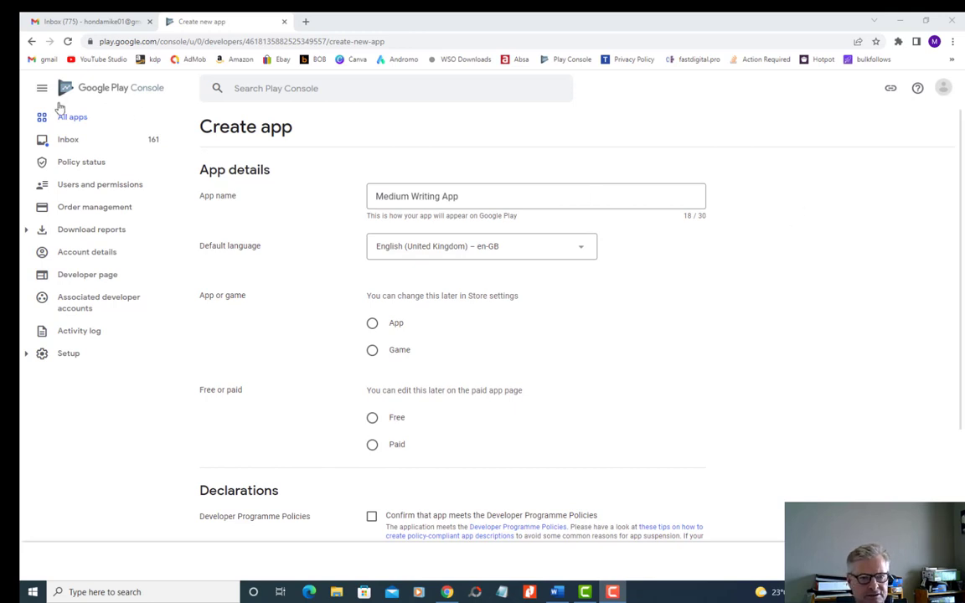
- Start a new app from the All apps list and name it "Medium Writing App"
{"action": "left_click", "coordinate": [32, 41]}
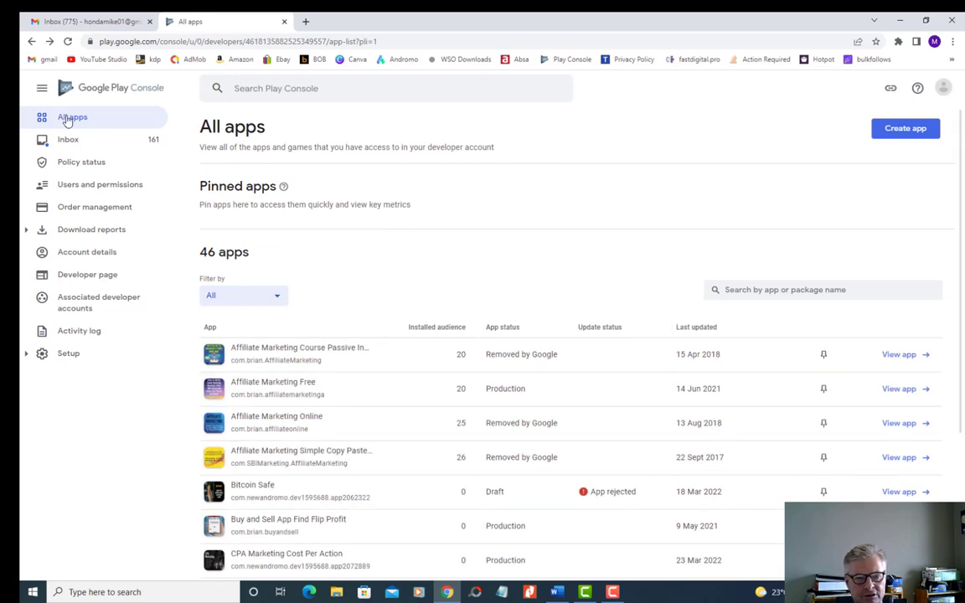
{"action": "left_click", "coordinate": [904, 129]}
{"action": "left_click", "coordinate": [385, 201]}
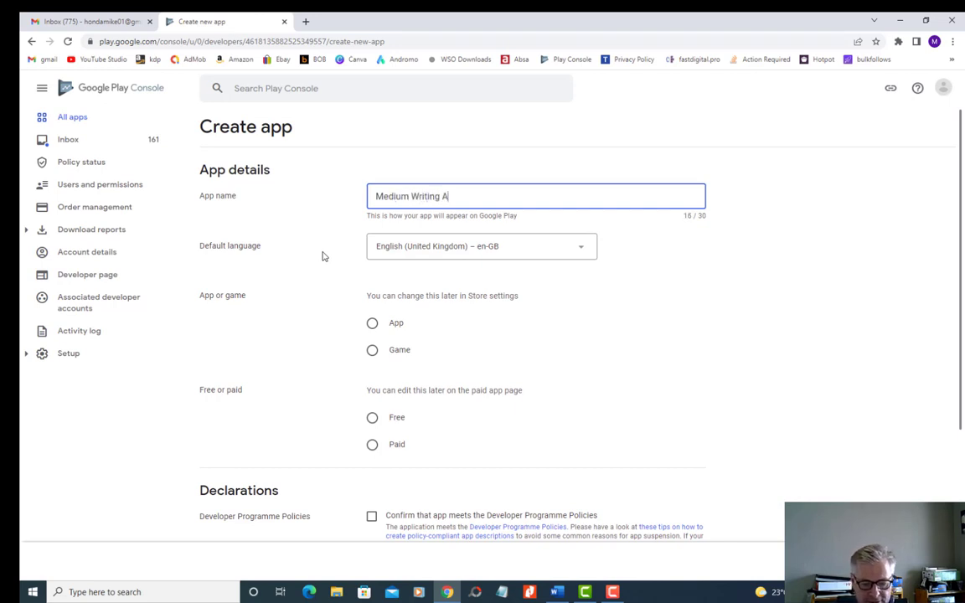
{"action": "type", "text": "pp"}
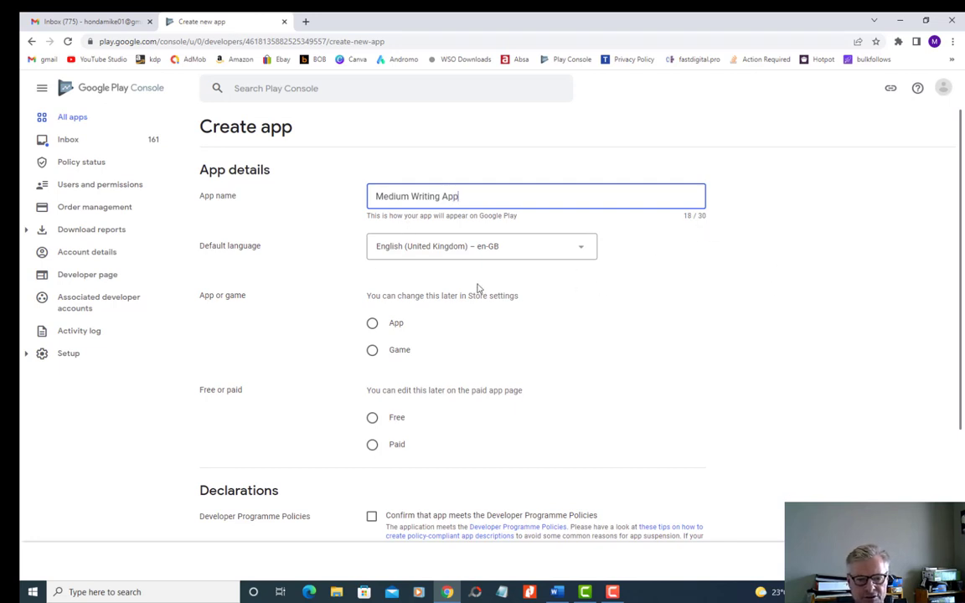
- Classify the new entry as an App rather than a game and make it Free
{"action": "scroll", "coordinate": [465, 318], "scroll_direction": "down", "scroll_amount": 2}
{"action": "scroll", "coordinate": [467, 317], "scroll_direction": "up", "scroll_amount": 2}
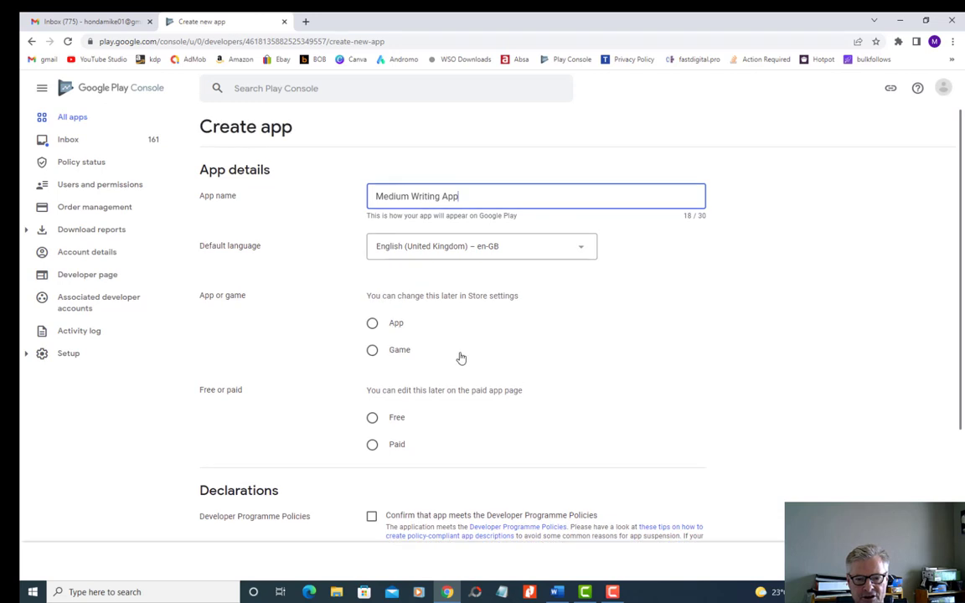
{"action": "left_click", "coordinate": [372, 323]}
{"action": "scroll", "coordinate": [316, 359], "scroll_direction": "down", "scroll_amount": 2}
{"action": "left_click", "coordinate": [372, 305]}
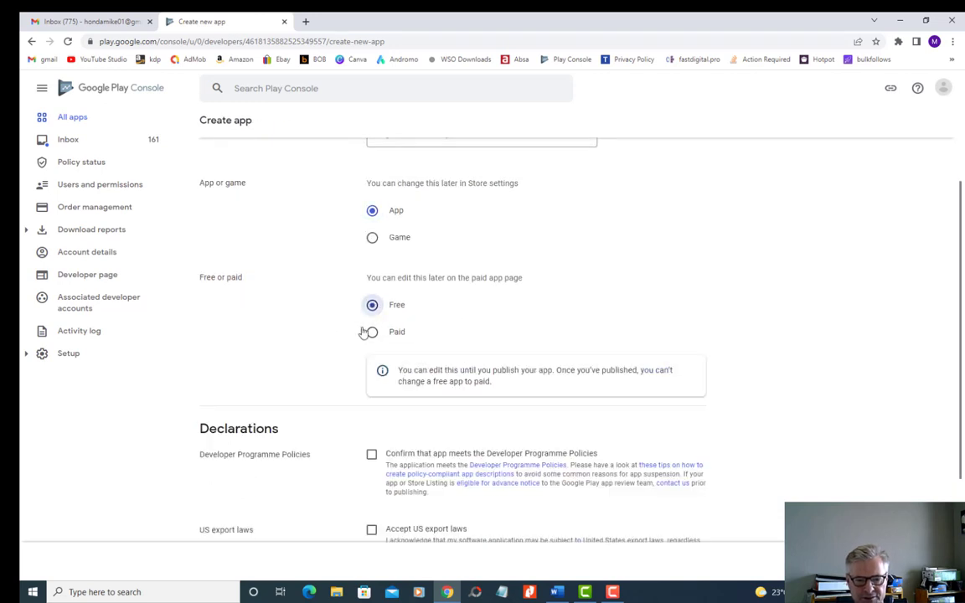
- Accept the Developer Programme Policies and US export laws declarations and create the app
{"action": "scroll", "coordinate": [339, 395], "scroll_direction": "down", "scroll_amount": 3}
{"action": "left_click", "coordinate": [371, 303]}
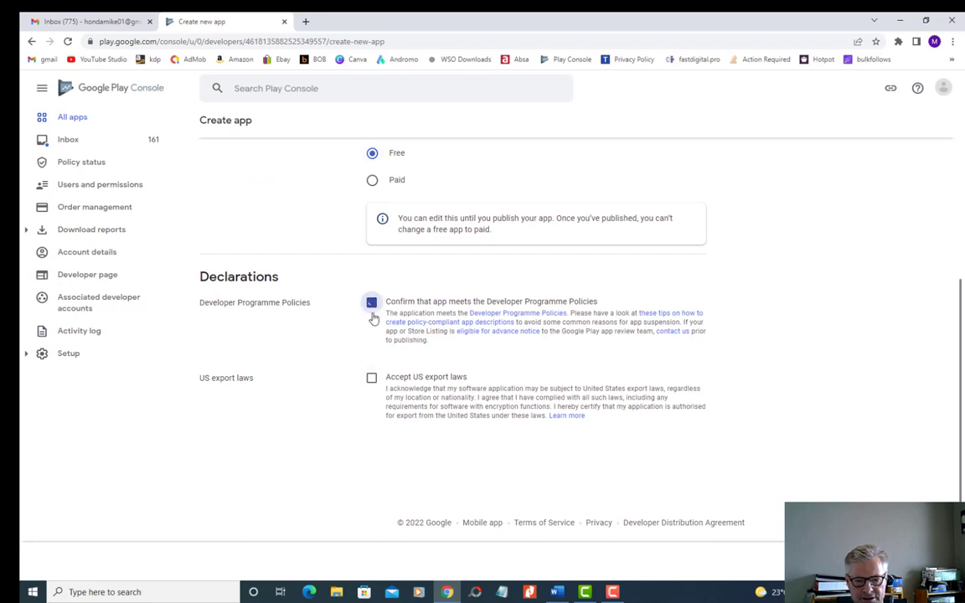
{"action": "left_click", "coordinate": [371, 377]}
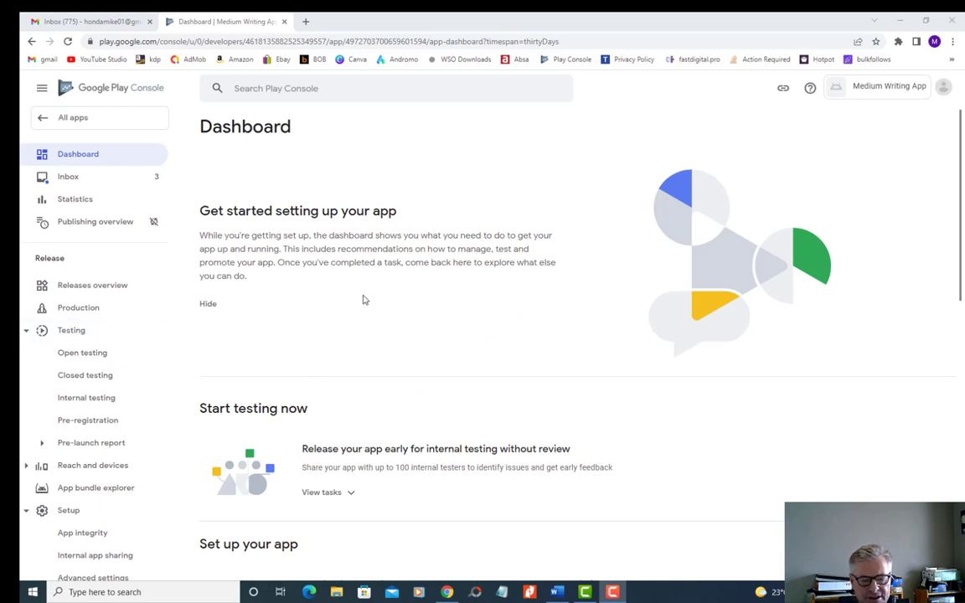
- Complete the App access setup task by declaring all functionality available without special access, and save it
{"action": "scroll", "coordinate": [362, 298], "scroll_direction": "down", "scroll_amount": 5}
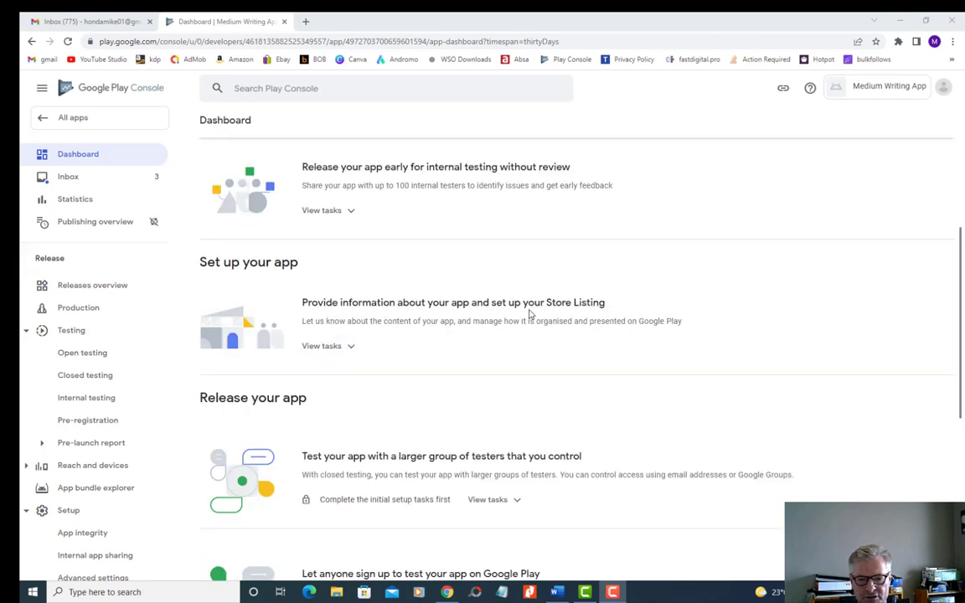
{"action": "left_click", "coordinate": [344, 346]}
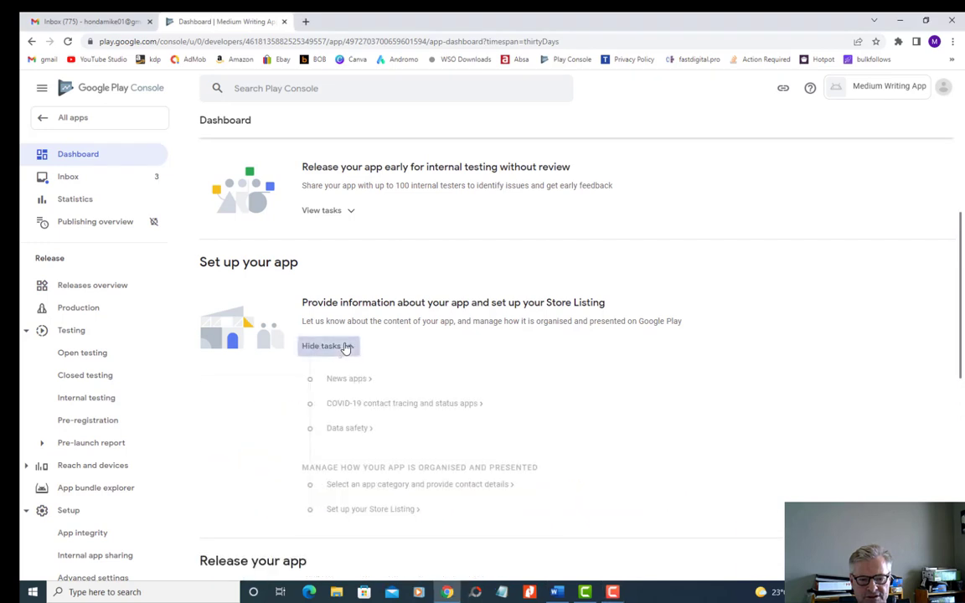
{"action": "scroll", "coordinate": [406, 399], "scroll_direction": "down", "scroll_amount": 1}
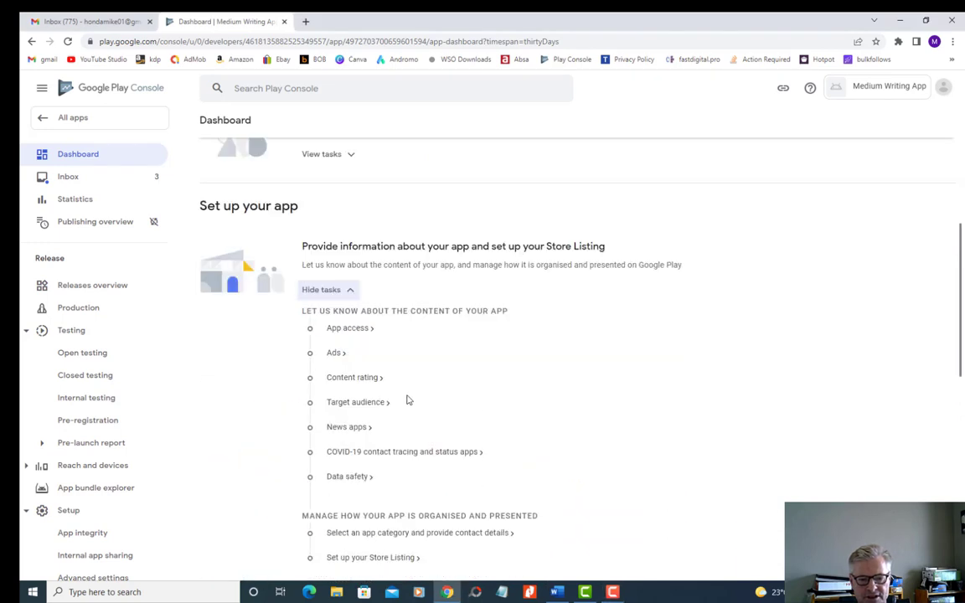
{"action": "left_click", "coordinate": [354, 331]}
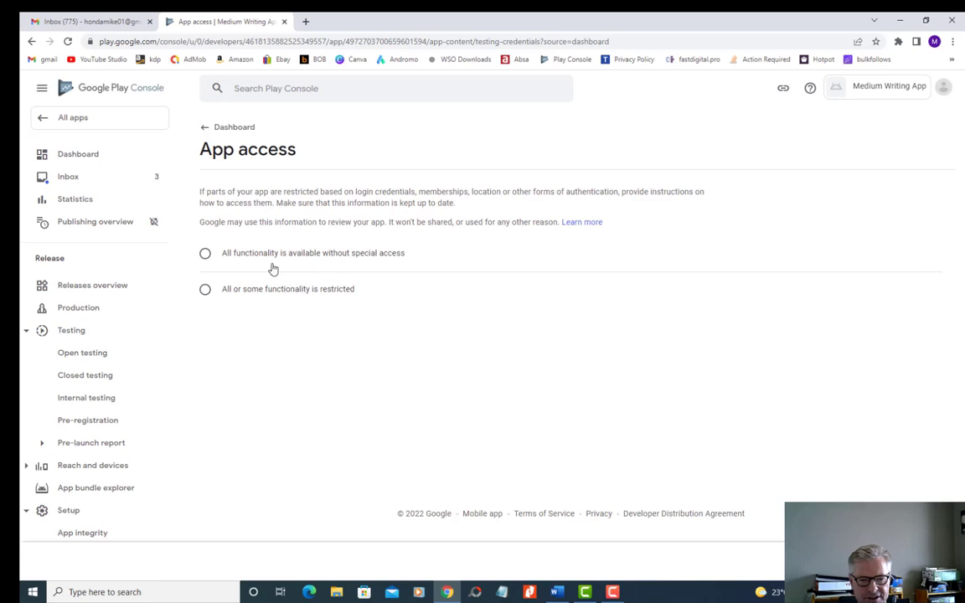
{"action": "left_click", "coordinate": [205, 253]}
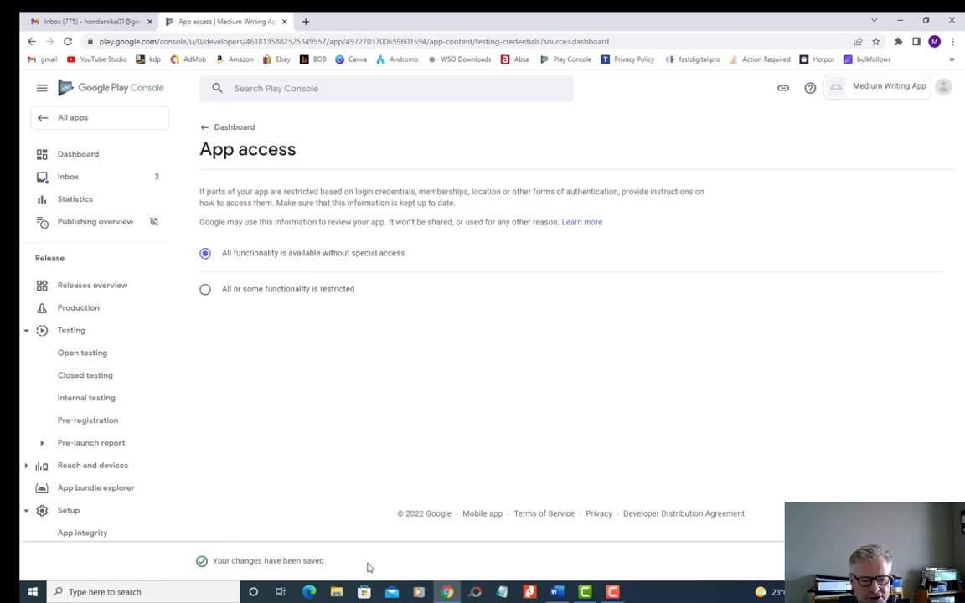
- Complete the Ads setup task by declaring that the app contains ads, and save it
{"action": "left_click", "coordinate": [72, 157]}
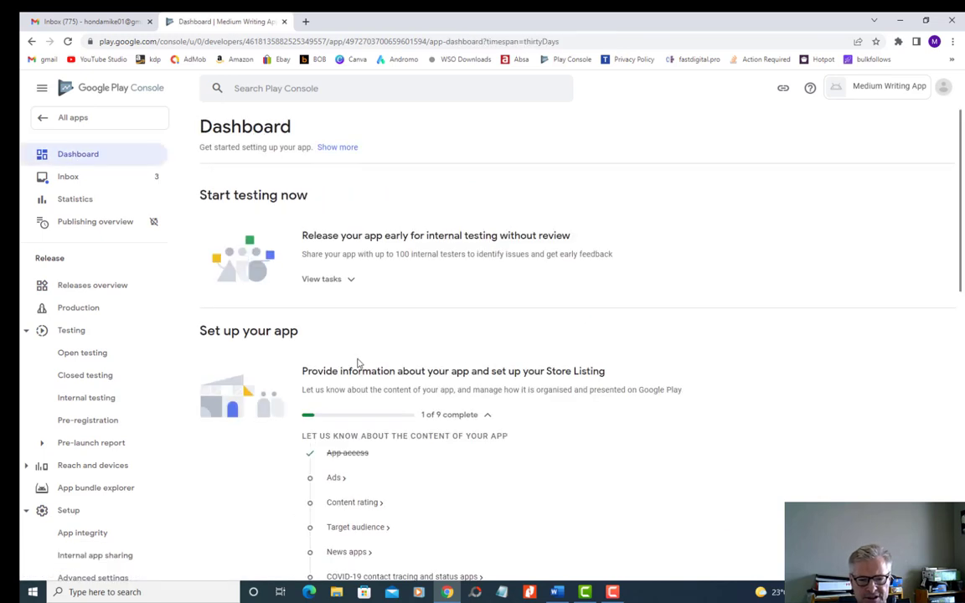
{"action": "scroll", "coordinate": [358, 361], "scroll_direction": "down", "scroll_amount": 2}
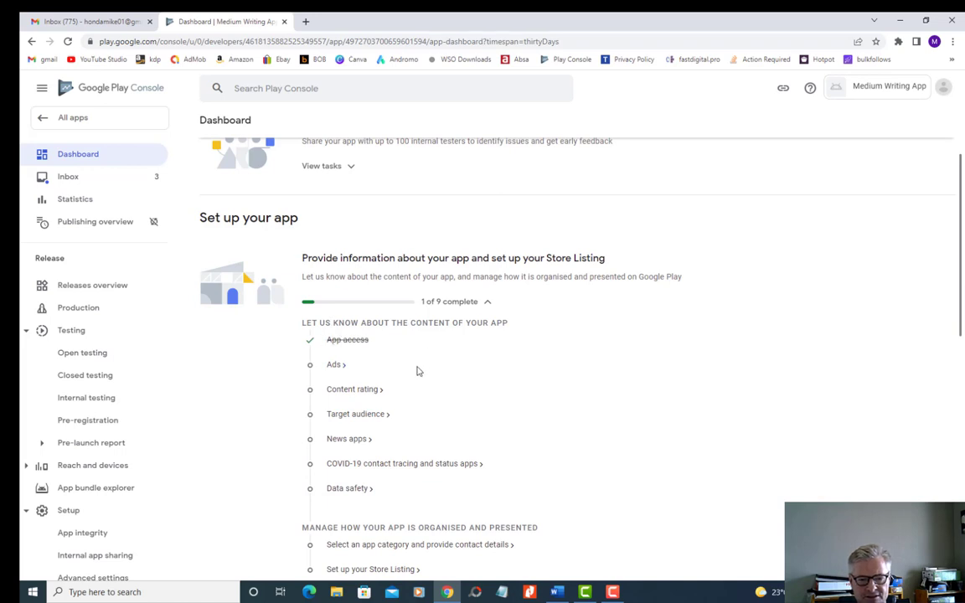
{"action": "left_click", "coordinate": [336, 366]}
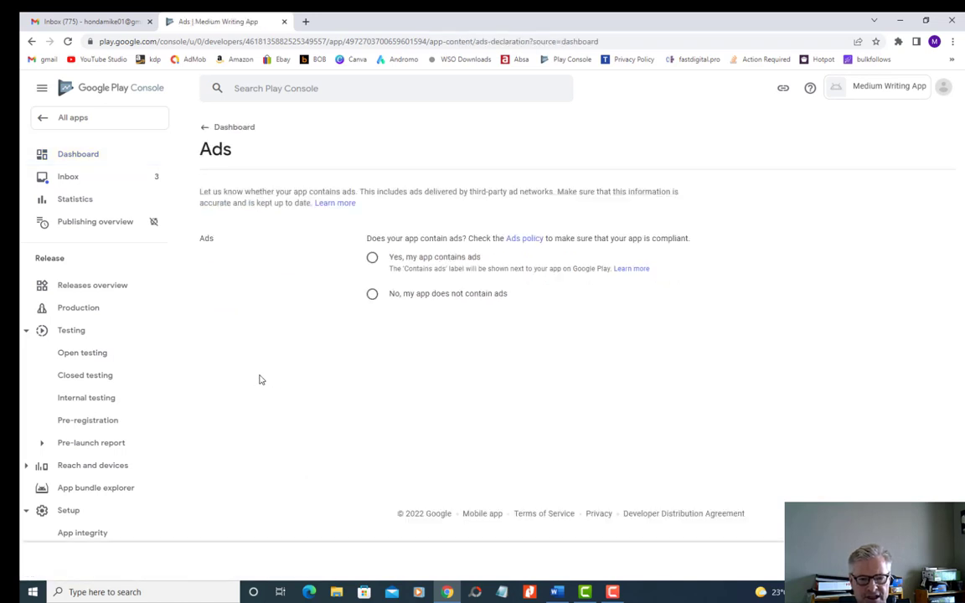
{"action": "left_click", "coordinate": [373, 259]}
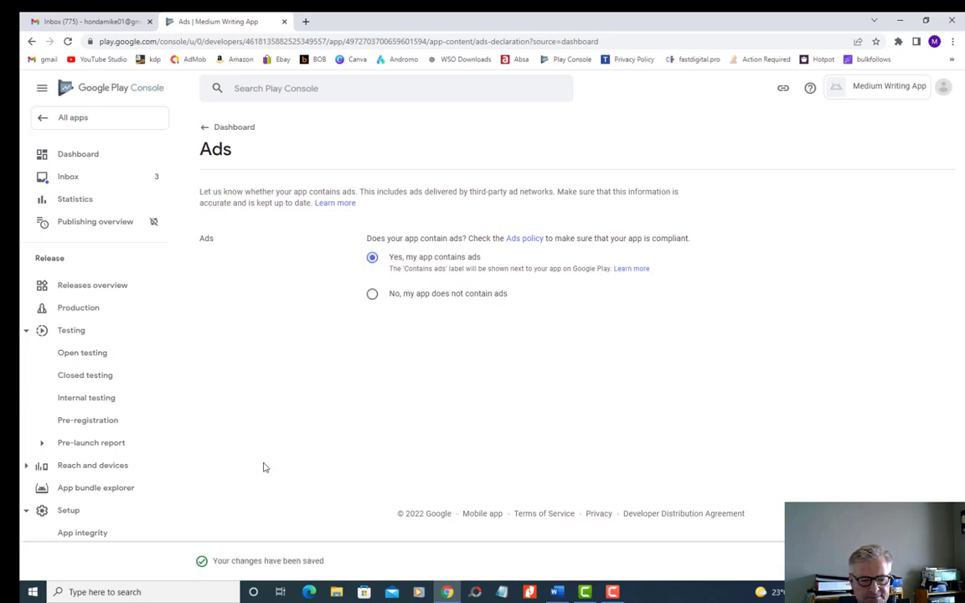
- Open the Content rating setup task from the dashboard and start its questionnaire
{"action": "left_click", "coordinate": [81, 156]}
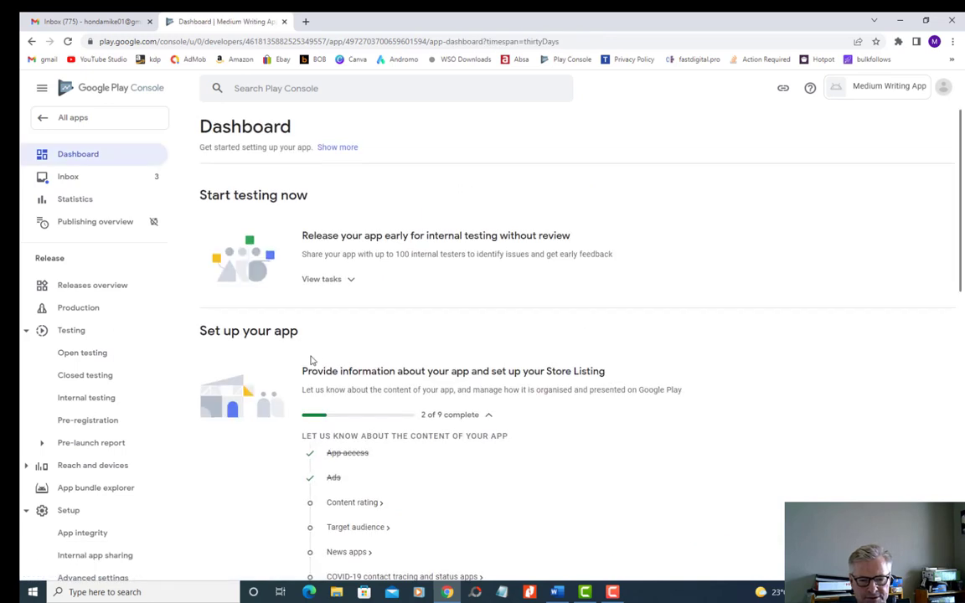
{"action": "scroll", "coordinate": [310, 360], "scroll_direction": "down", "scroll_amount": 1}
{"action": "left_click", "coordinate": [333, 393]}
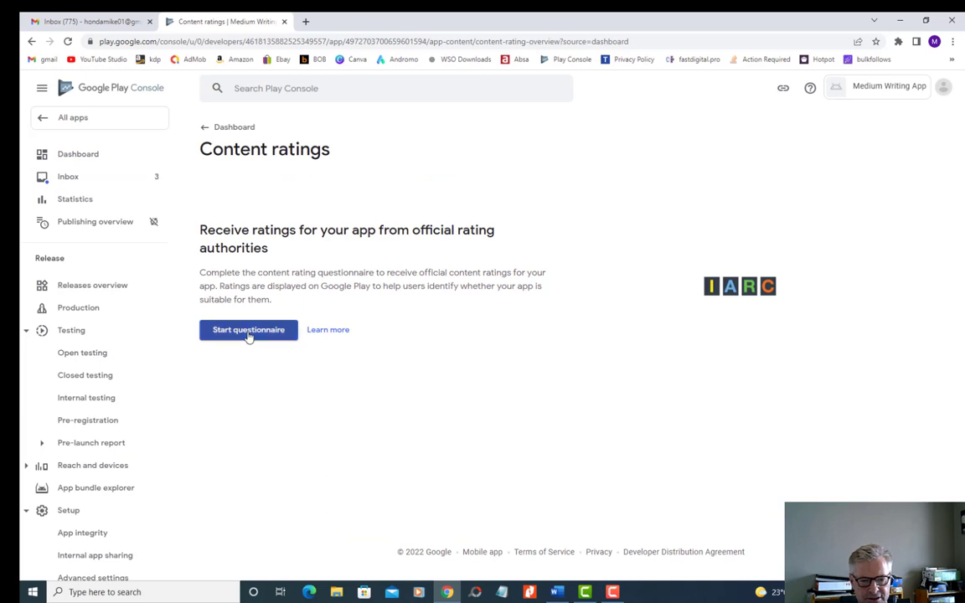
{"action": "left_click", "coordinate": [248, 332]}
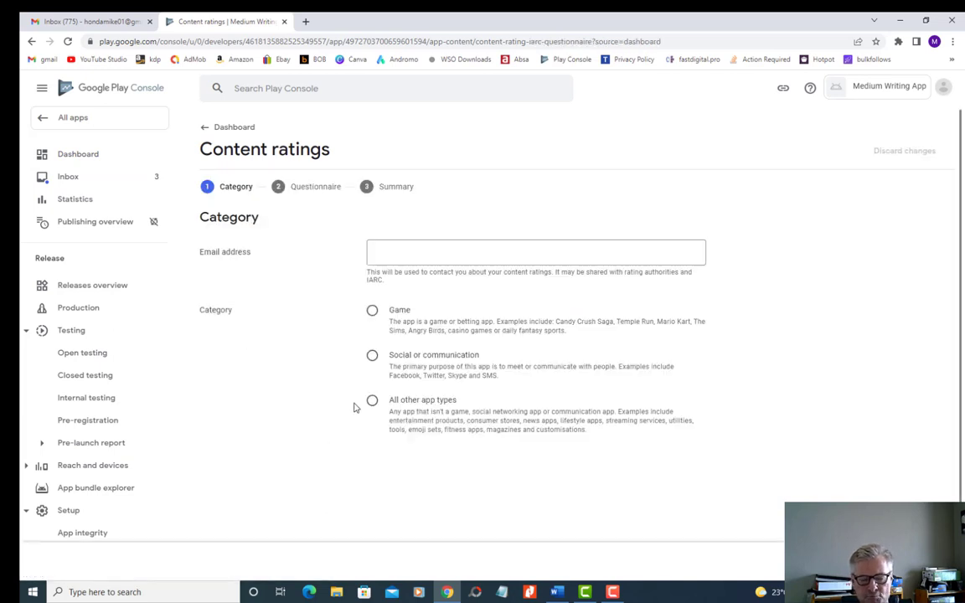
- Set the content rating category to All other app types, enter the contact email address, and proceed to the questionnaire
{"action": "scroll", "coordinate": [264, 337], "scroll_direction": "down", "scroll_amount": 1}
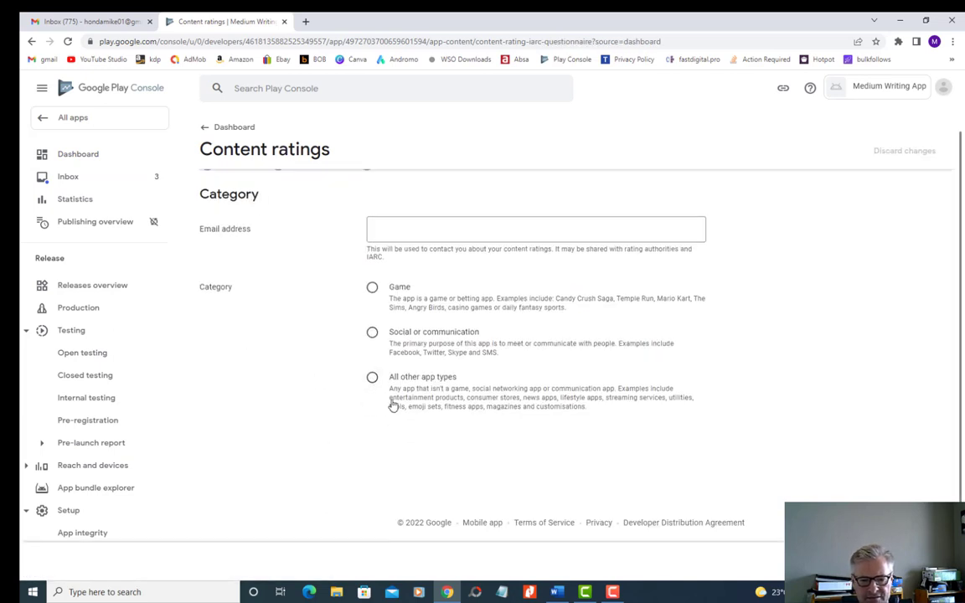
{"action": "left_click", "coordinate": [372, 381]}
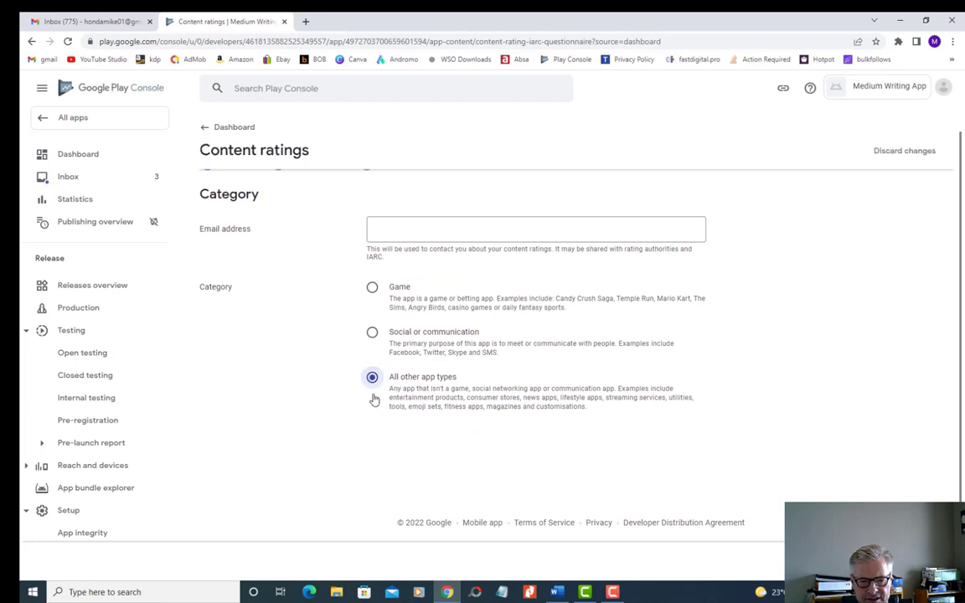
{"action": "left_click", "coordinate": [916, 562]}
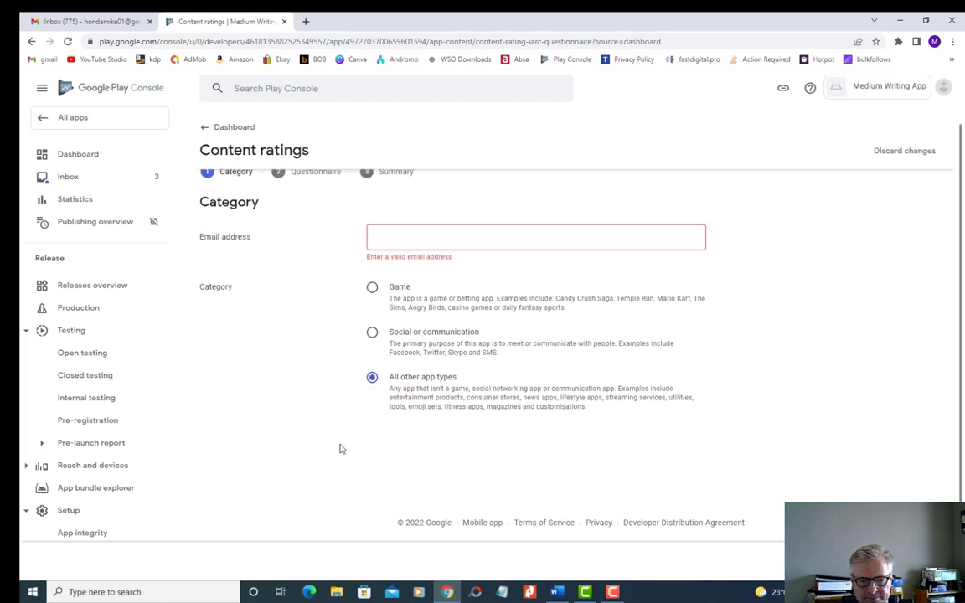
{"action": "left_click", "coordinate": [406, 236]}
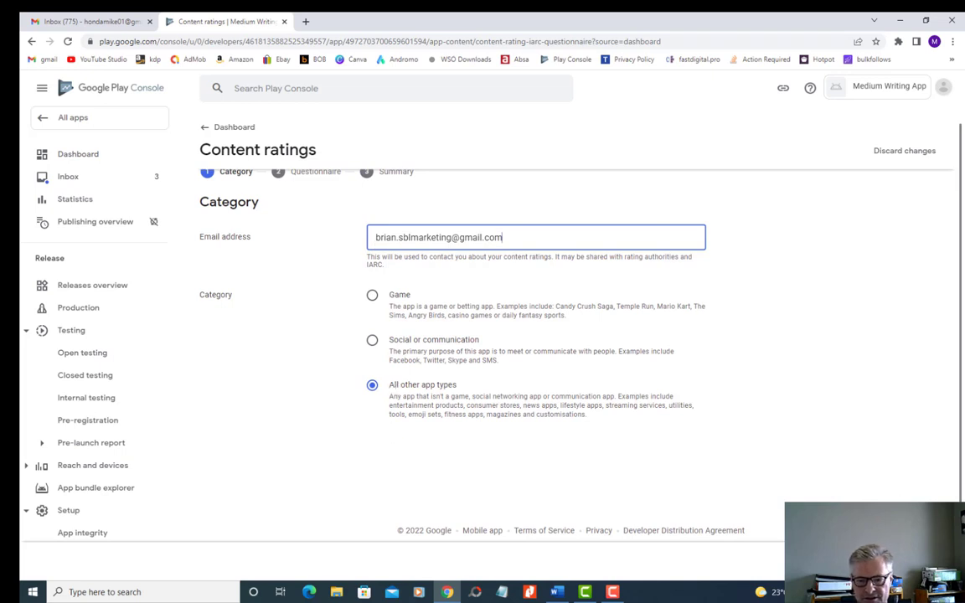
{"action": "left_click", "coordinate": [919, 562]}
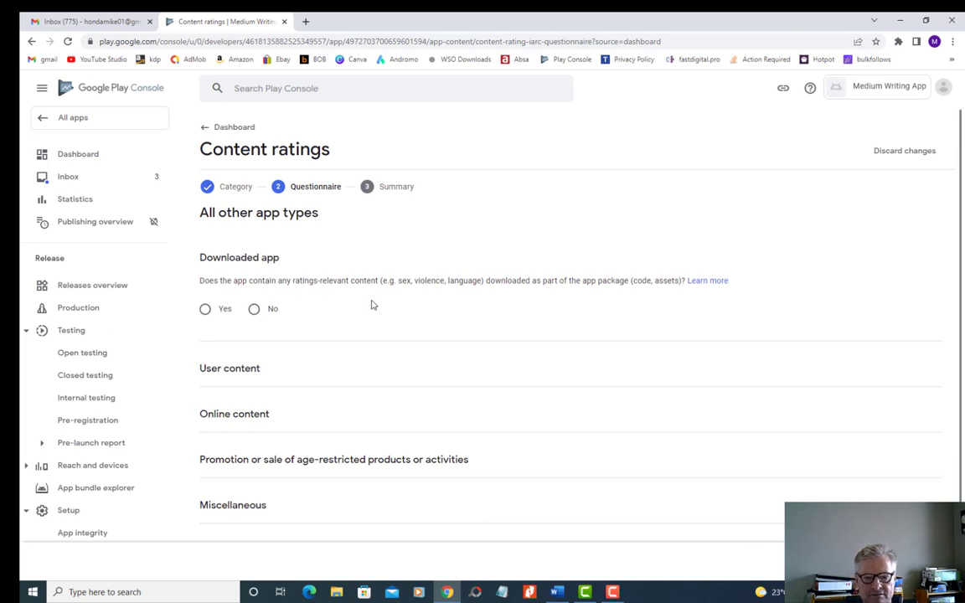
- Answer No to the content rating questions on downloaded app, user content, online content and age-restricted products or activities
{"action": "left_click", "coordinate": [254, 308]}
{"action": "scroll", "coordinate": [413, 318], "scroll_direction": "down", "scroll_amount": 2}
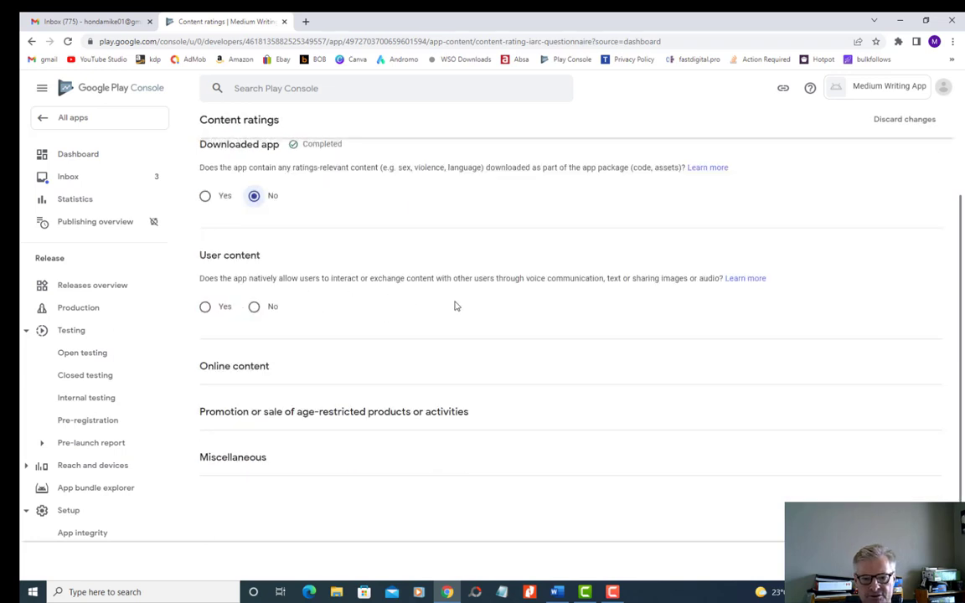
{"action": "left_click", "coordinate": [253, 308]}
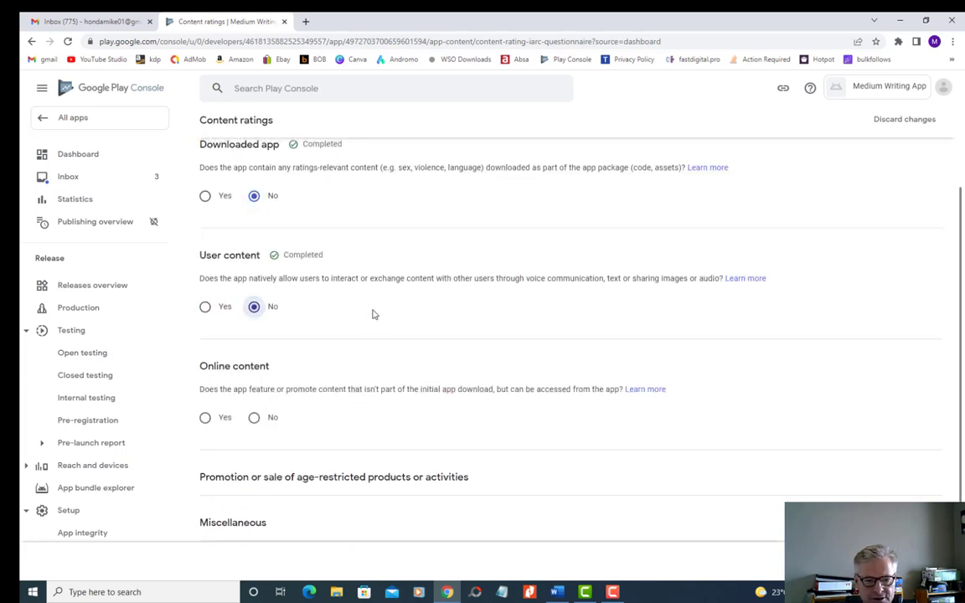
{"action": "scroll", "coordinate": [373, 314], "scroll_direction": "down", "scroll_amount": 2}
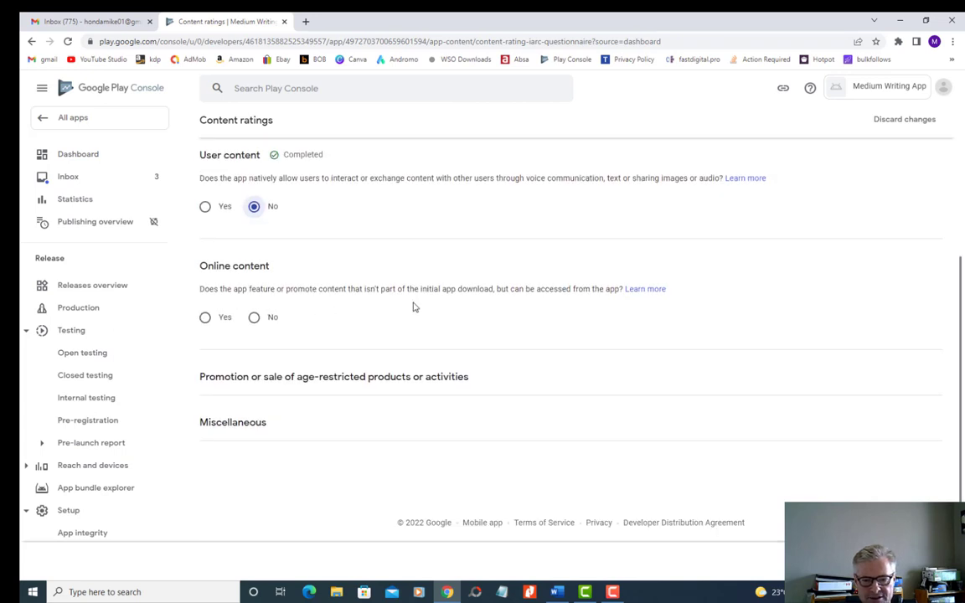
{"action": "left_click", "coordinate": [254, 317]}
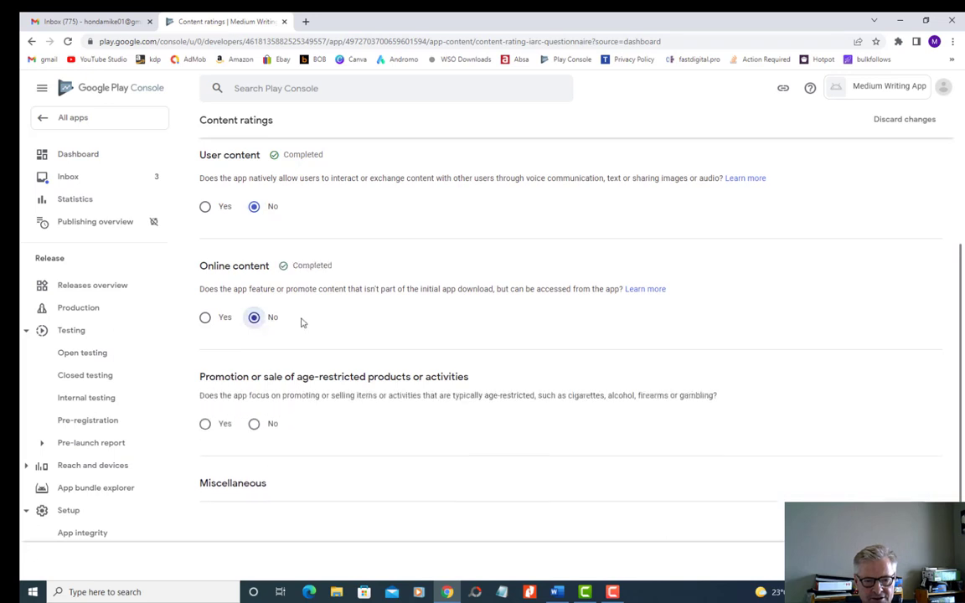
{"action": "scroll", "coordinate": [301, 318], "scroll_direction": "down", "scroll_amount": 1}
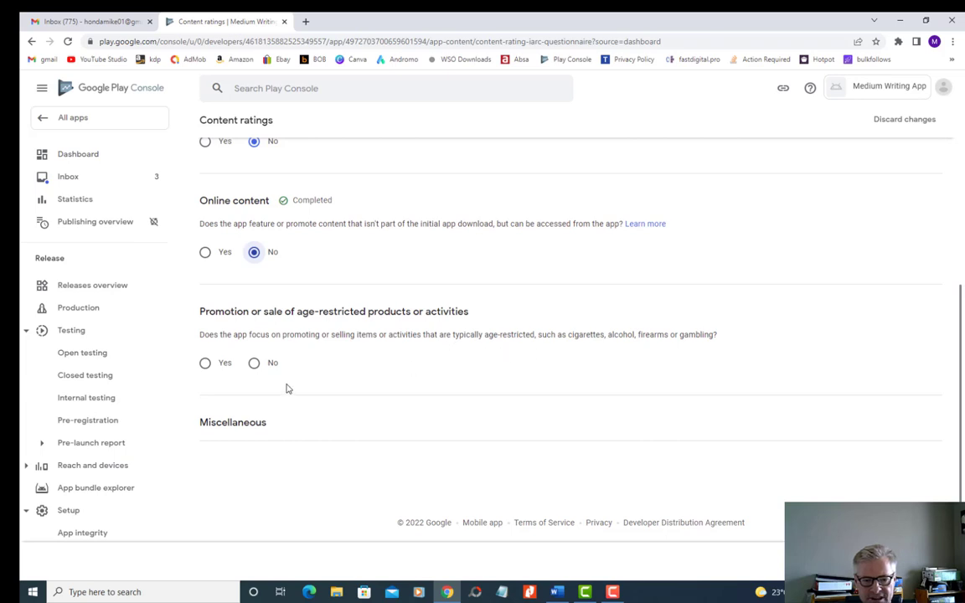
{"action": "left_click", "coordinate": [253, 362]}
- Answer No to the Miscellaneous questions on location sharing, digital purchases, web browser or search engine, and news or educational product
{"action": "scroll", "coordinate": [348, 378], "scroll_direction": "down", "scroll_amount": 2}
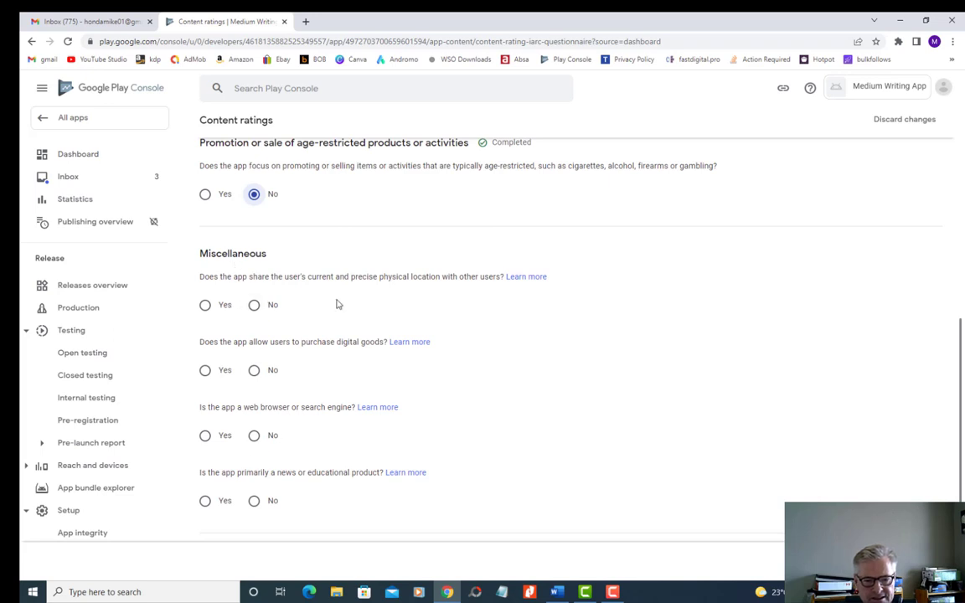
{"action": "left_click", "coordinate": [253, 306]}
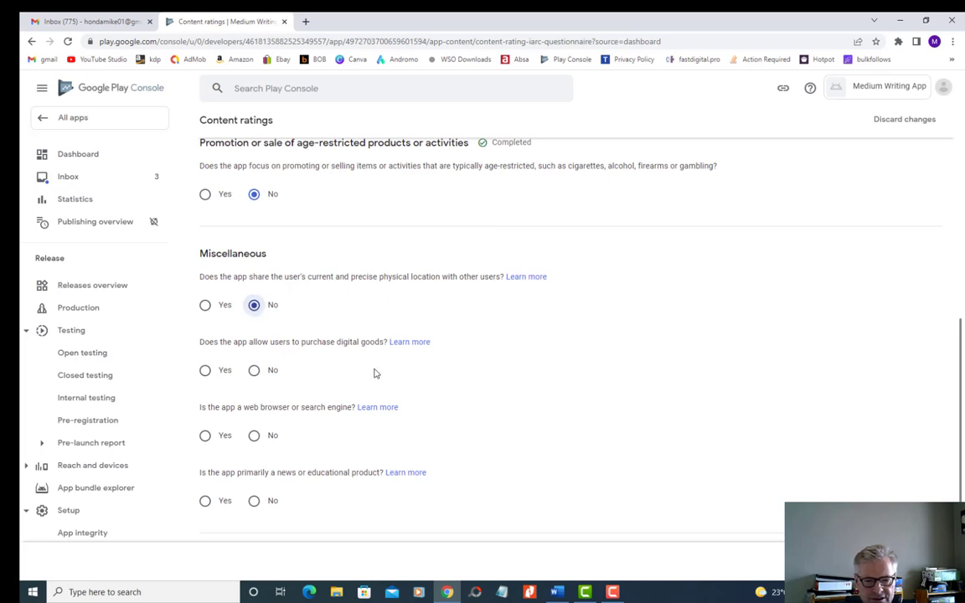
{"action": "left_click", "coordinate": [254, 370]}
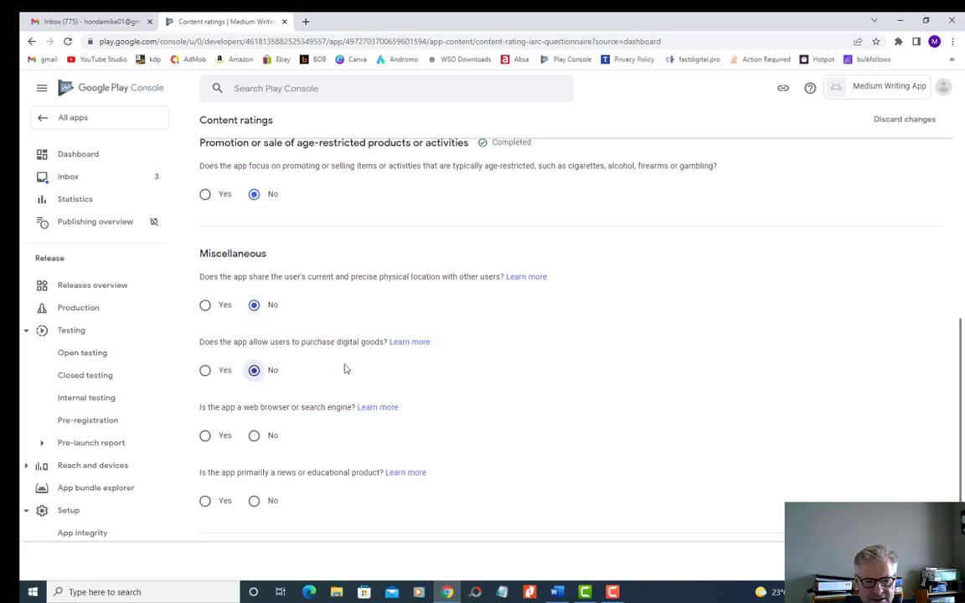
{"action": "scroll", "coordinate": [343, 368], "scroll_direction": "down", "scroll_amount": 1}
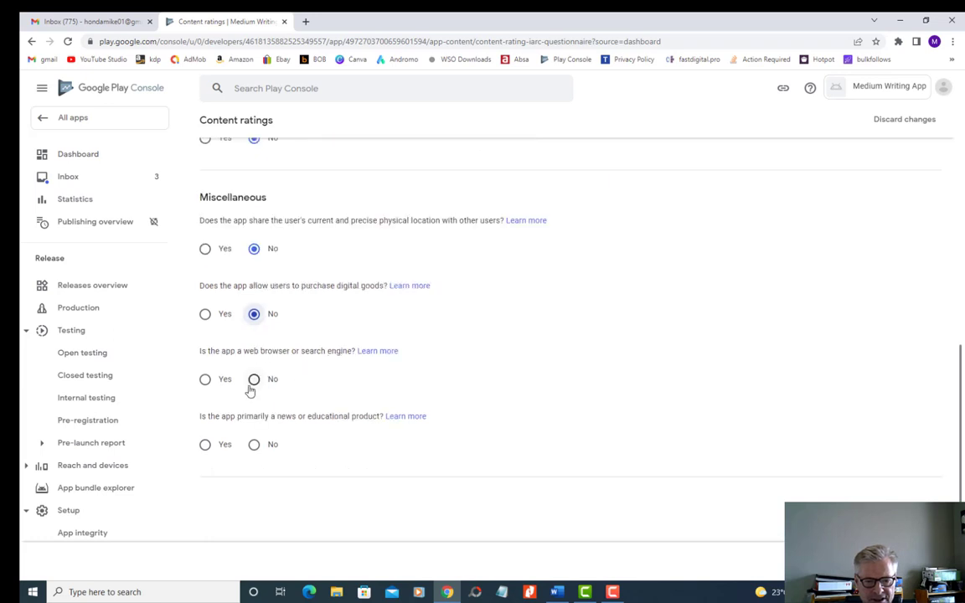
{"action": "left_click", "coordinate": [253, 380]}
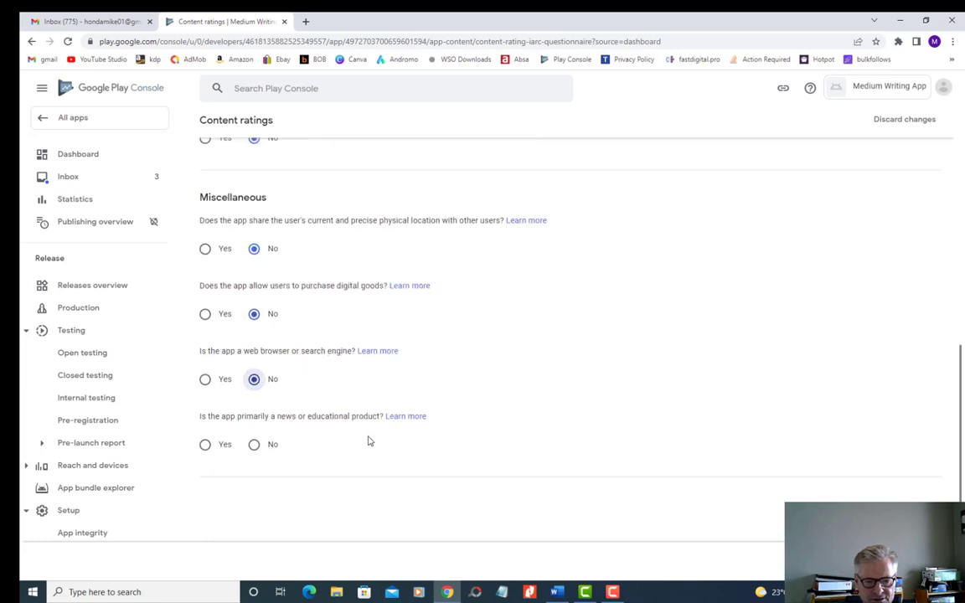
{"action": "left_click", "coordinate": [256, 447]}
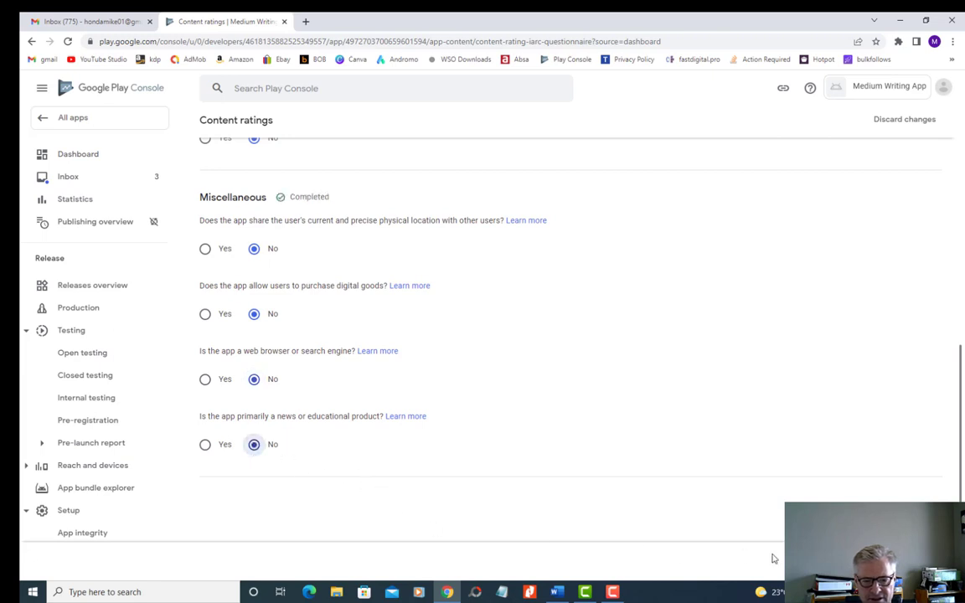
- Save and submit the completed content rating questionnaire, and return to the app dashboard
{"action": "left_click", "coordinate": [872, 560]}
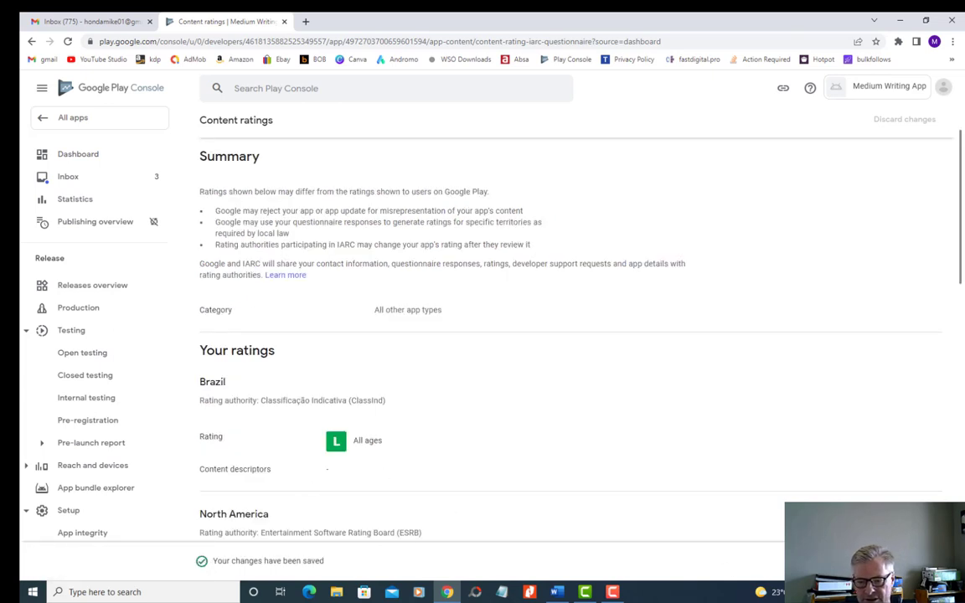
{"action": "left_click", "coordinate": [916, 560]}
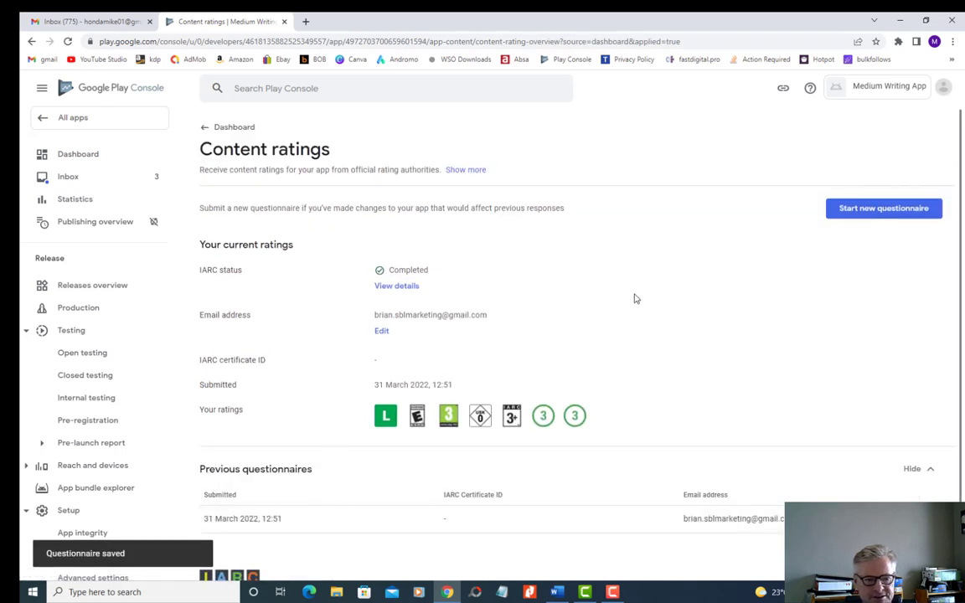
{"action": "scroll", "coordinate": [635, 298], "scroll_direction": "down", "scroll_amount": 2}
{"action": "left_click", "coordinate": [67, 154]}
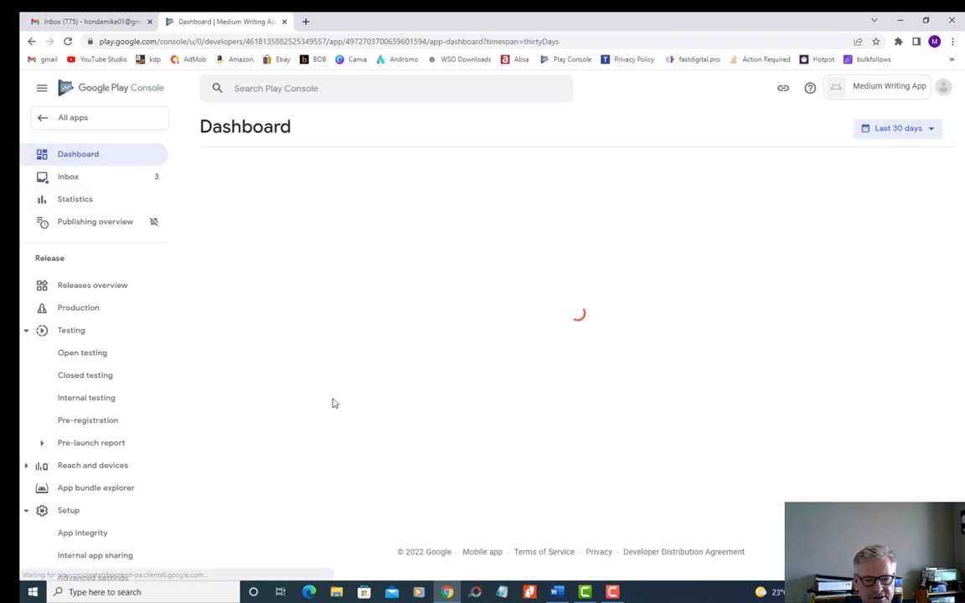
- Open the Target audience setup task, set the target age group to 18 and over, and continue
{"action": "scroll", "coordinate": [344, 408], "scroll_direction": "down", "scroll_amount": 2}
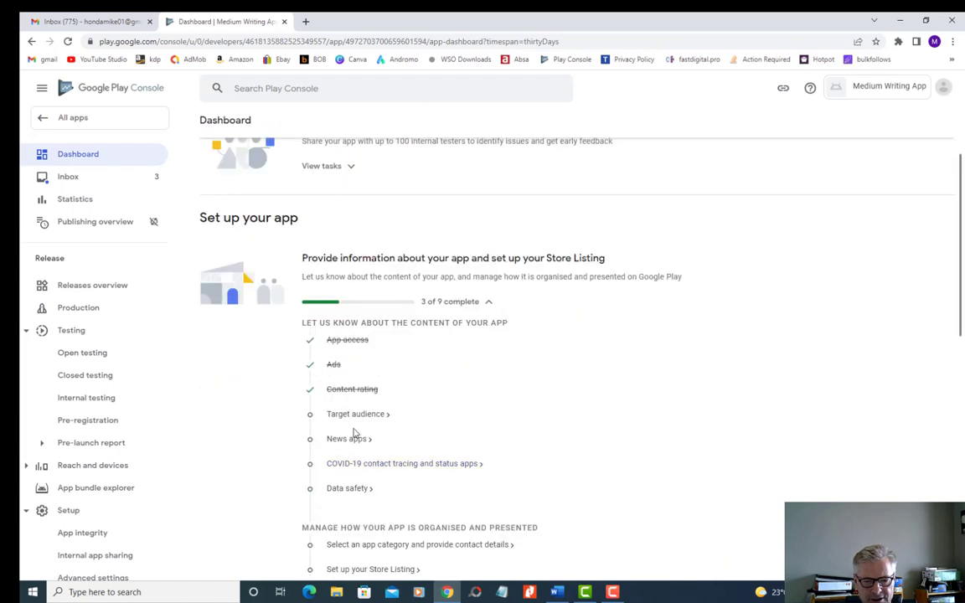
{"action": "left_click", "coordinate": [355, 413]}
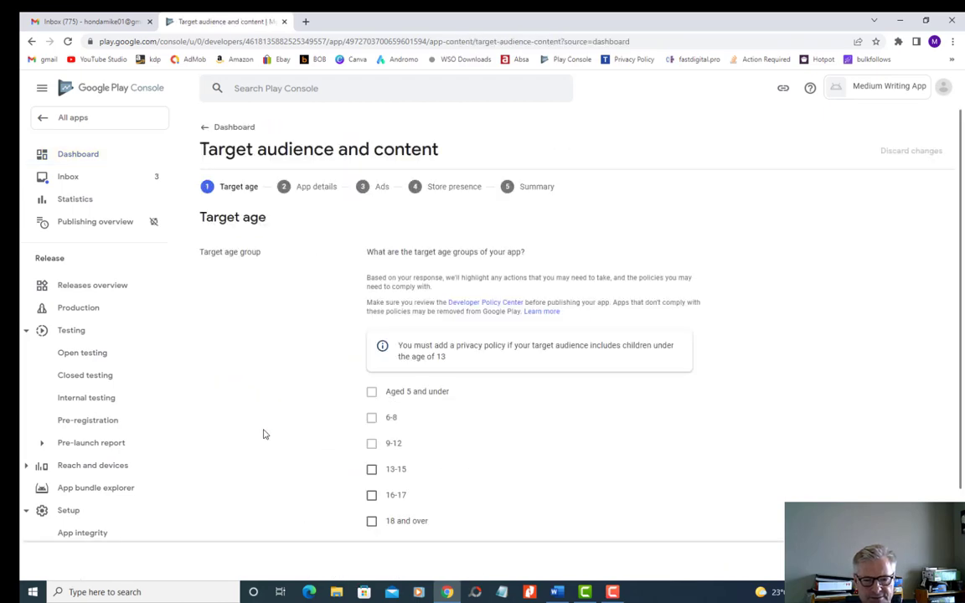
{"action": "scroll", "coordinate": [271, 418], "scroll_direction": "down", "scroll_amount": 2}
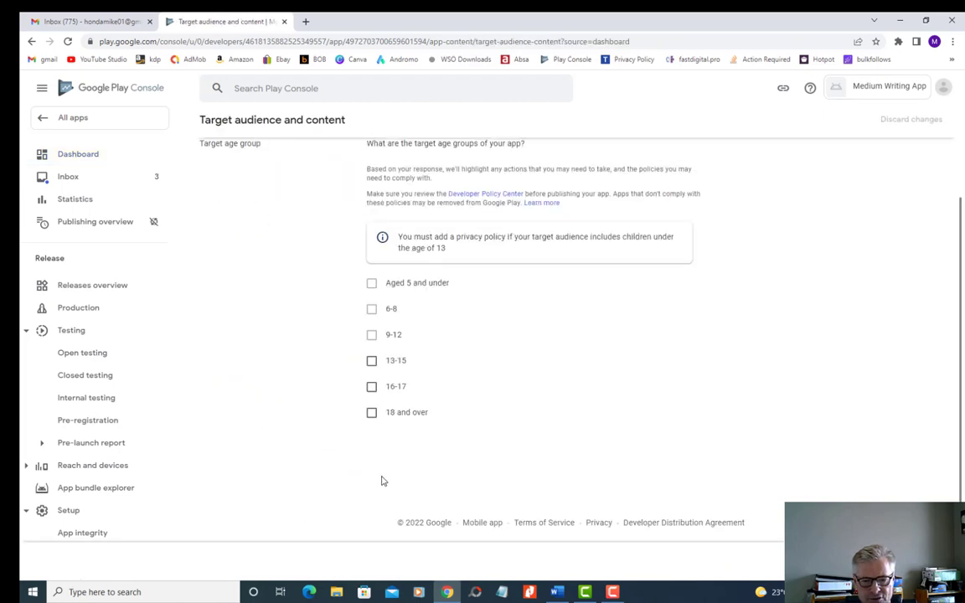
{"action": "left_click", "coordinate": [372, 413]}
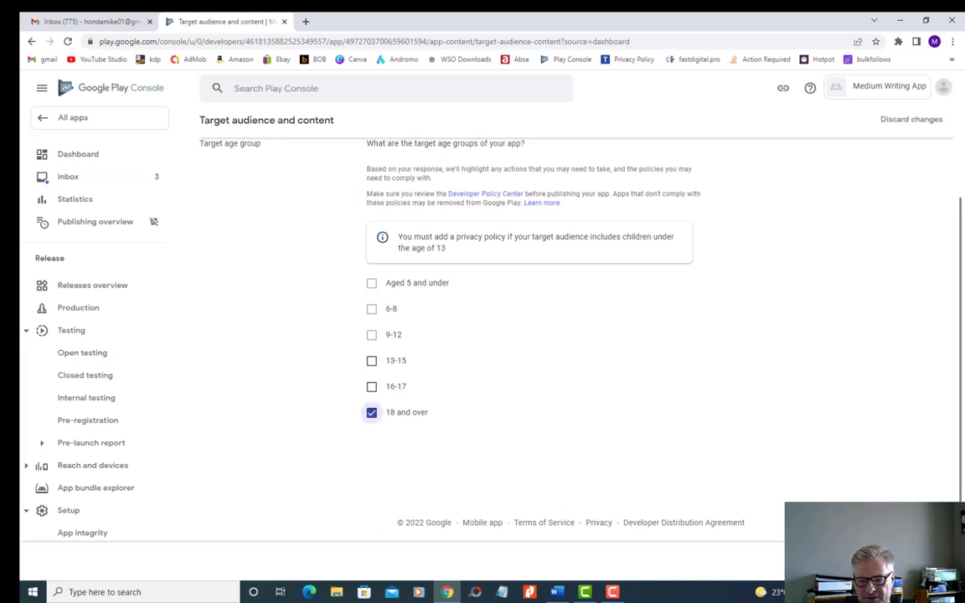
{"action": "left_click", "coordinate": [926, 560]}
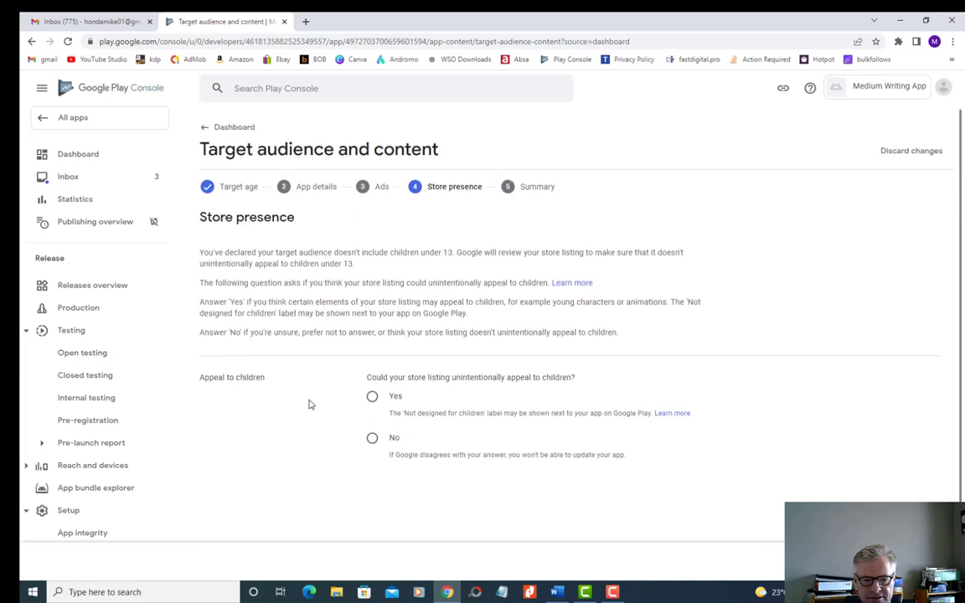
- Answer No to the store listing unintentionally appealing to children, save the target audience declaration, and return to the dashboard
{"action": "scroll", "coordinate": [308, 404], "scroll_direction": "down", "scroll_amount": 1}
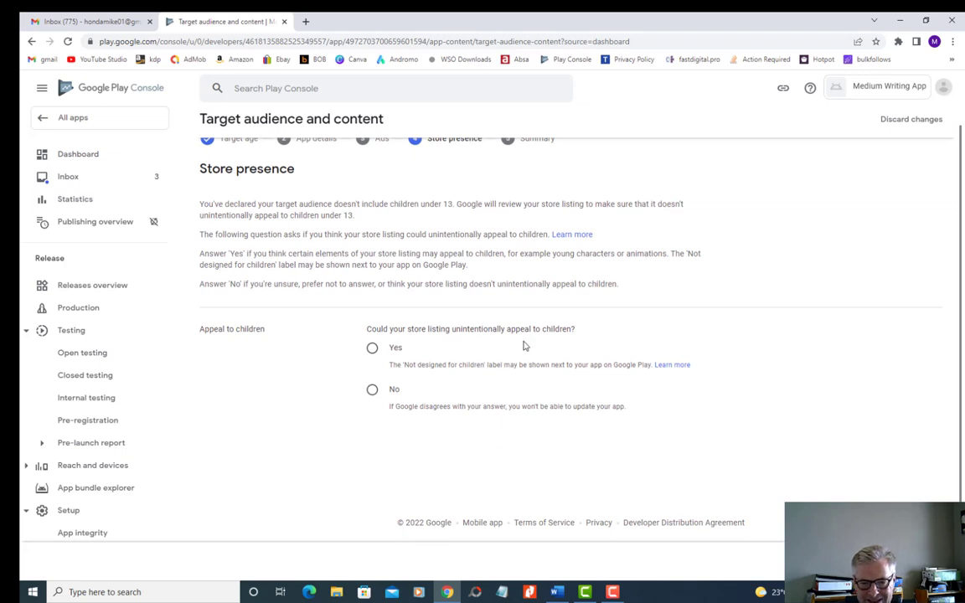
{"action": "left_click", "coordinate": [373, 393]}
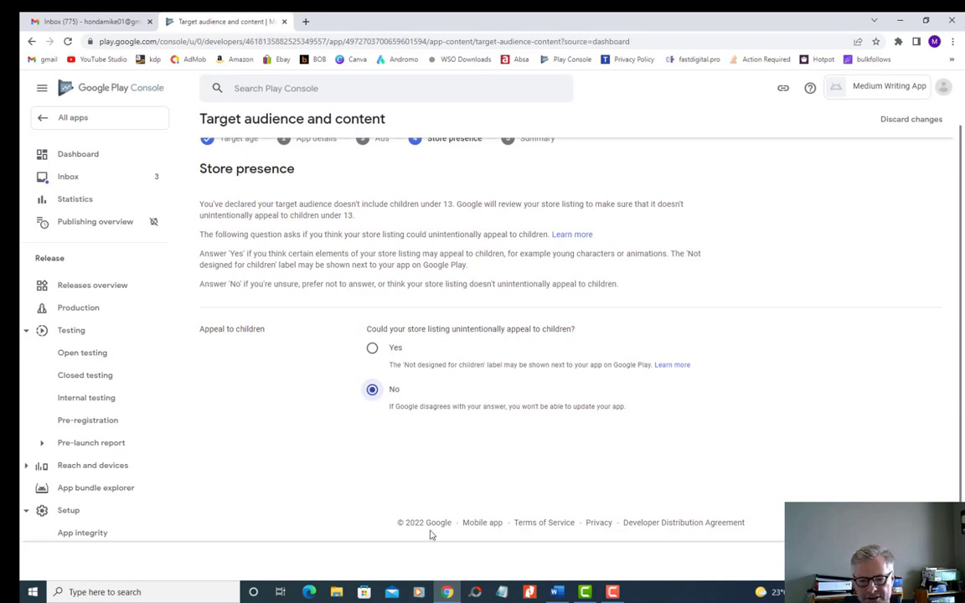
{"action": "left_click", "coordinate": [921, 560]}
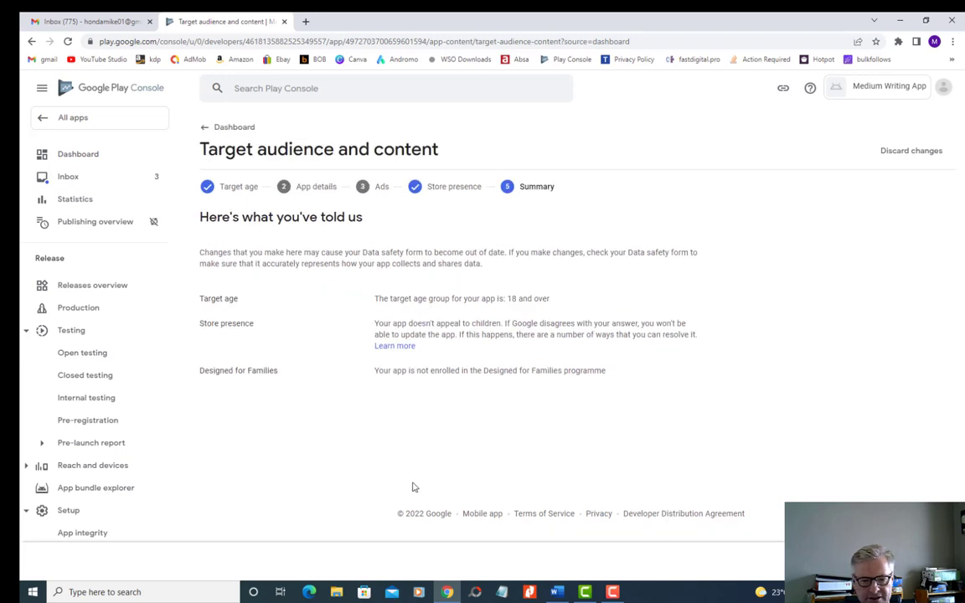
{"action": "left_click", "coordinate": [925, 560]}
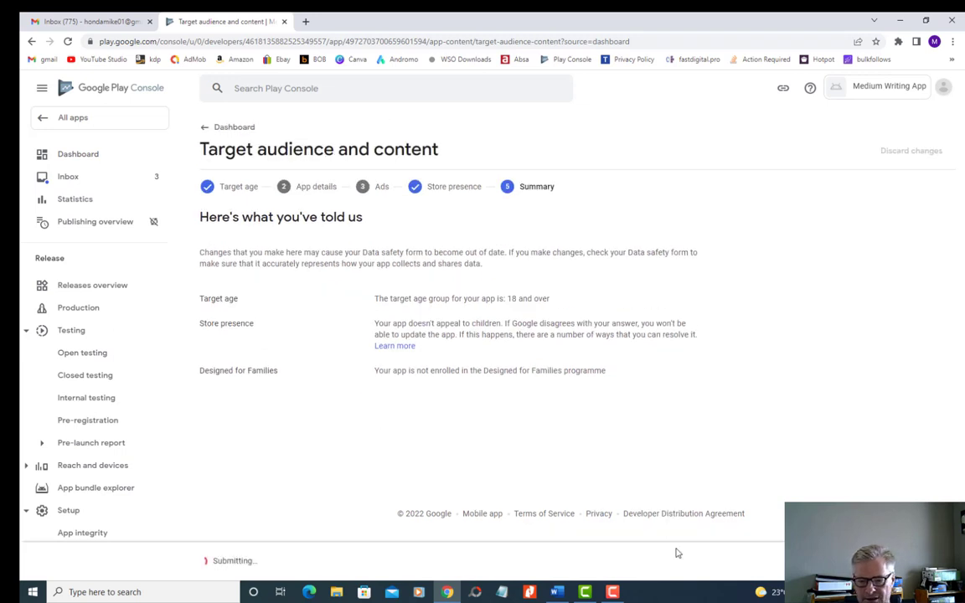
{"action": "left_click", "coordinate": [72, 156]}
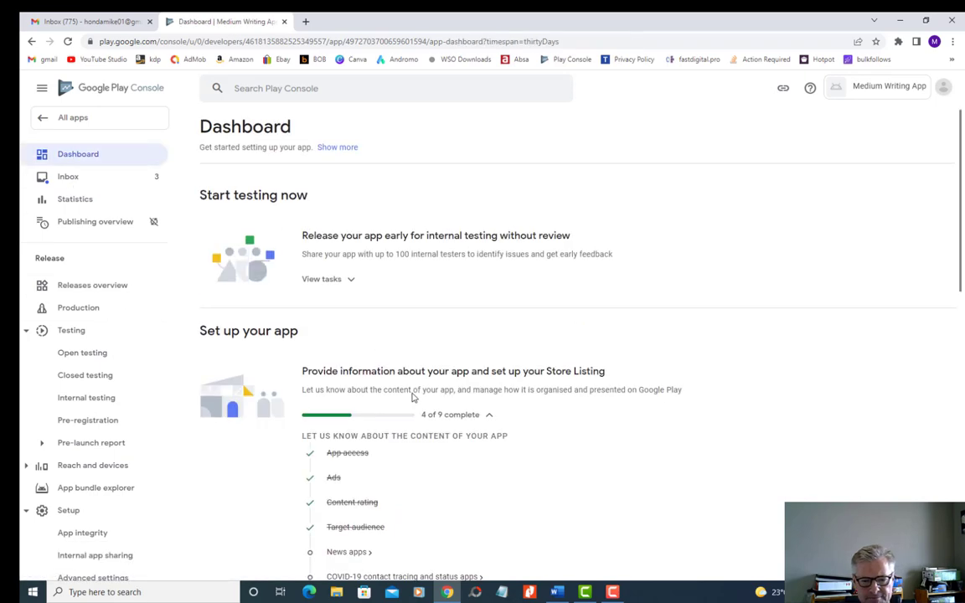
- Complete the News apps setup task by declaring that the app is not a news app, and save
{"action": "scroll", "coordinate": [414, 397], "scroll_direction": "down", "scroll_amount": 2}
{"action": "left_click", "coordinate": [362, 385]}
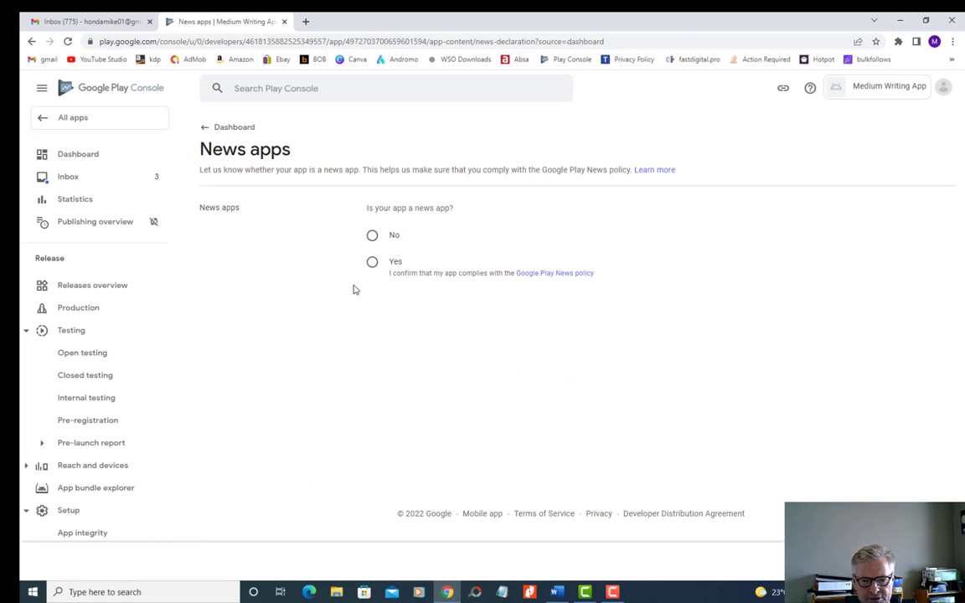
{"action": "left_click", "coordinate": [372, 235]}
{"action": "left_click", "coordinate": [929, 561]}
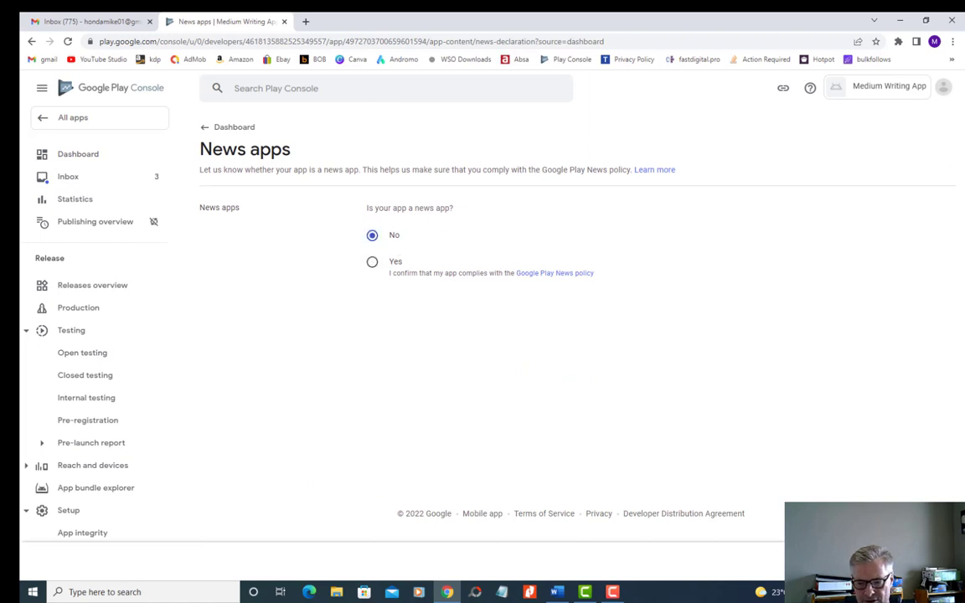
{"action": "left_click", "coordinate": [82, 156]}
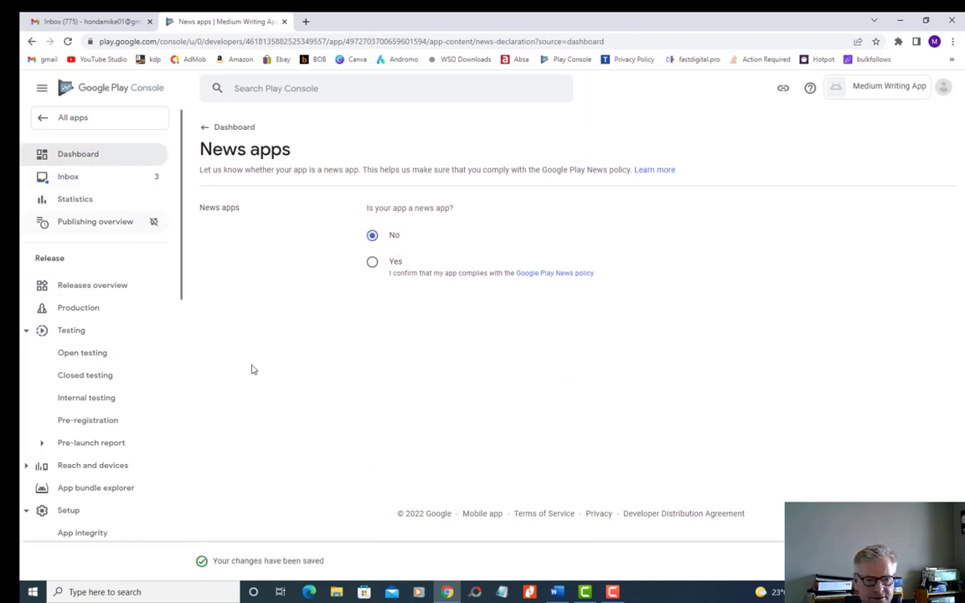
- Declare in the COVID-19 setup task that the app is not a publicly available contact tracing or status app, and save
{"action": "scroll", "coordinate": [388, 433], "scroll_direction": "down", "scroll_amount": 2}
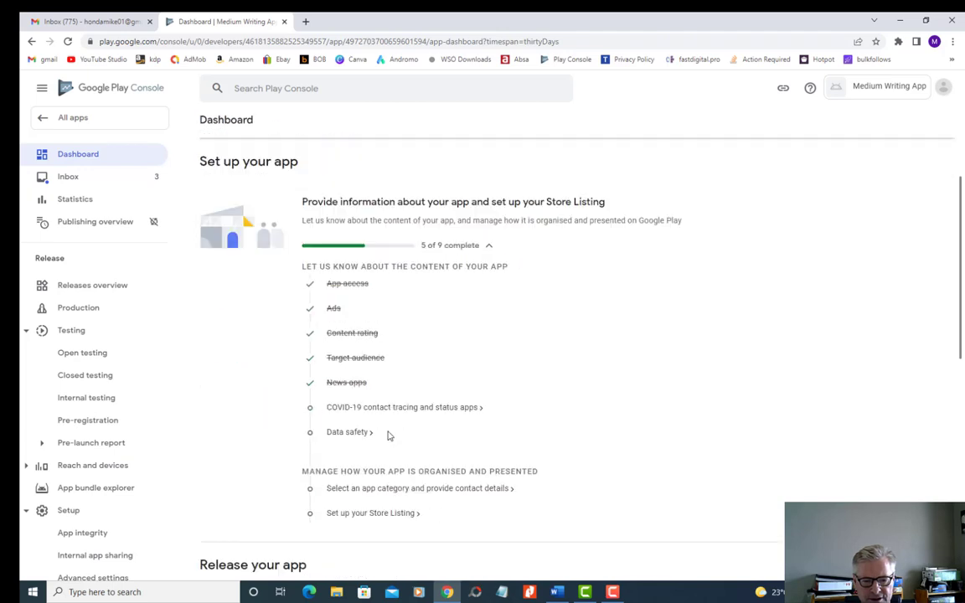
{"action": "left_click", "coordinate": [210, 402]}
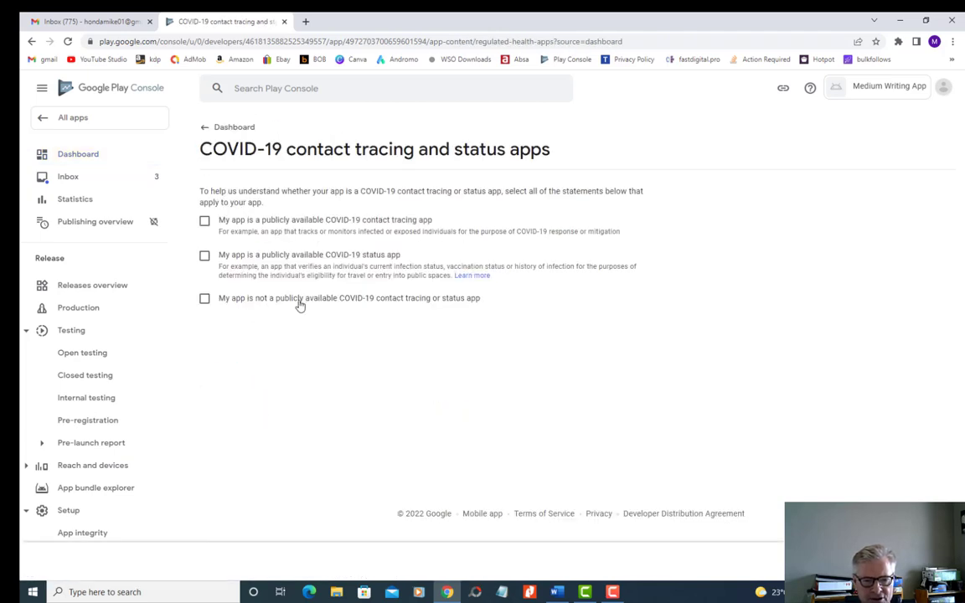
{"action": "left_click", "coordinate": [203, 299]}
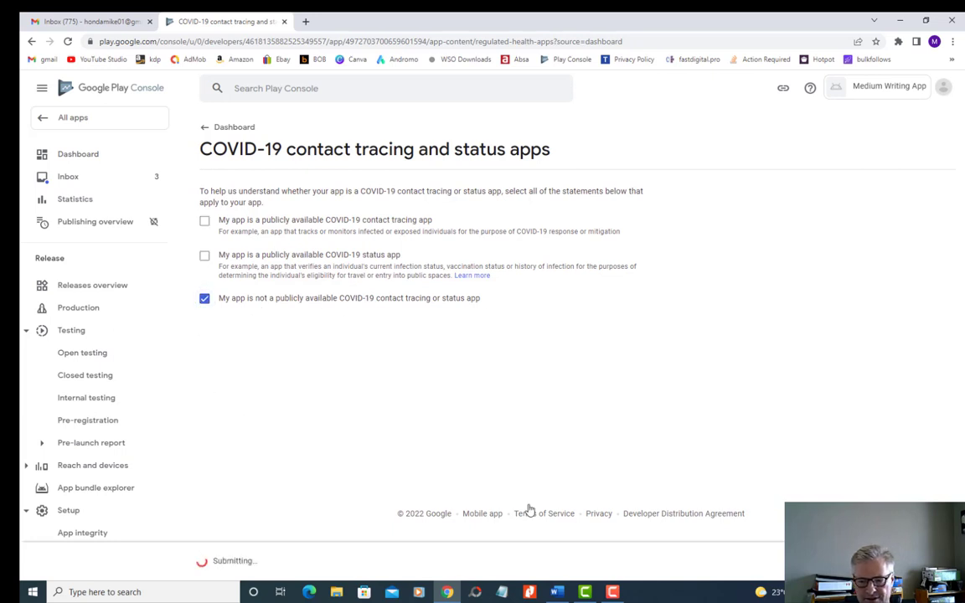
{"action": "left_click", "coordinate": [66, 161]}
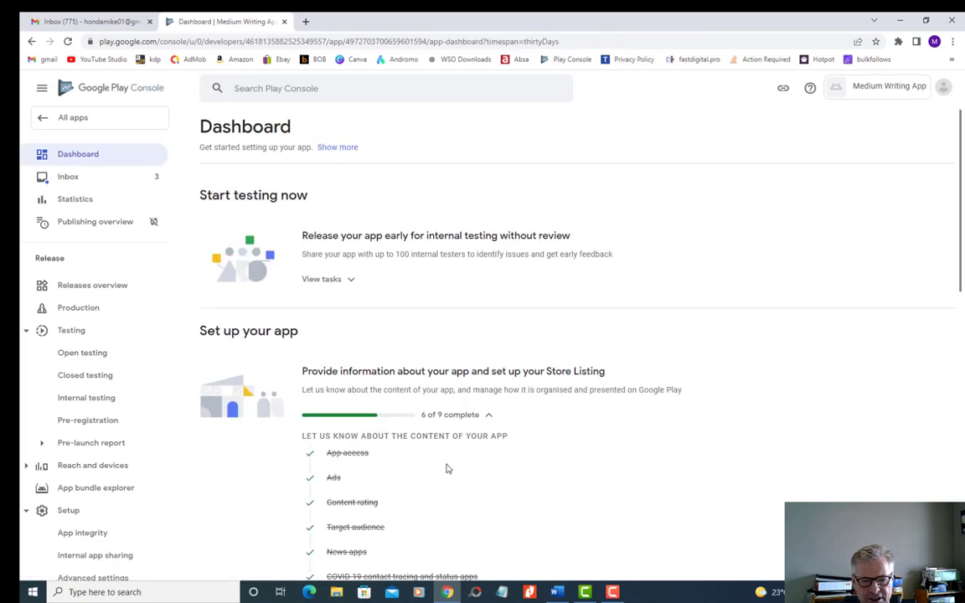
- Switch to TermsFeed and start the Privacy Policy Generator for an App, continuing to the app details
{"action": "scroll", "coordinate": [444, 467], "scroll_direction": "down", "scroll_amount": 2}
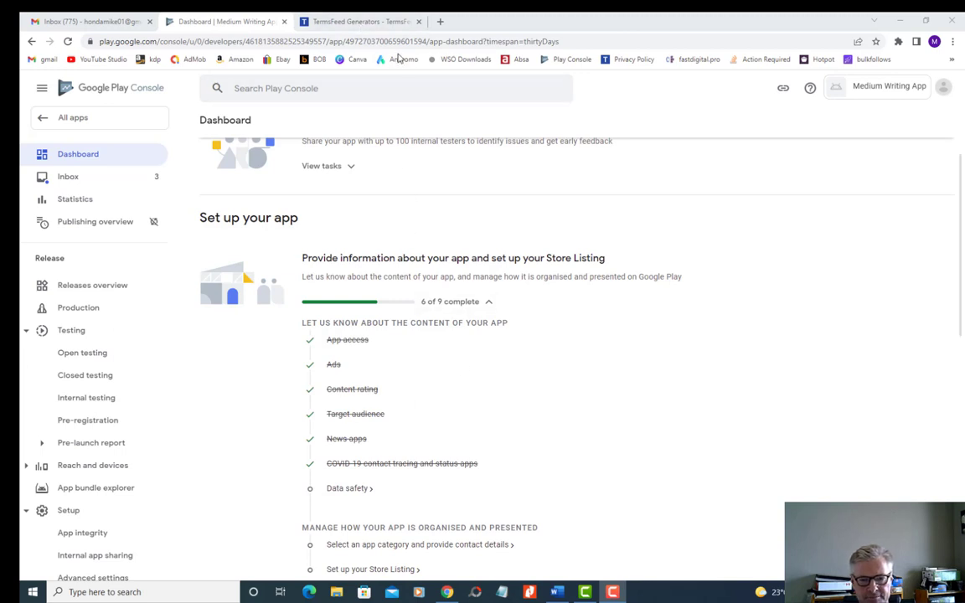
{"action": "left_click", "coordinate": [371, 22]}
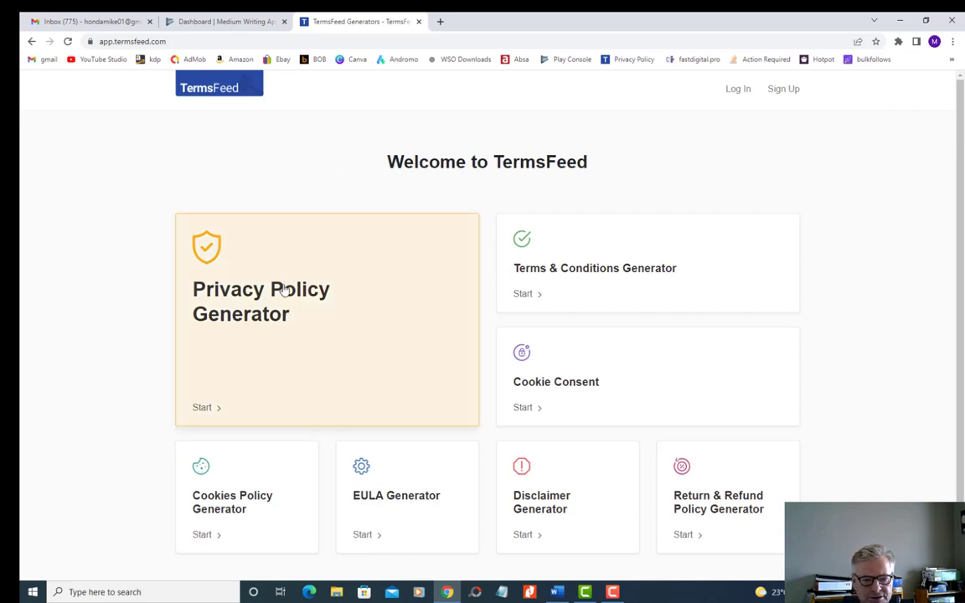
{"action": "left_click", "coordinate": [257, 307]}
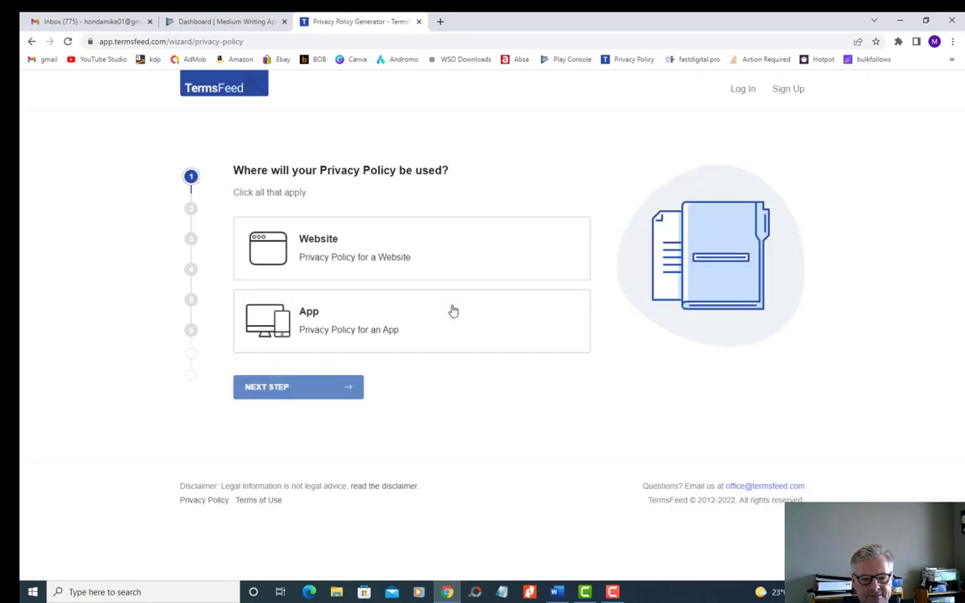
{"action": "left_click", "coordinate": [329, 325]}
{"action": "left_click", "coordinate": [299, 390]}
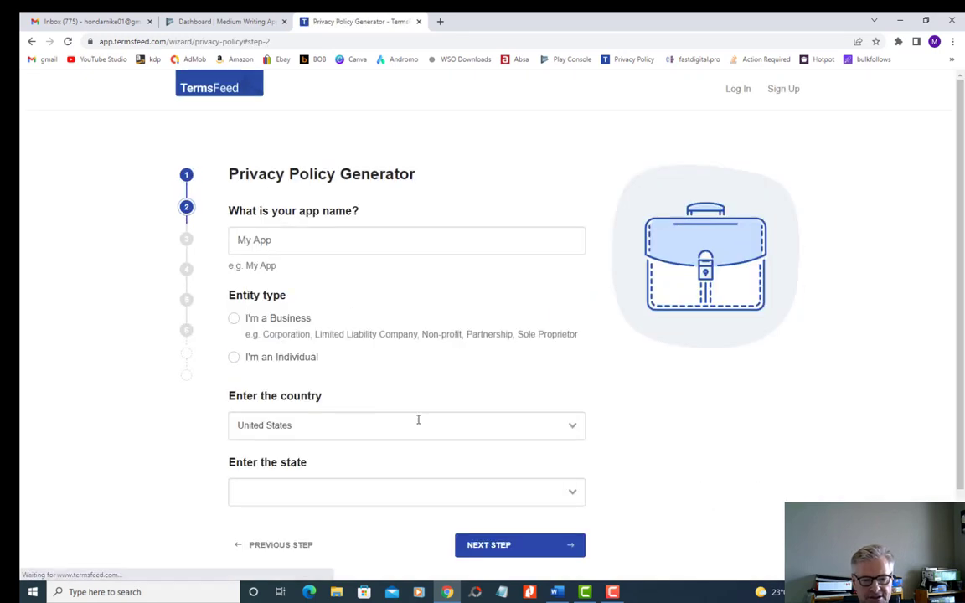
- Enter "Medium Writing App" as the app name in the privacy policy generator, checking the Play Console dashboard for the name
{"action": "left_click", "coordinate": [284, 240]}
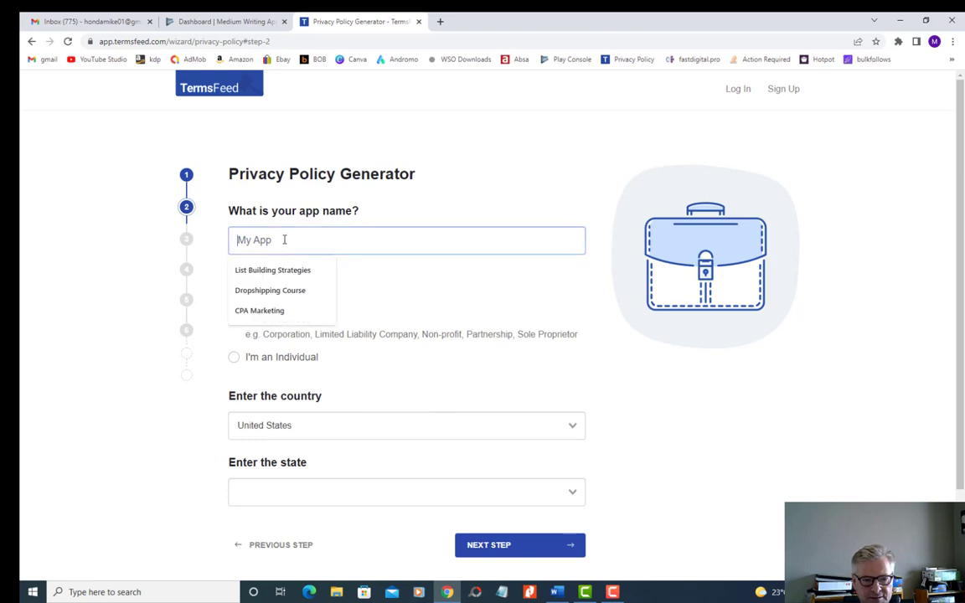
{"action": "left_click", "coordinate": [222, 21]}
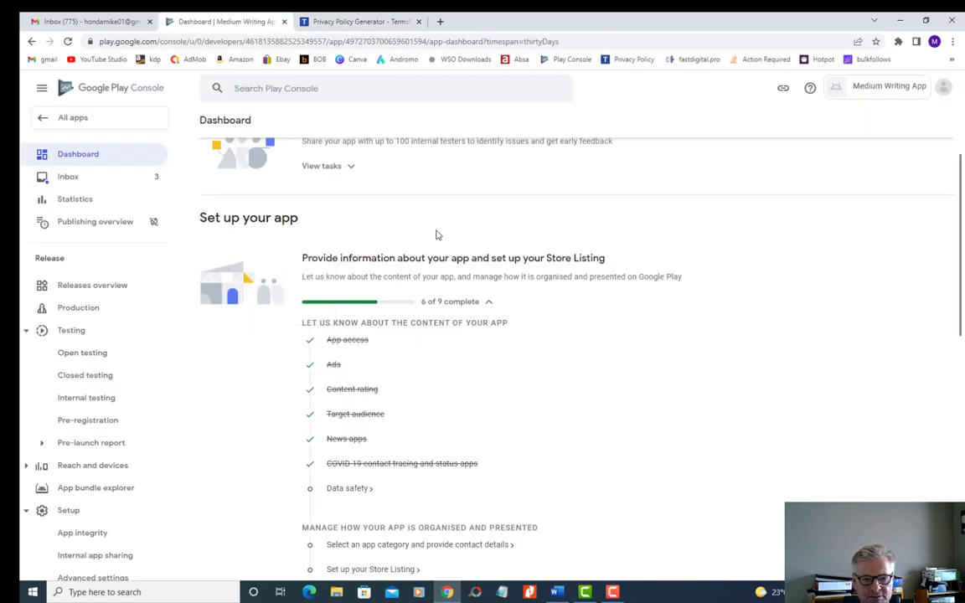
{"action": "scroll", "coordinate": [435, 234], "scroll_direction": "up", "scroll_amount": 3}
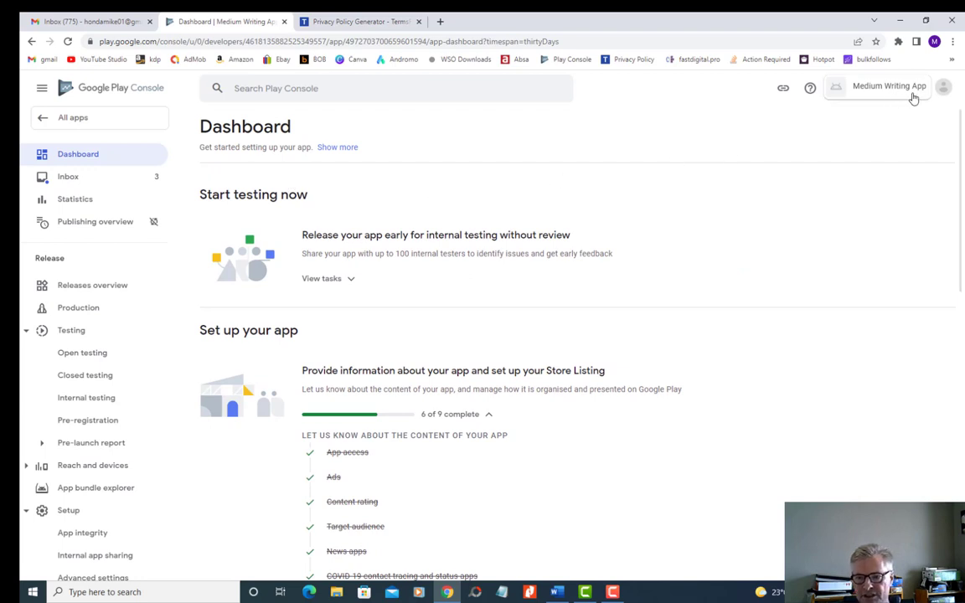
{"action": "left_click", "coordinate": [363, 20]}
{"action": "left_click", "coordinate": [280, 241]}
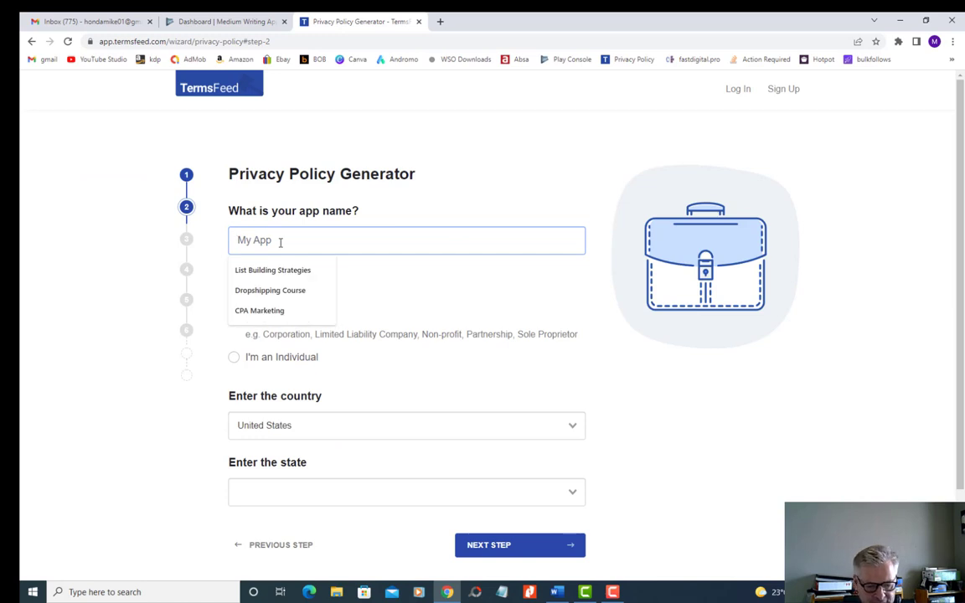
{"action": "type", "text": "Medium Wr"}
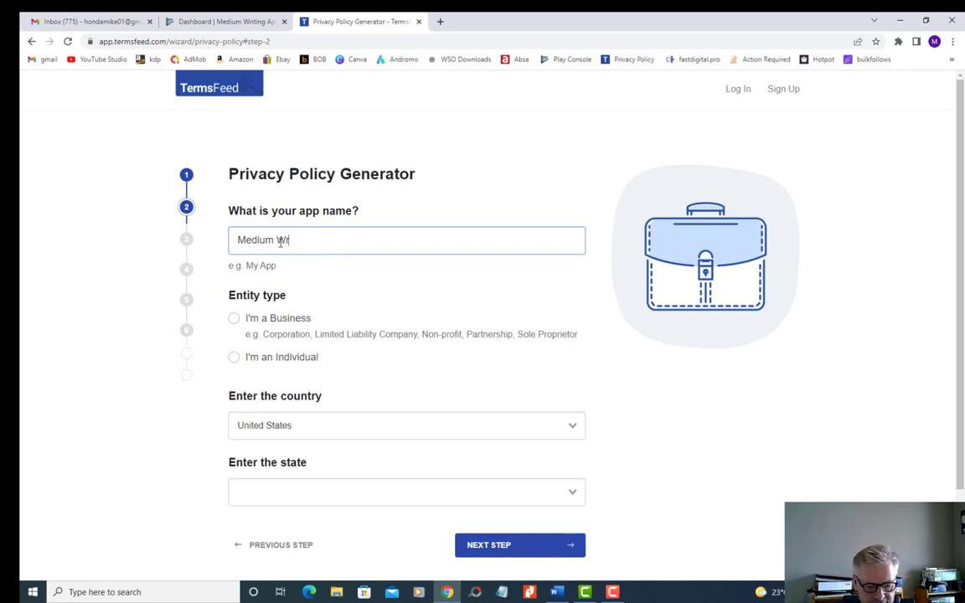
{"action": "type", "text": "iting App"}
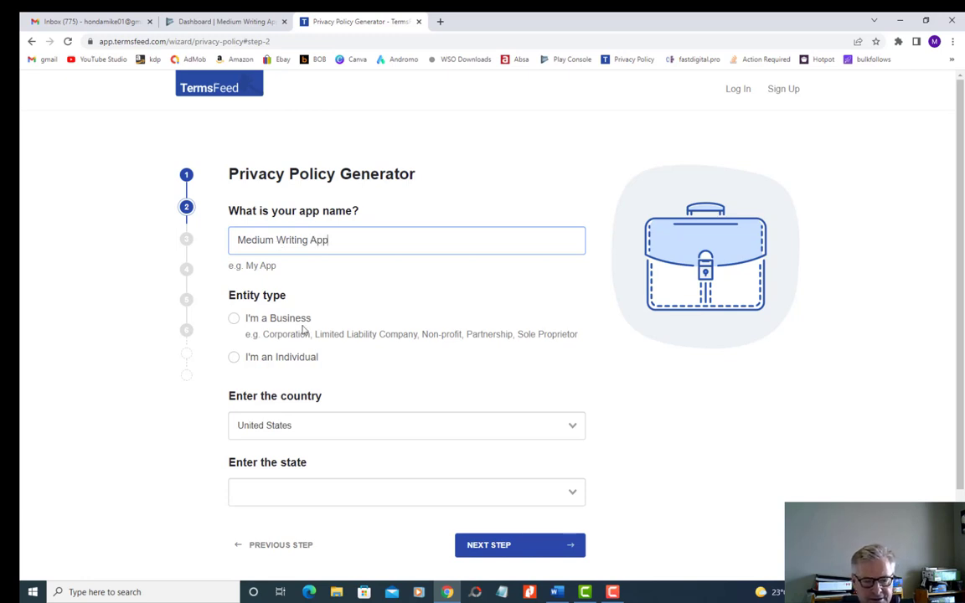
- Set the entity type to I'm an Individual and the country to South Africa
{"action": "left_click", "coordinate": [235, 358]}
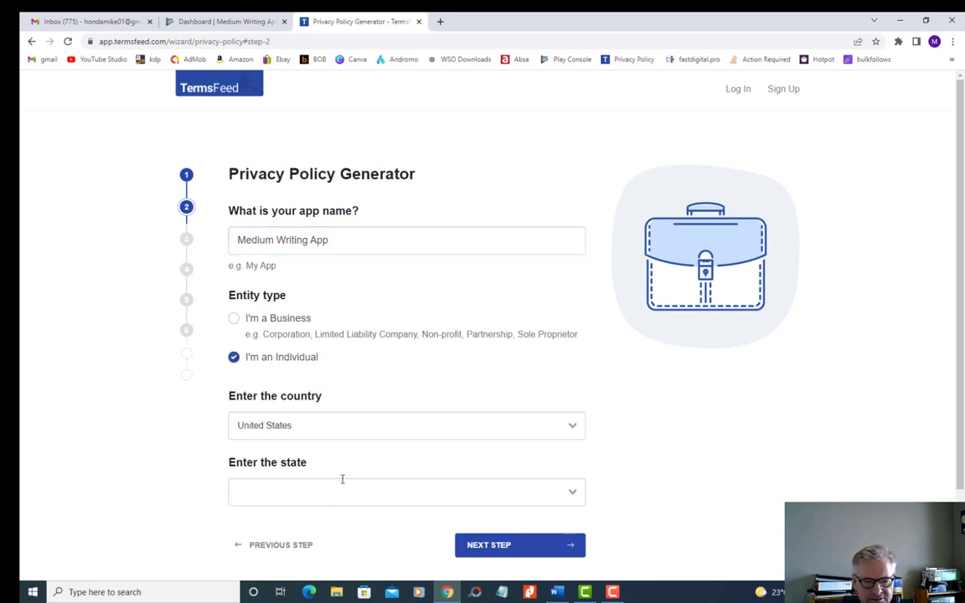
{"action": "left_click", "coordinate": [379, 432]}
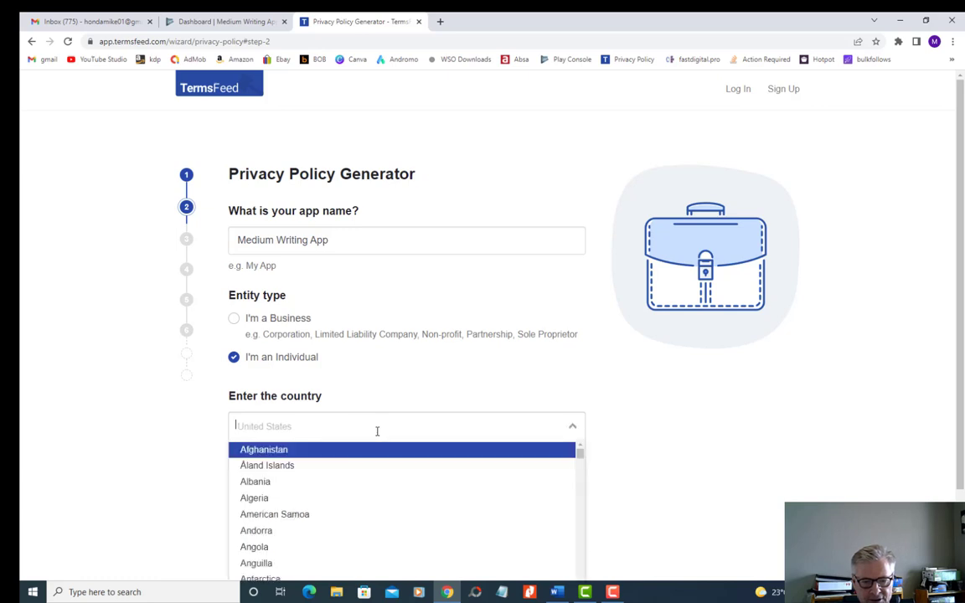
{"action": "type", "text": "so"}
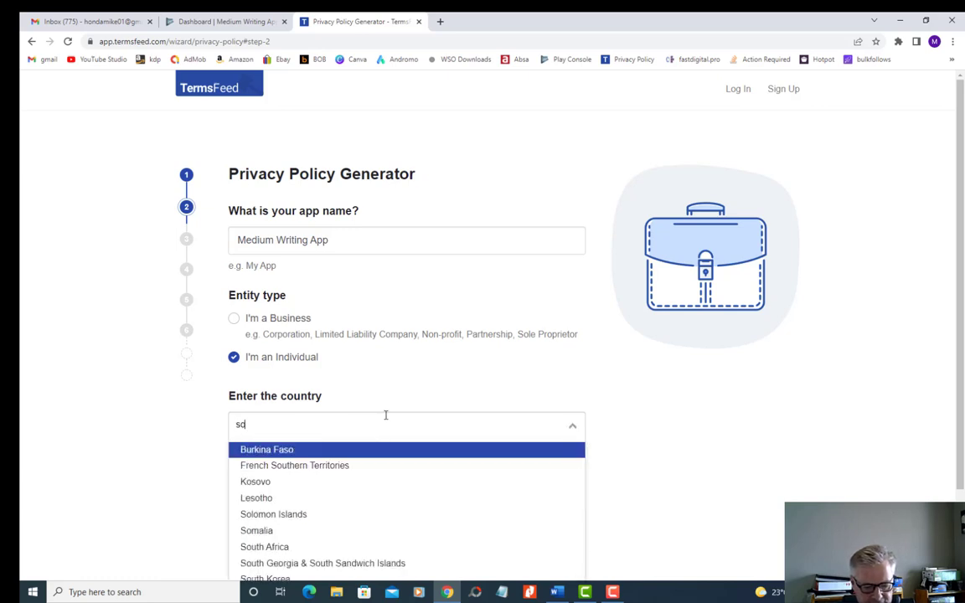
{"action": "type", "text": "uth"}
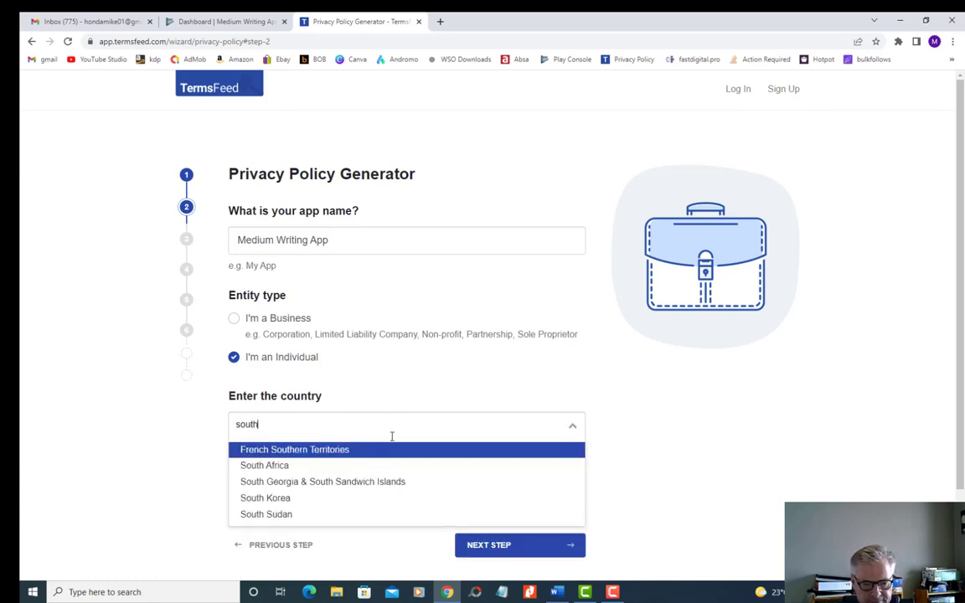
{"action": "left_click", "coordinate": [297, 464]}
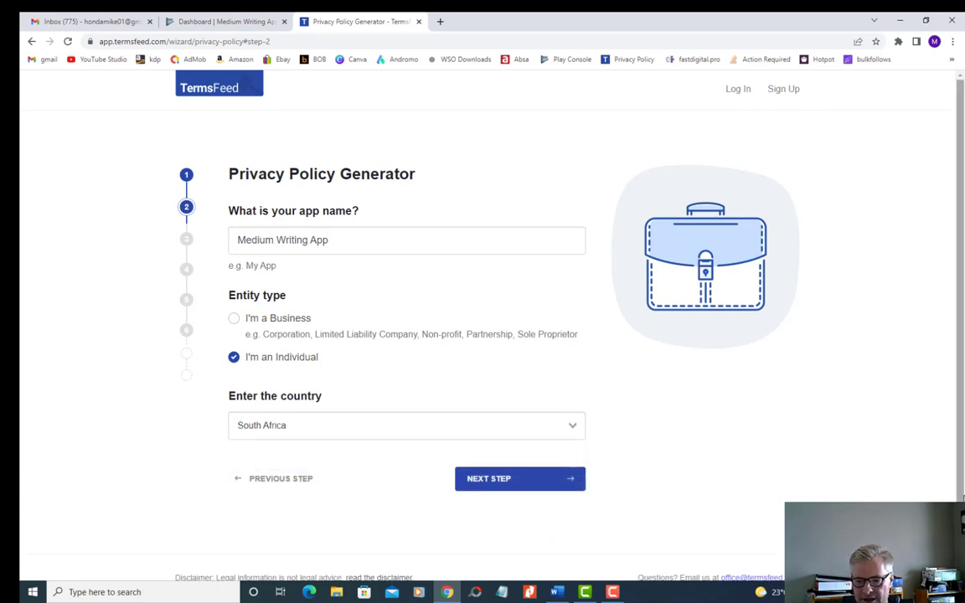
- Continue past the app details, select Others as the kind of personal information collected, and proceed to the contact options
{"action": "scroll", "coordinate": [942, 484], "scroll_direction": "down", "scroll_amount": 1}
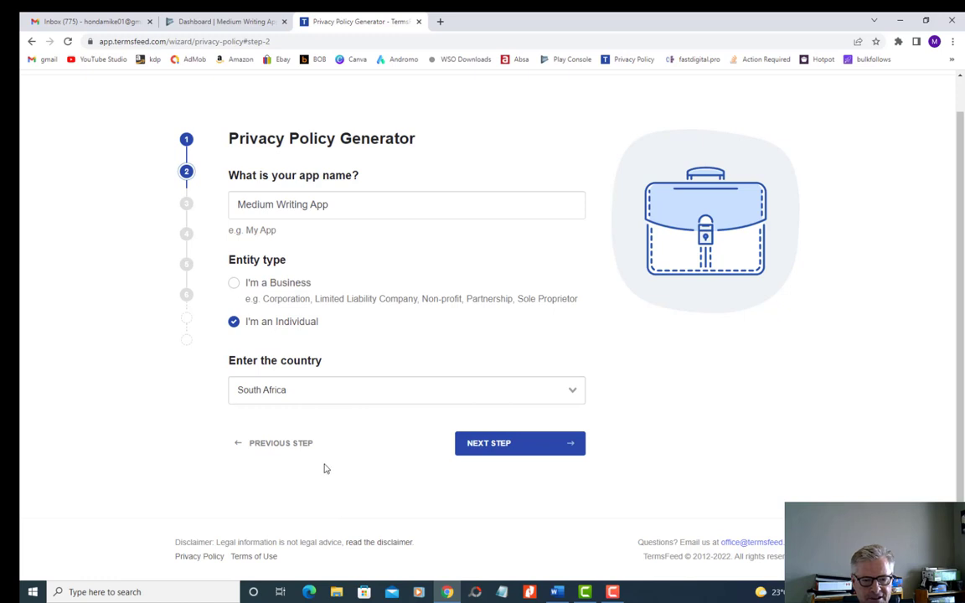
{"action": "left_click", "coordinate": [497, 446]}
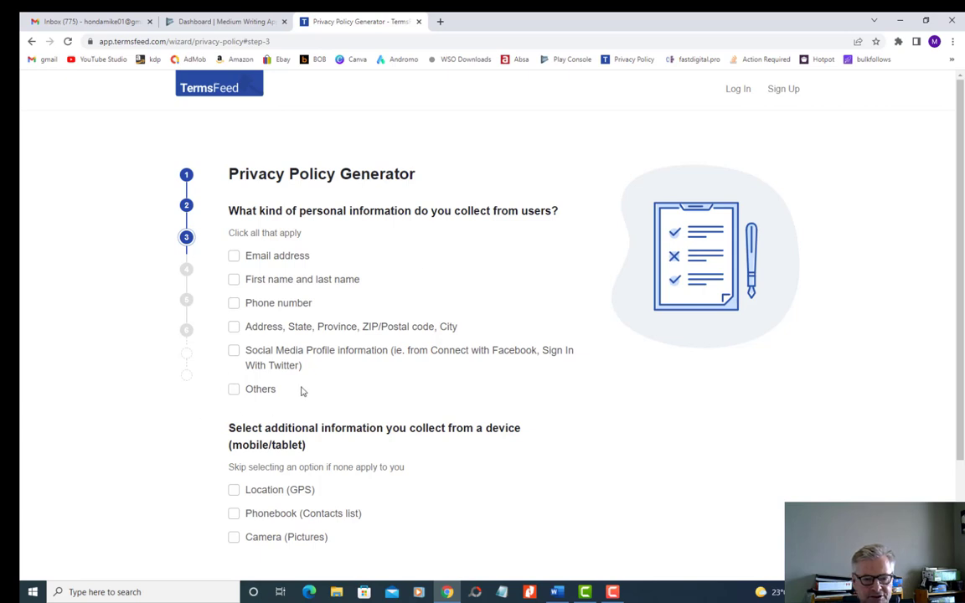
{"action": "left_click", "coordinate": [234, 388]}
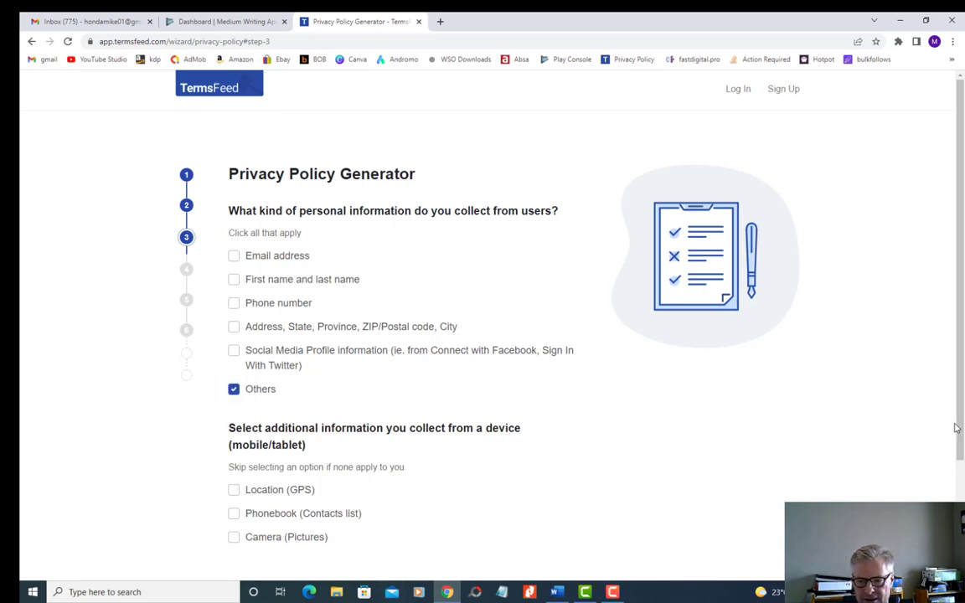
{"action": "scroll", "coordinate": [586, 536], "scroll_direction": "down", "scroll_amount": 2}
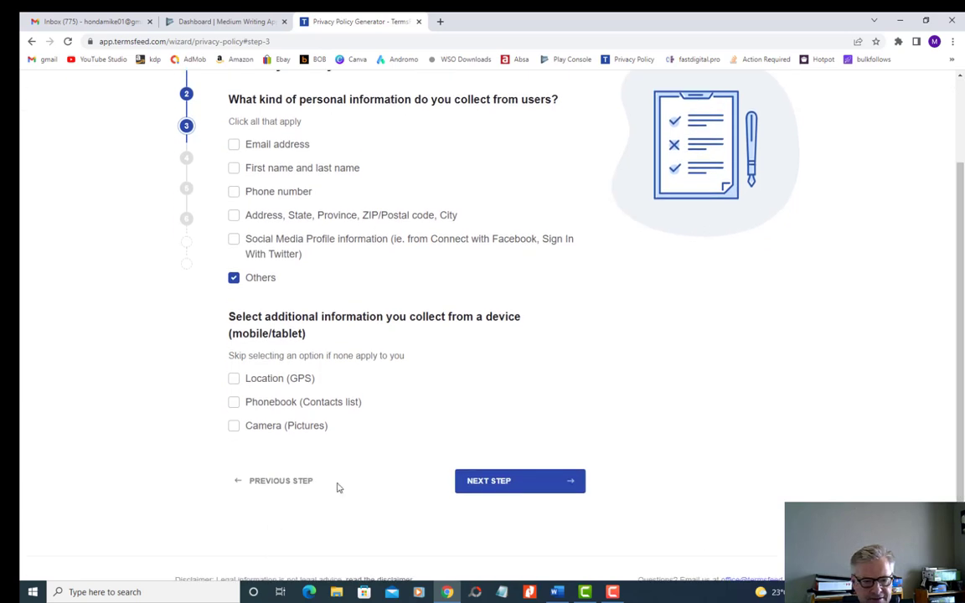
{"action": "left_click", "coordinate": [477, 484]}
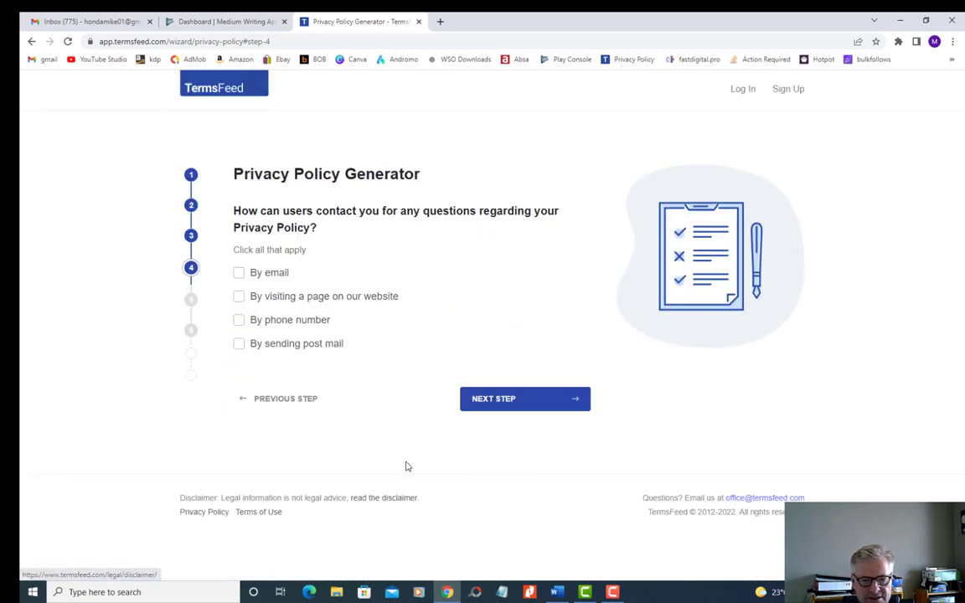
- Choose By email as the privacy policy contact method, enter the contact e-mail address, and continue
{"action": "left_click", "coordinate": [240, 274]}
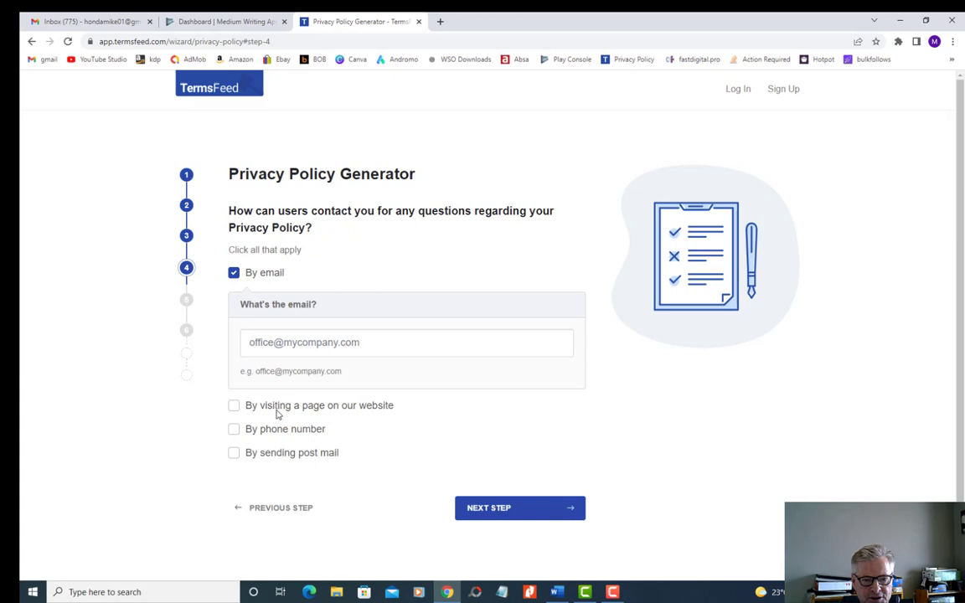
{"action": "left_click", "coordinate": [308, 339]}
{"action": "left_click", "coordinate": [319, 372]}
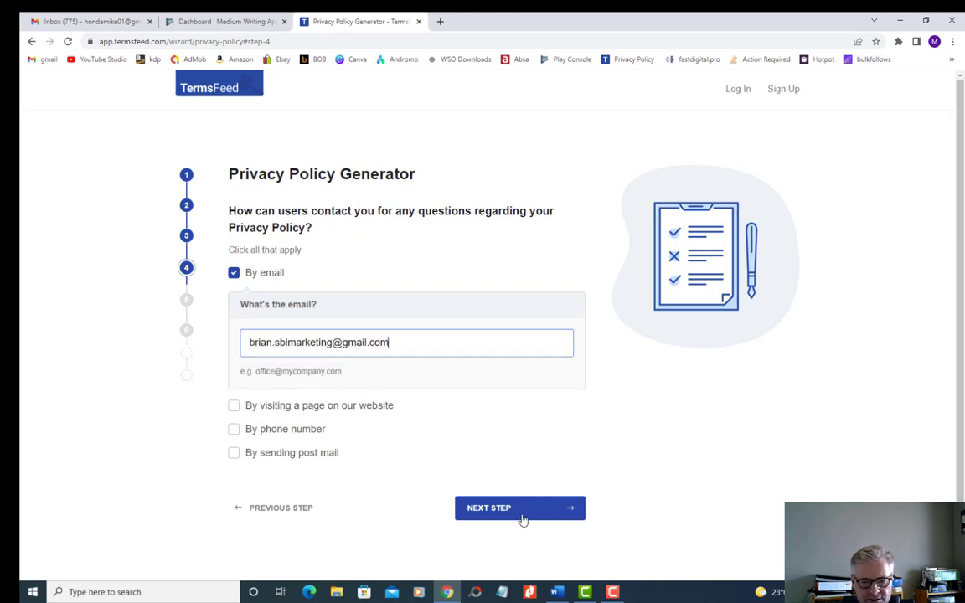
{"action": "left_click", "coordinate": [486, 508]}
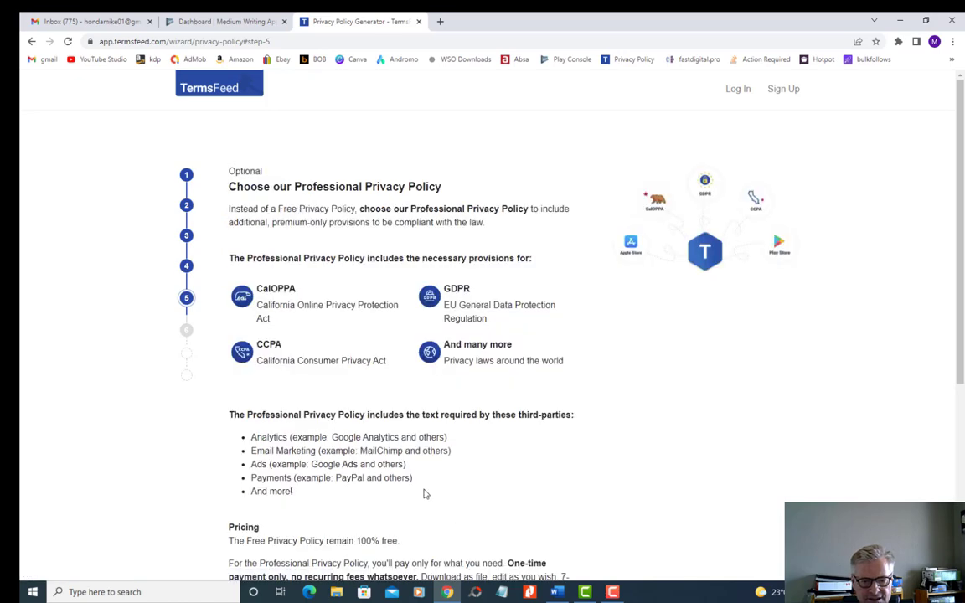
- Decline the Professional Privacy Policy upgrade and continue to the delivery e-mail step
{"action": "scroll", "coordinate": [423, 494], "scroll_direction": "down", "scroll_amount": 4}
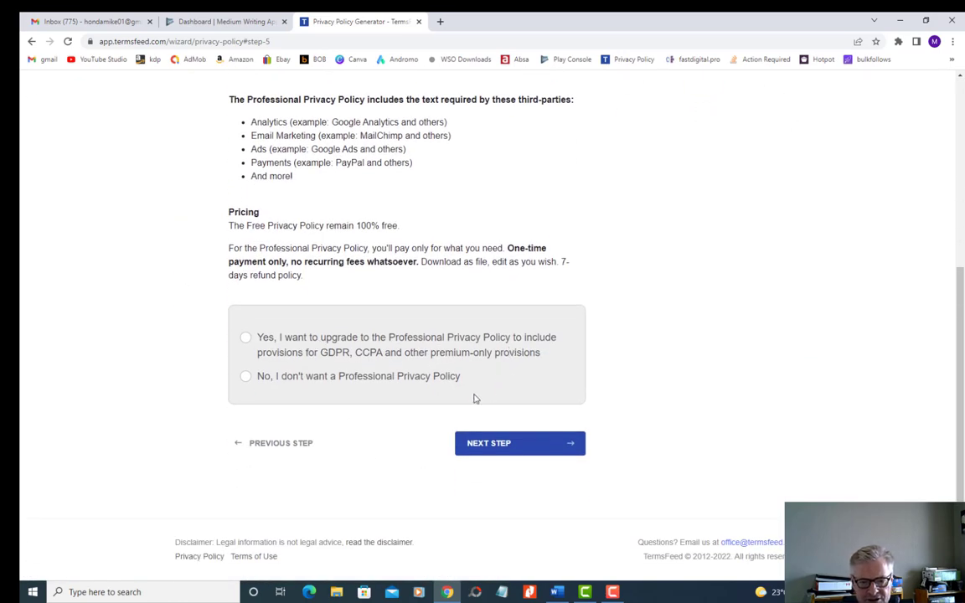
{"action": "left_click", "coordinate": [246, 379]}
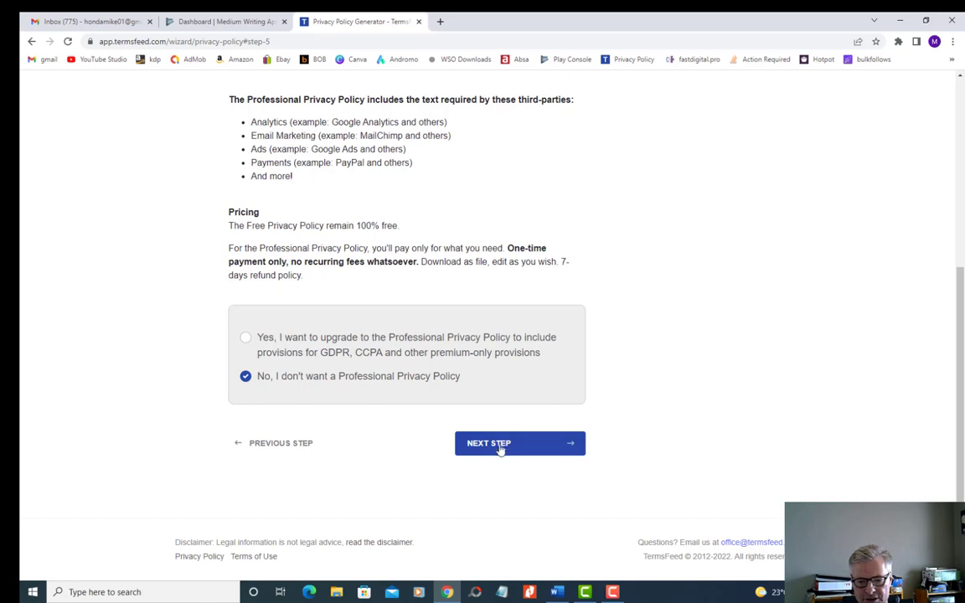
{"action": "left_click", "coordinate": [473, 444]}
- Generate the free privacy policy with the owner's e-mail address as recipient, logging in to the existing TermsFeed account
{"action": "left_click", "coordinate": [538, 338]}
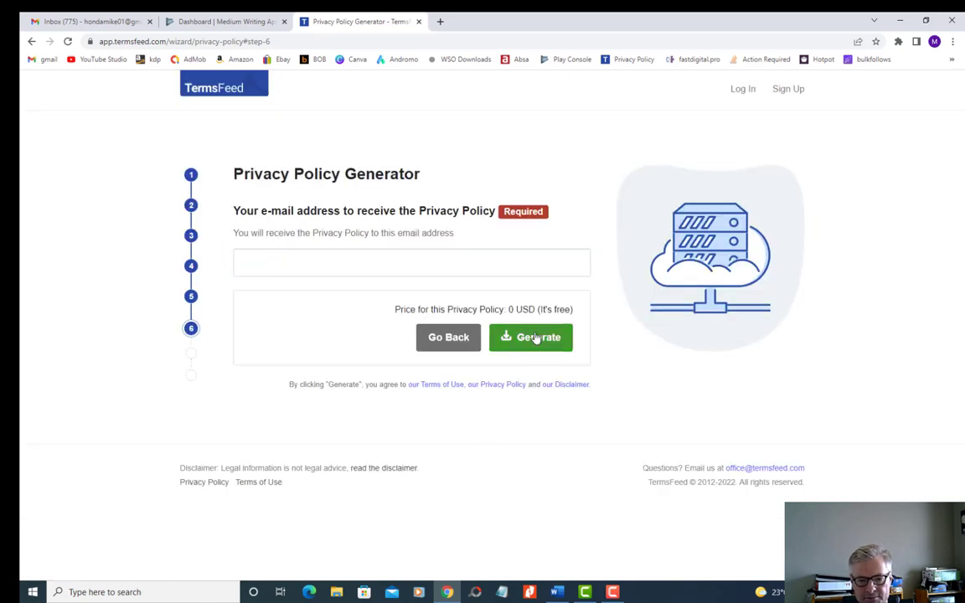
{"action": "left_click", "coordinate": [255, 260]}
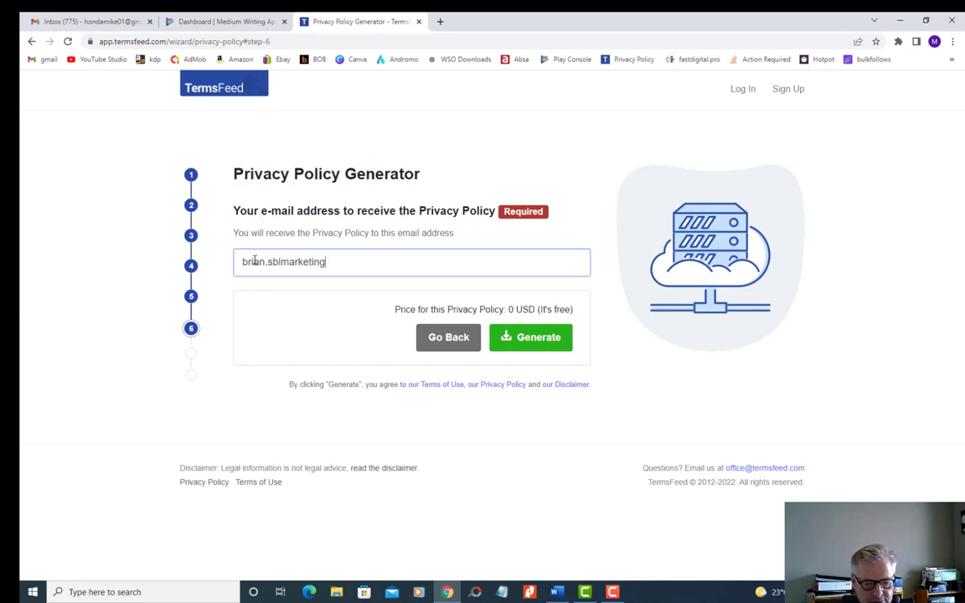
{"action": "type", "text": "gmail"}
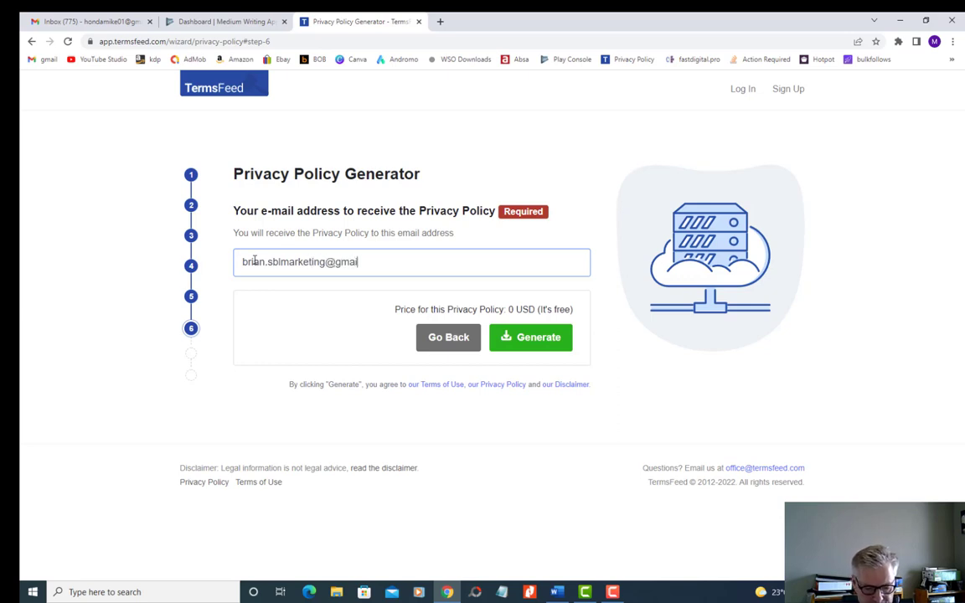
{"action": "type", "text": ".com"}
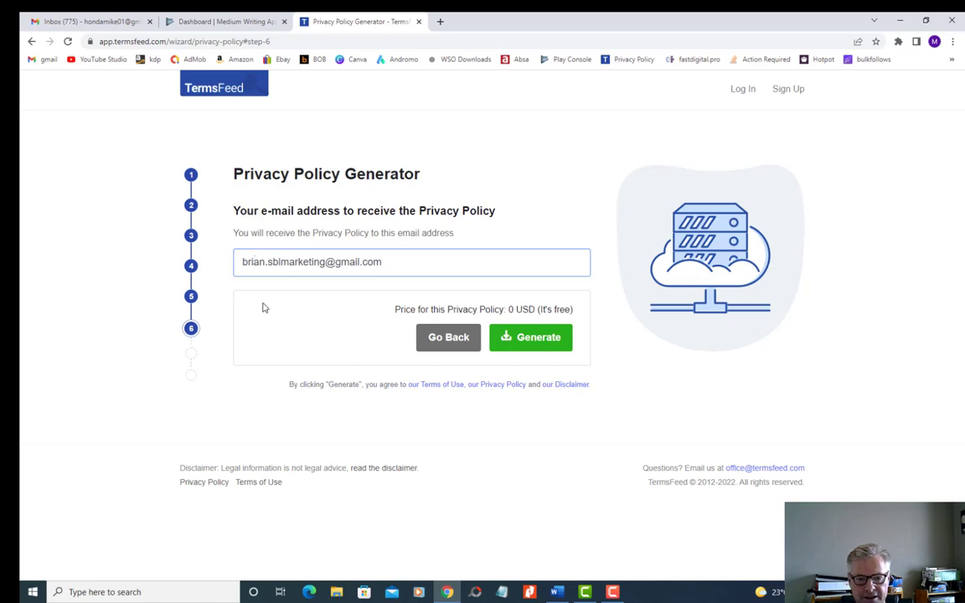
{"action": "left_click", "coordinate": [505, 338]}
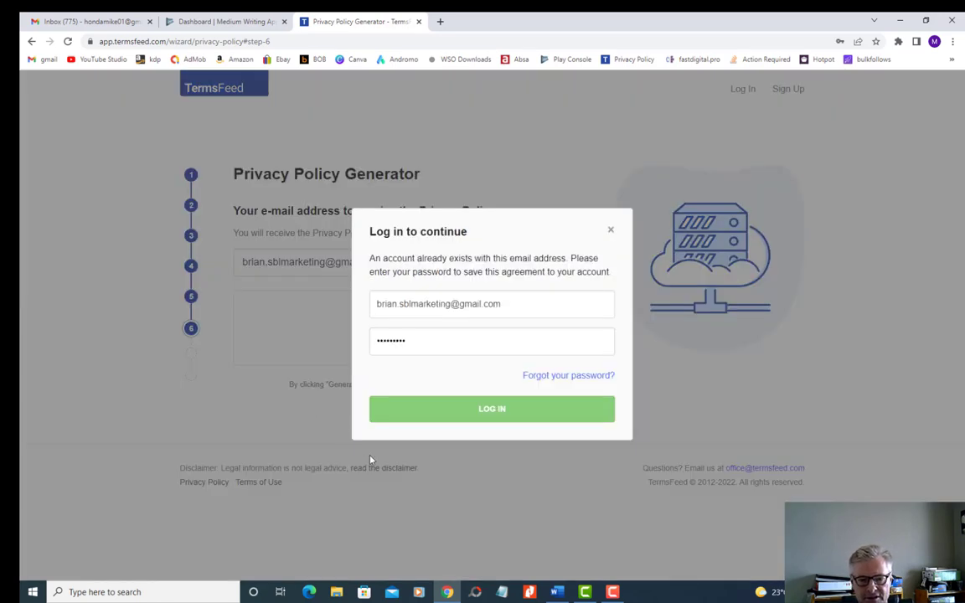
{"action": "left_click", "coordinate": [482, 411]}
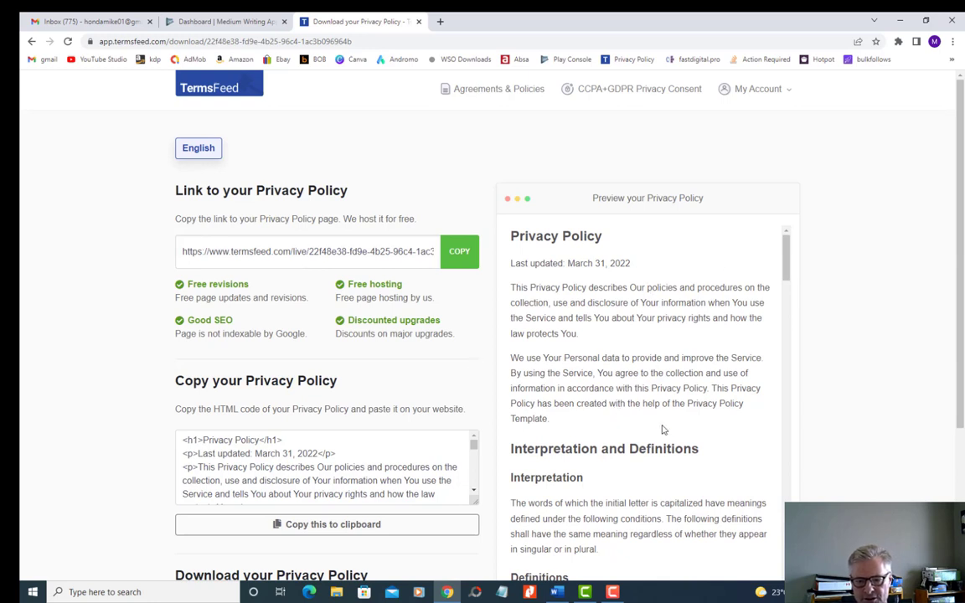
- Copy the hosted privacy policy link and paste it into an empty Notepad document, then minimise Notepad
{"action": "left_click", "coordinate": [459, 251]}
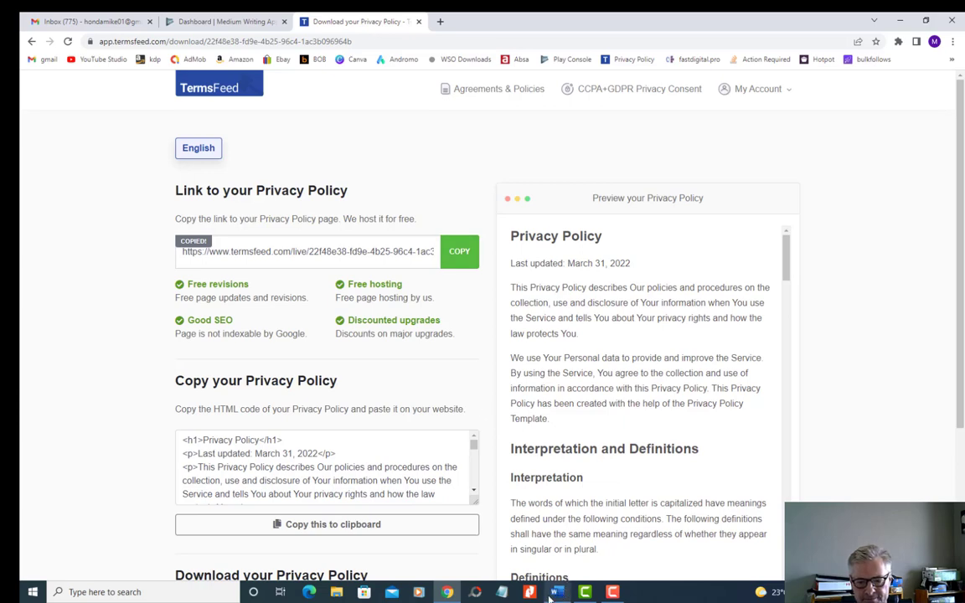
{"action": "left_click", "coordinate": [501, 592]}
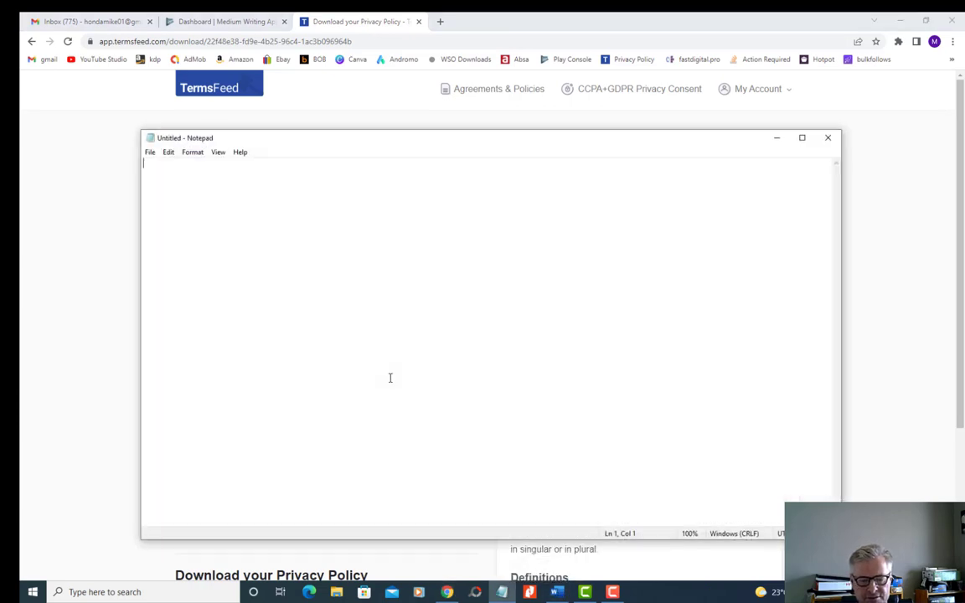
{"action": "right_click", "coordinate": [191, 189]}
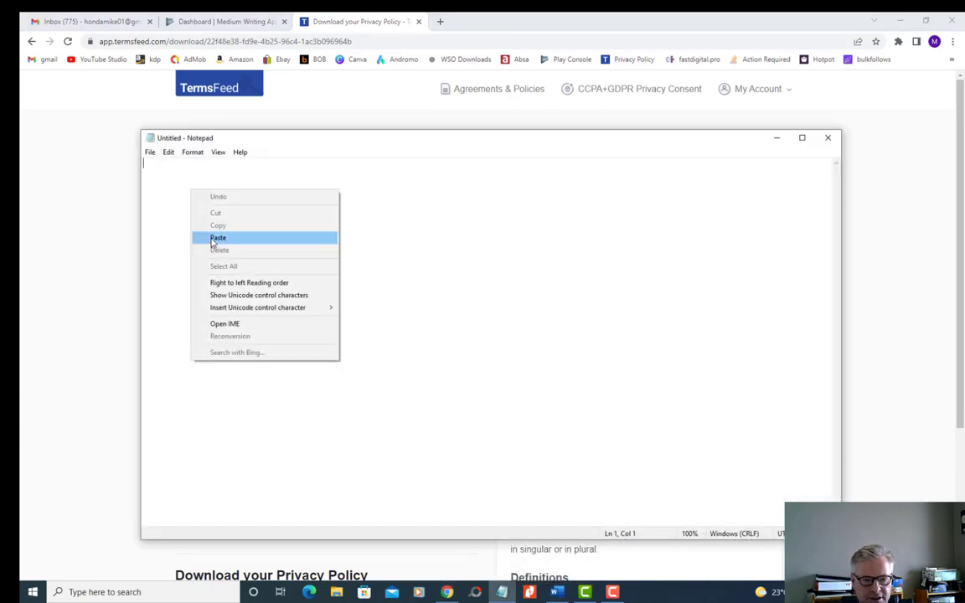
{"action": "left_click", "coordinate": [216, 237]}
{"action": "left_click", "coordinate": [776, 139]}
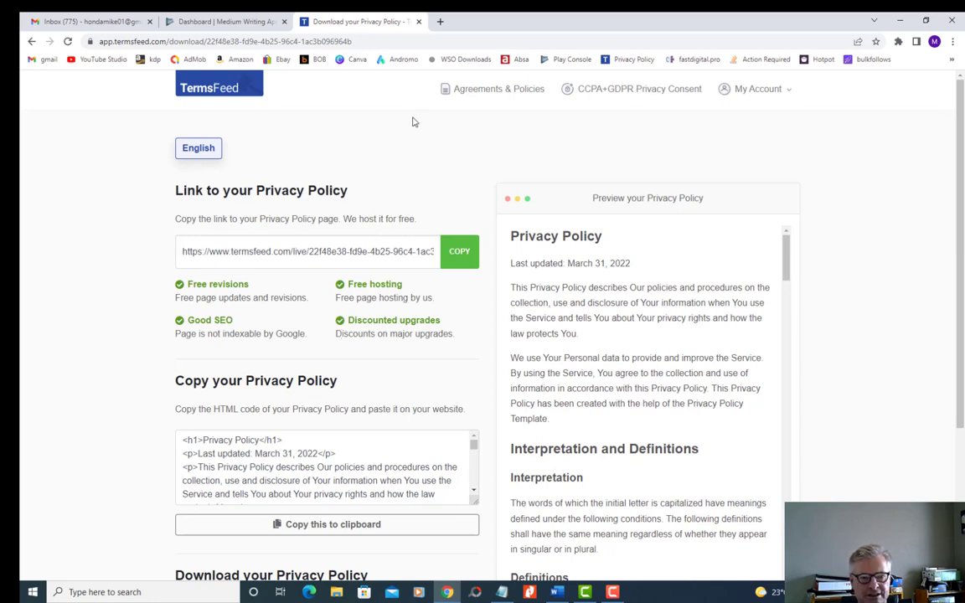
- Close the TermsFeed page, open the Data safety setup task in Play Console, and continue past its overview
{"action": "left_click", "coordinate": [418, 21]}
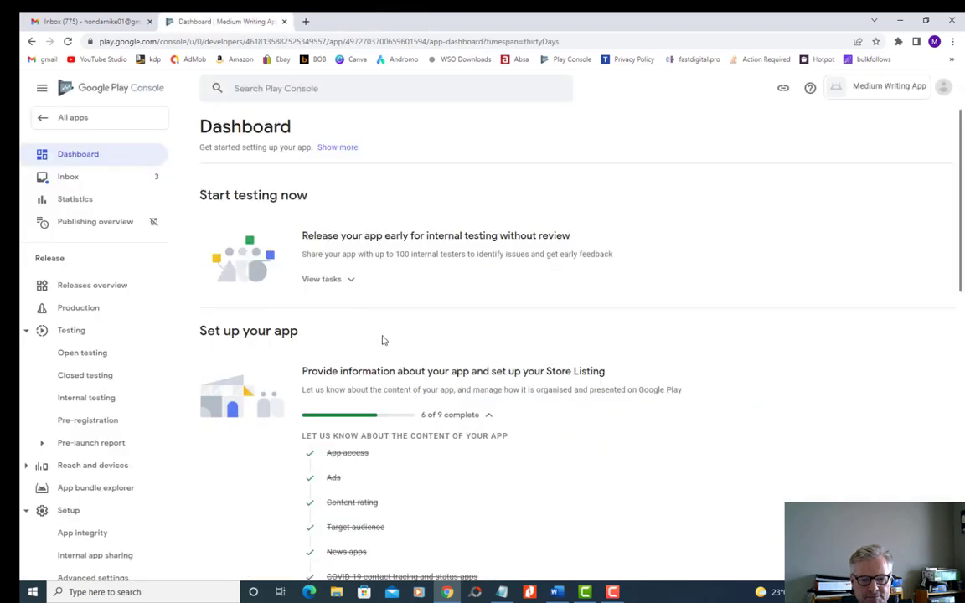
{"action": "scroll", "coordinate": [382, 340], "scroll_direction": "down", "scroll_amount": 2}
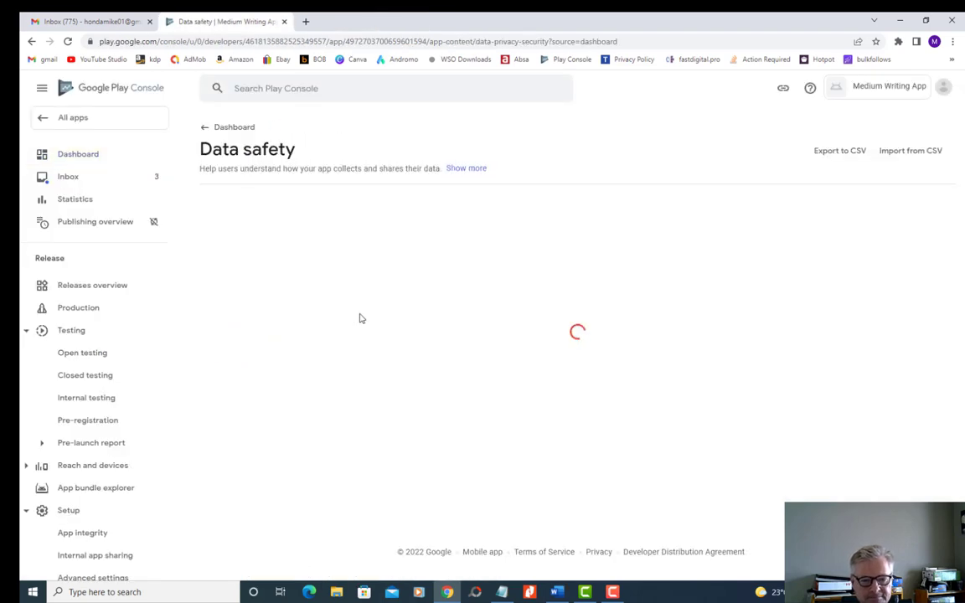
{"action": "scroll", "coordinate": [404, 306], "scroll_direction": "down", "scroll_amount": 3}
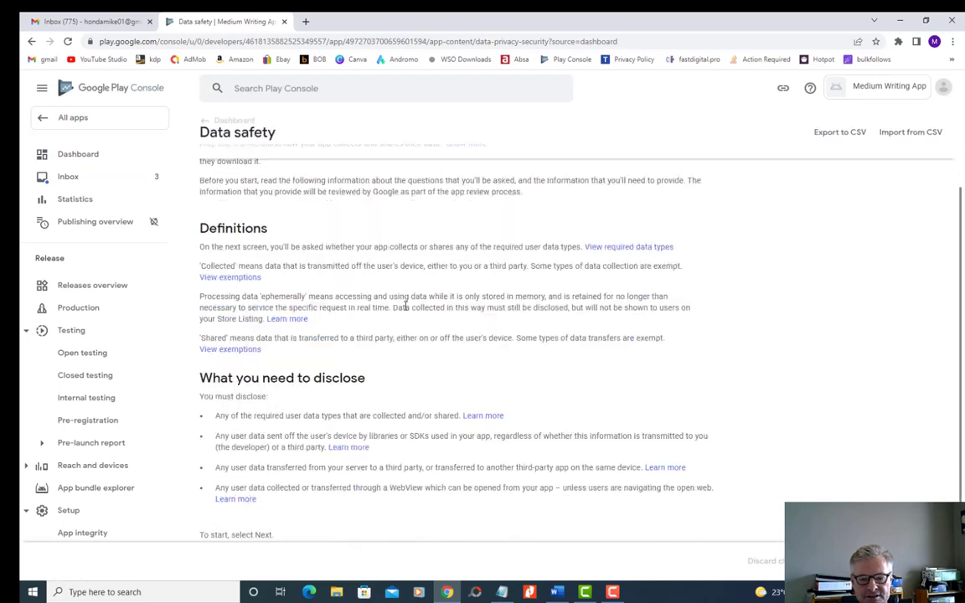
{"action": "scroll", "coordinate": [404, 309], "scroll_direction": "up", "scroll_amount": 3}
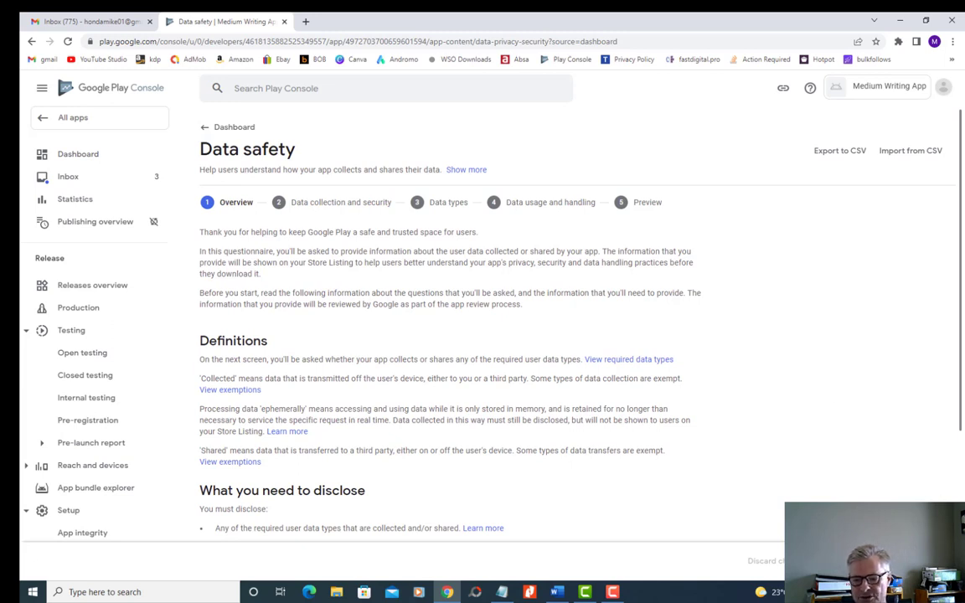
{"action": "left_click", "coordinate": [924, 561]}
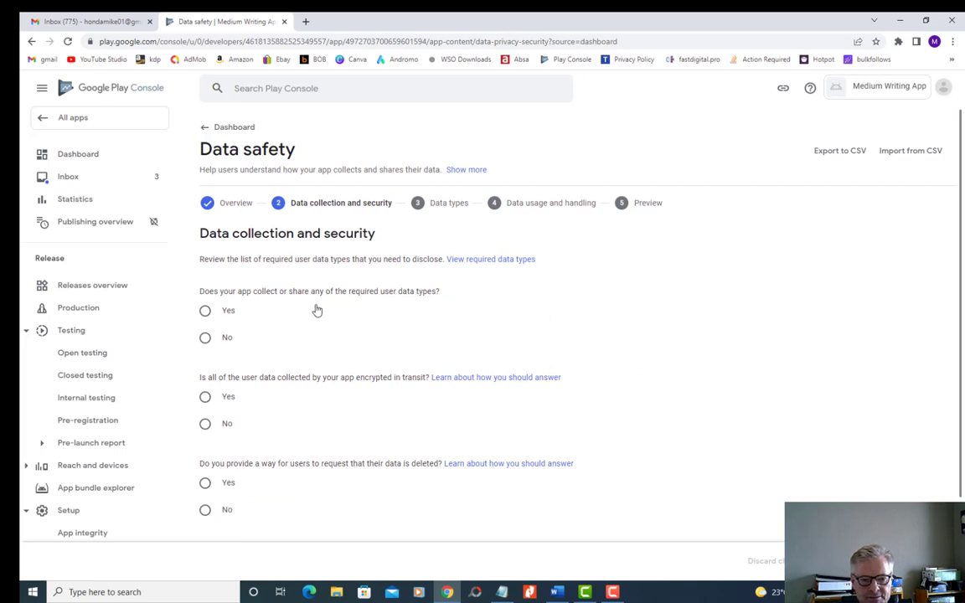
- Answer Yes to collecting or sharing user data, encryption in transit, and user data deletion requests, and continue to the data types
{"action": "scroll", "coordinate": [357, 318], "scroll_direction": "down", "scroll_amount": 1}
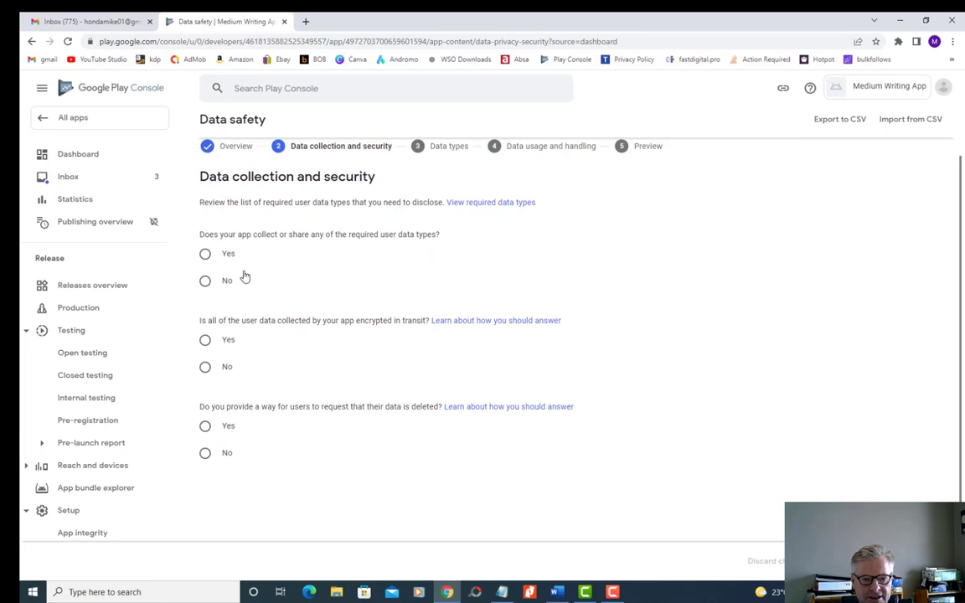
{"action": "left_click", "coordinate": [205, 253]}
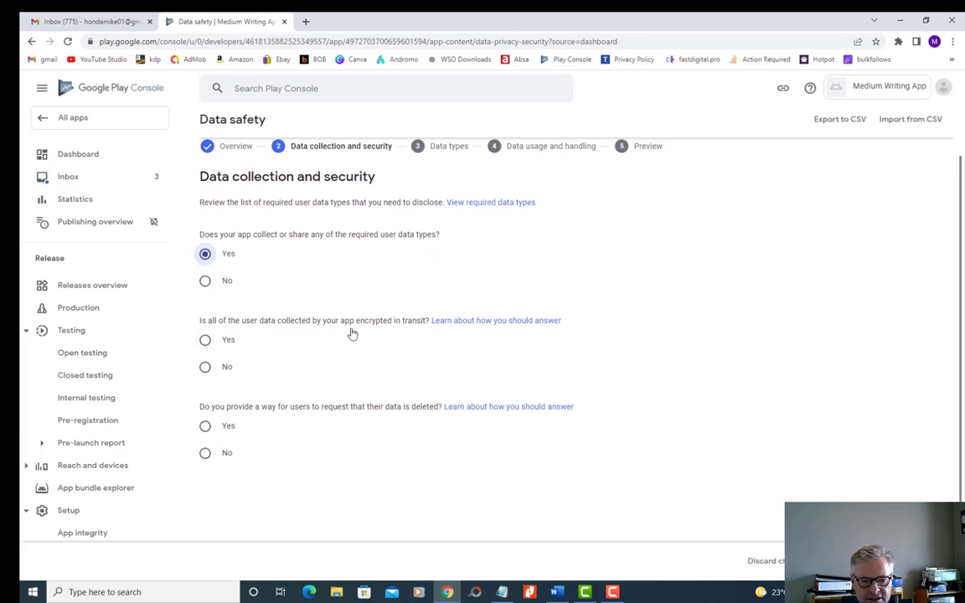
{"action": "left_click", "coordinate": [205, 340]}
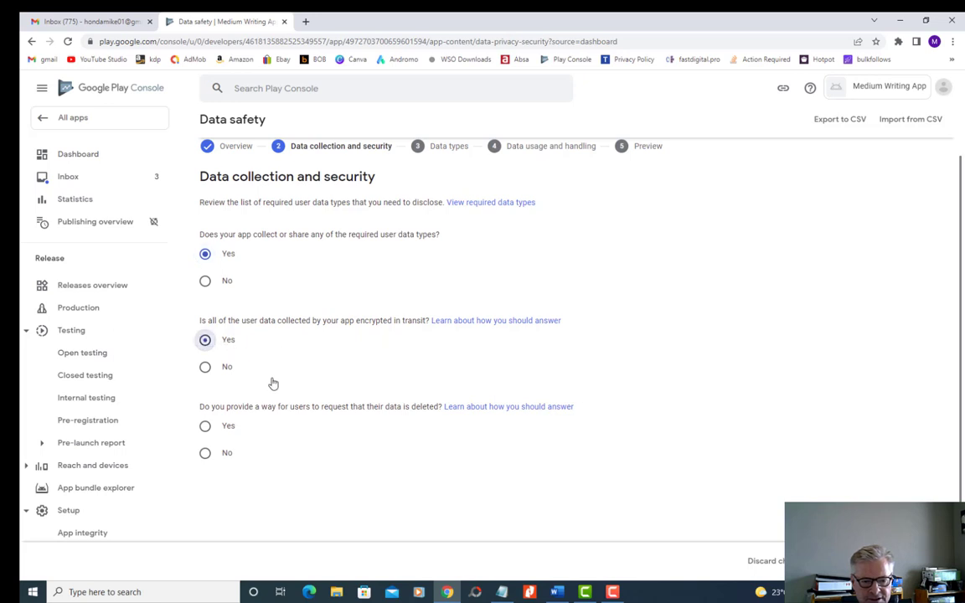
{"action": "scroll", "coordinate": [296, 358], "scroll_direction": "down", "scroll_amount": 1}
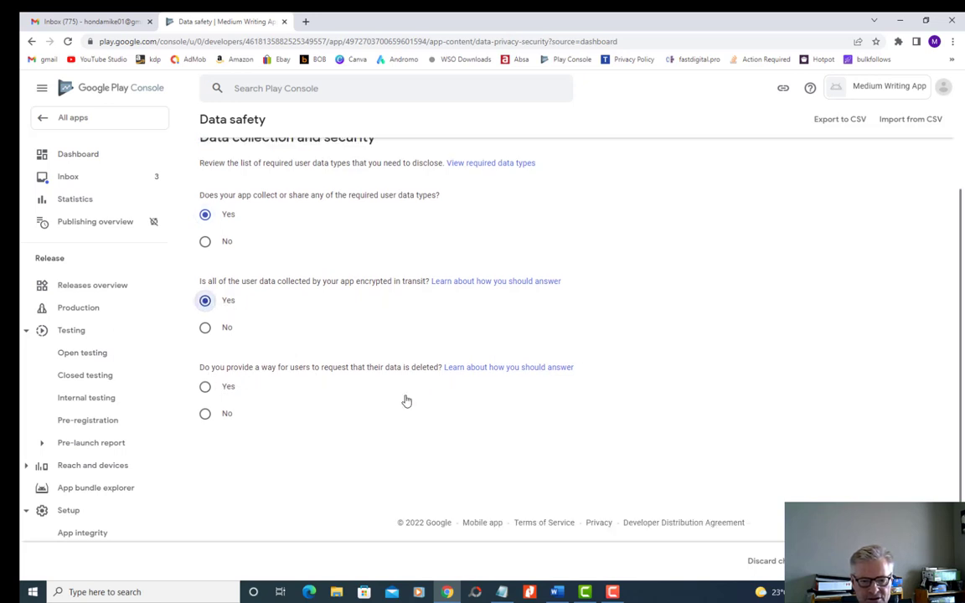
{"action": "left_click", "coordinate": [205, 386]}
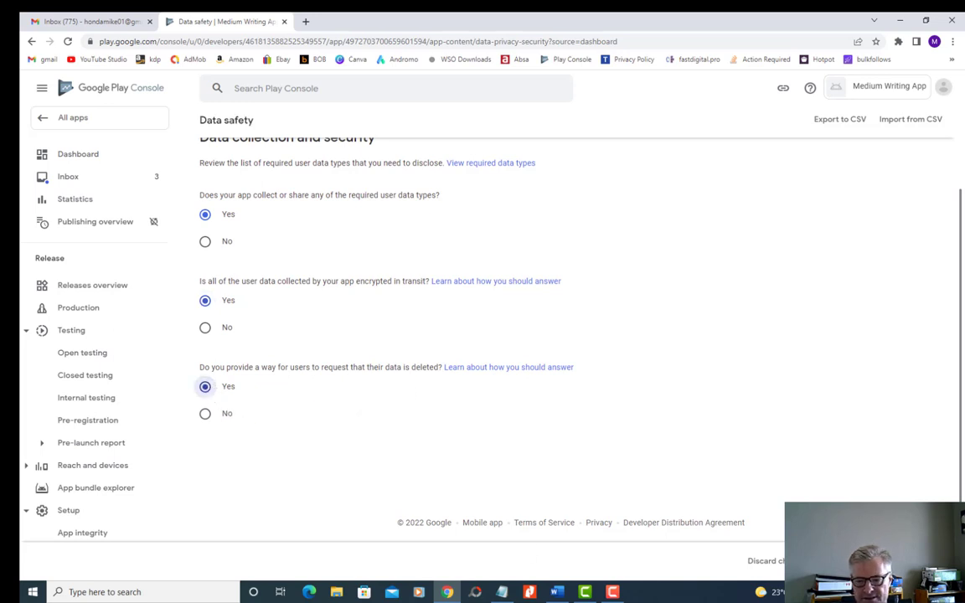
{"action": "left_click", "coordinate": [926, 561]}
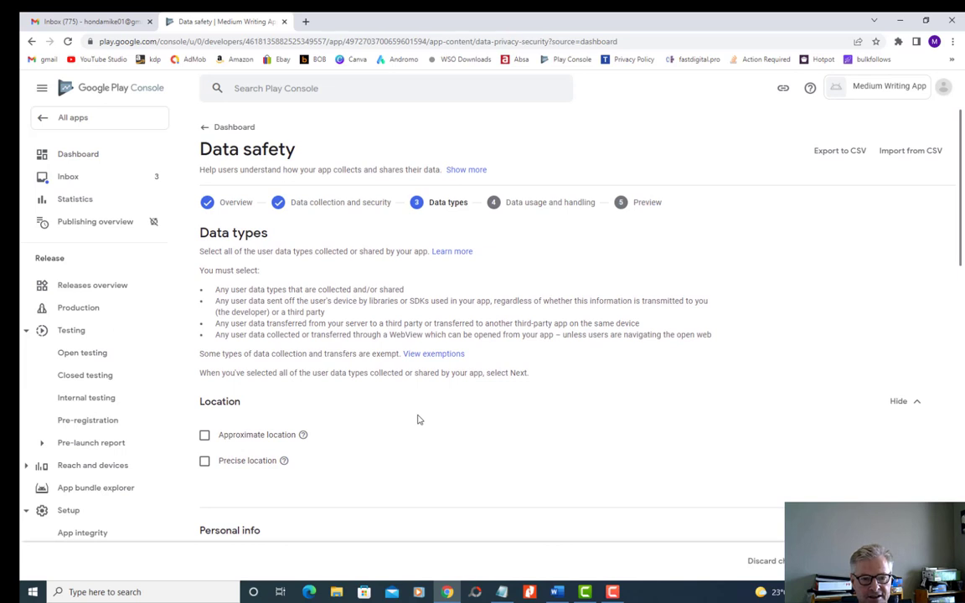
- Select Device or other IDs as the collected data type and continue to data usage and handling
{"action": "scroll", "coordinate": [419, 420], "scroll_direction": "down", "scroll_amount": 10}
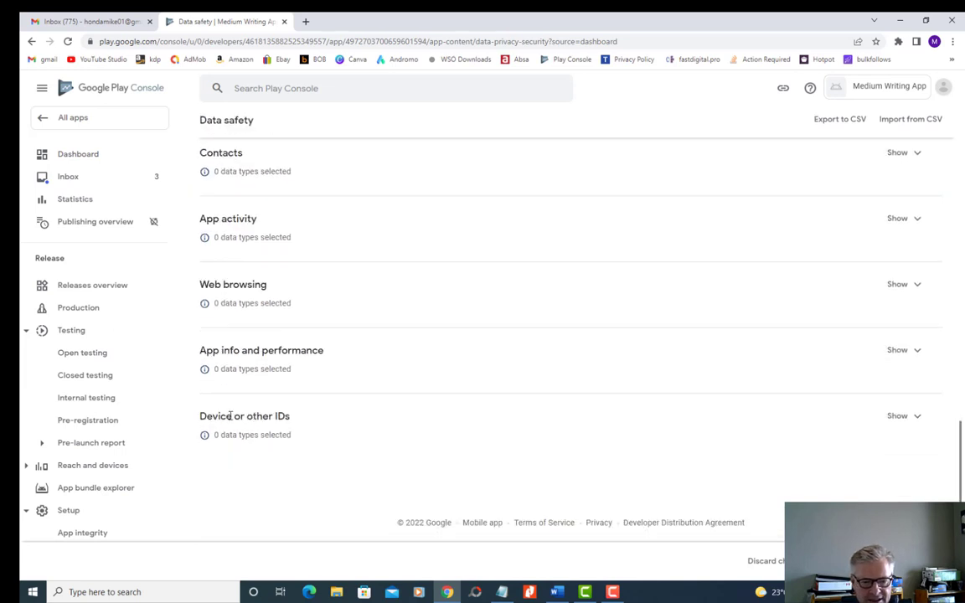
{"action": "left_click", "coordinate": [894, 416]}
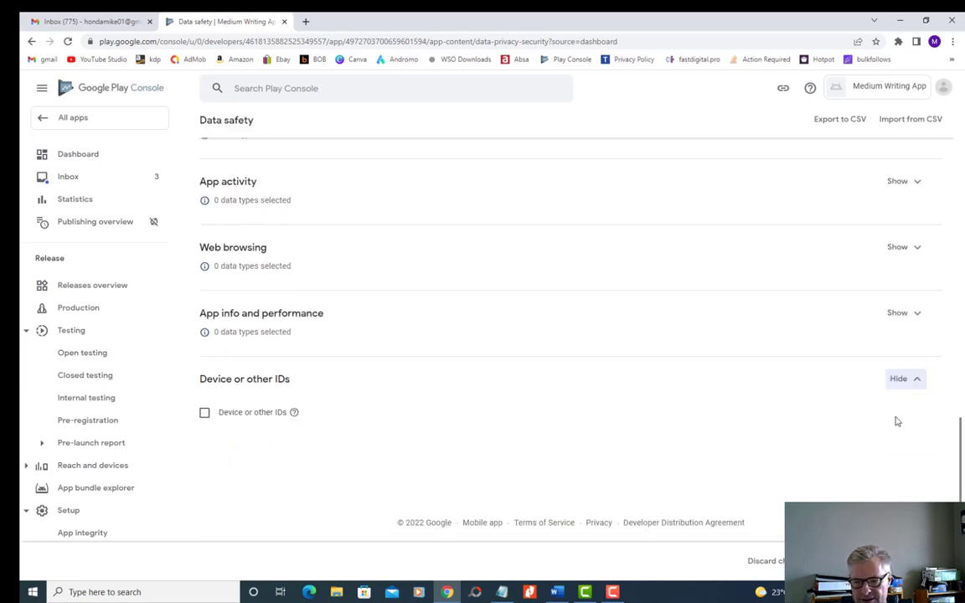
{"action": "left_click", "coordinate": [205, 414]}
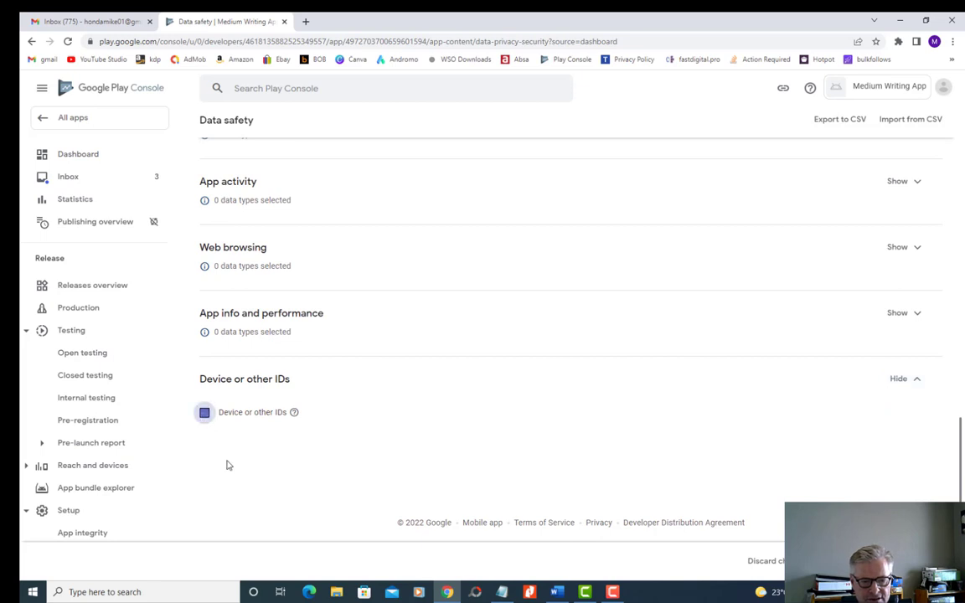
{"action": "left_click", "coordinate": [924, 561]}
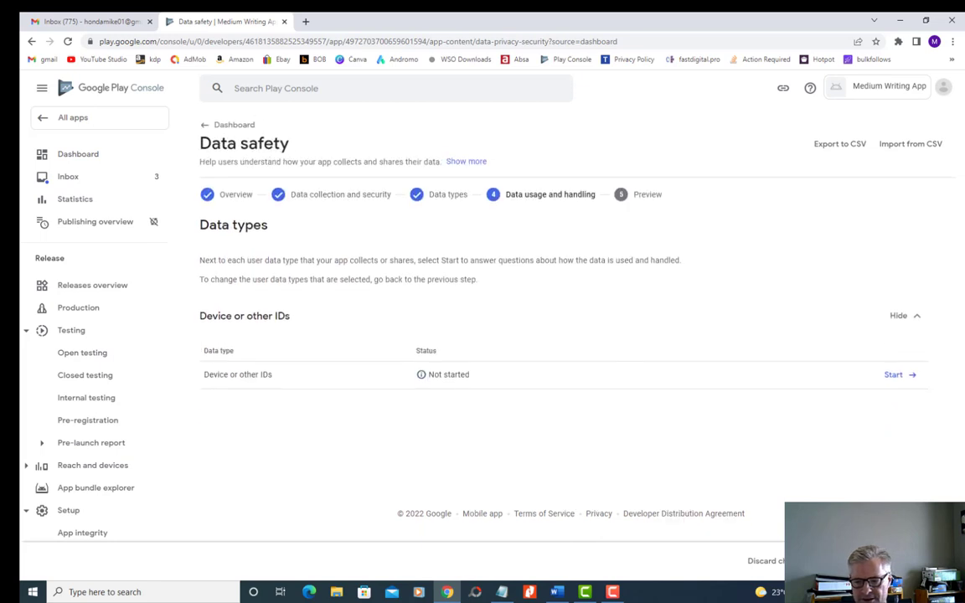
- Try to declare Device or other IDs as Collected, processed ephemerally, optional for users and used for App functionality, save, and continue to the preview
{"action": "left_click", "coordinate": [896, 383]}
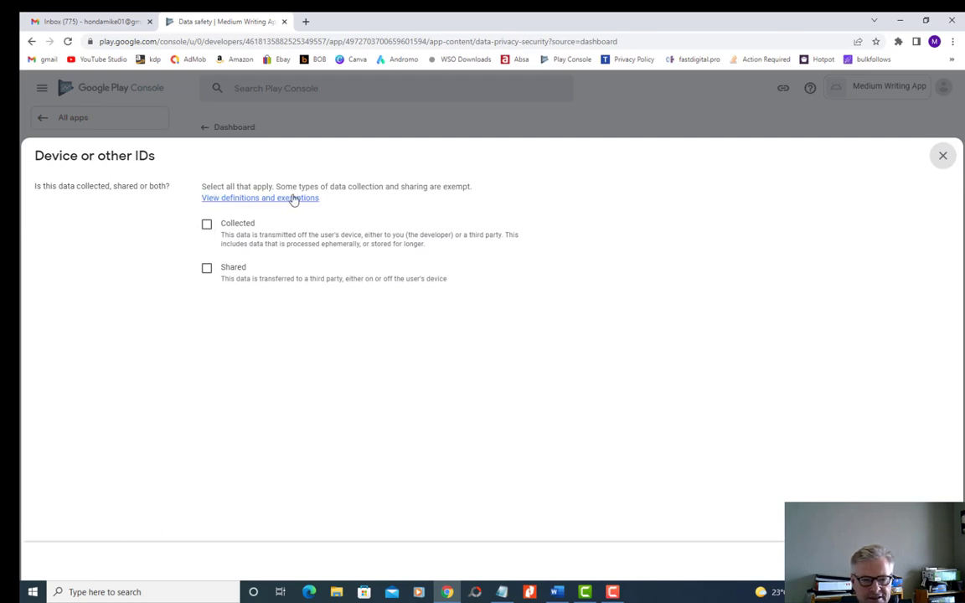
{"action": "left_click", "coordinate": [206, 223]}
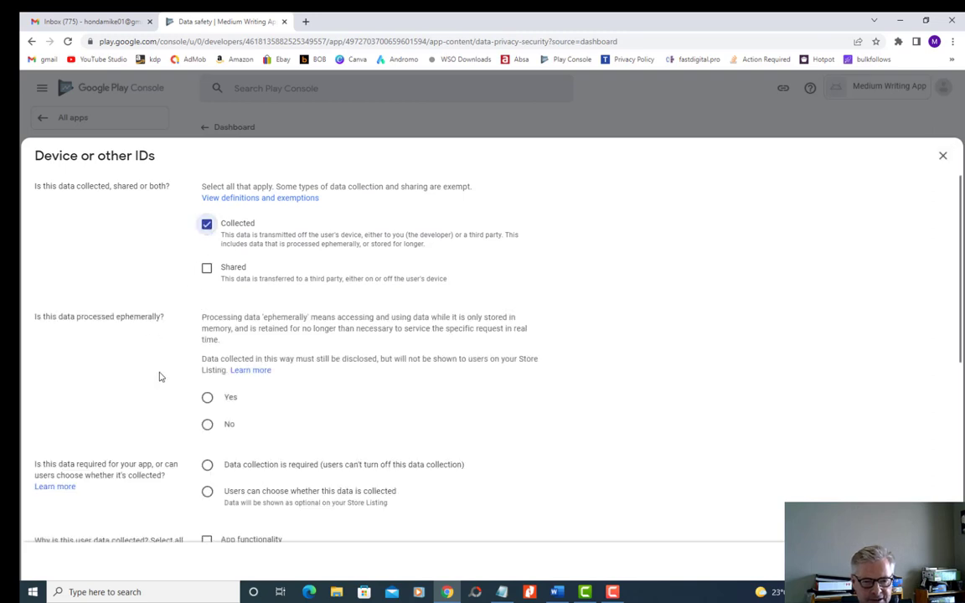
{"action": "scroll", "coordinate": [183, 390], "scroll_direction": "down", "scroll_amount": 3}
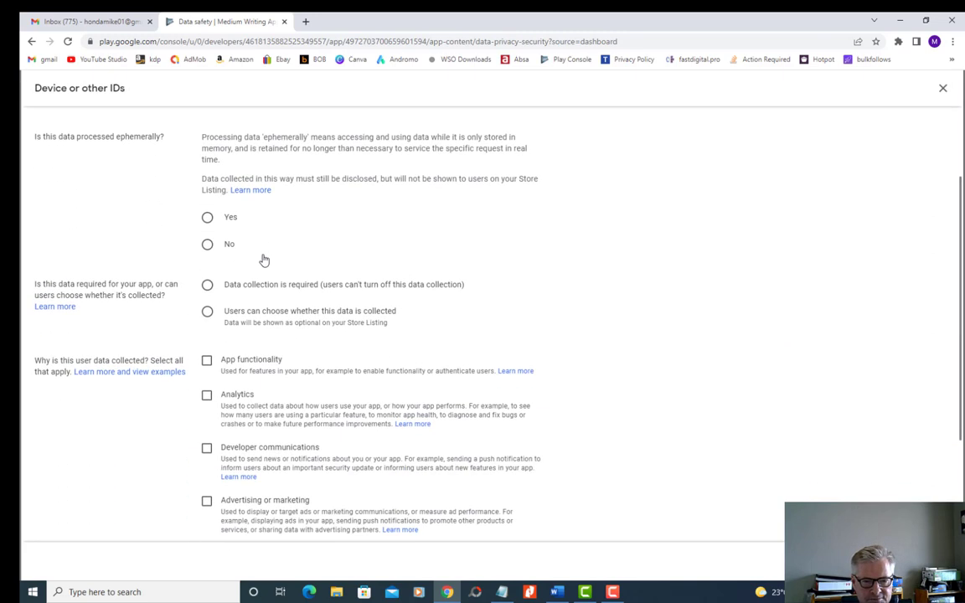
{"action": "scroll", "coordinate": [251, 259], "scroll_direction": "up", "scroll_amount": 3}
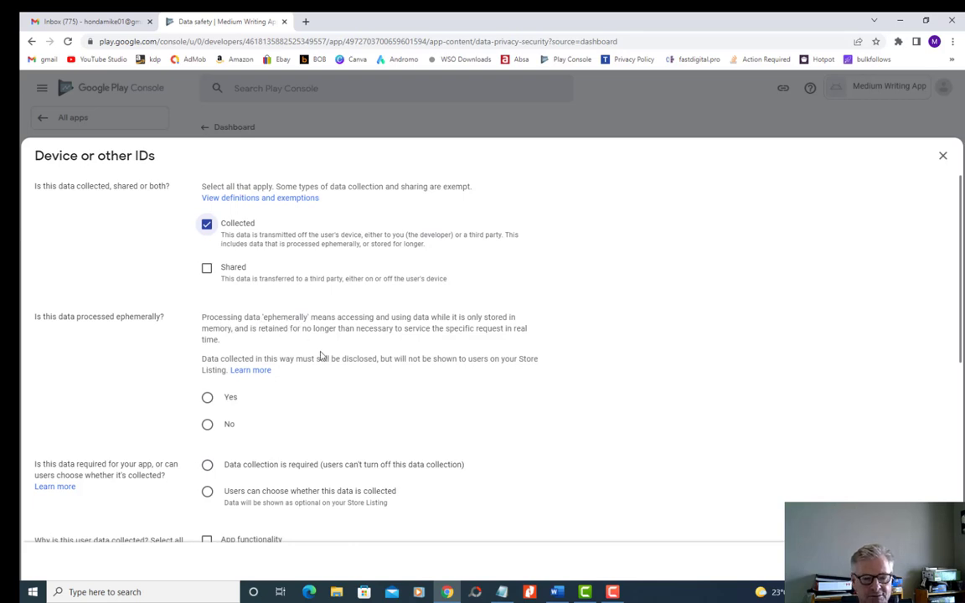
{"action": "left_click", "coordinate": [207, 397]}
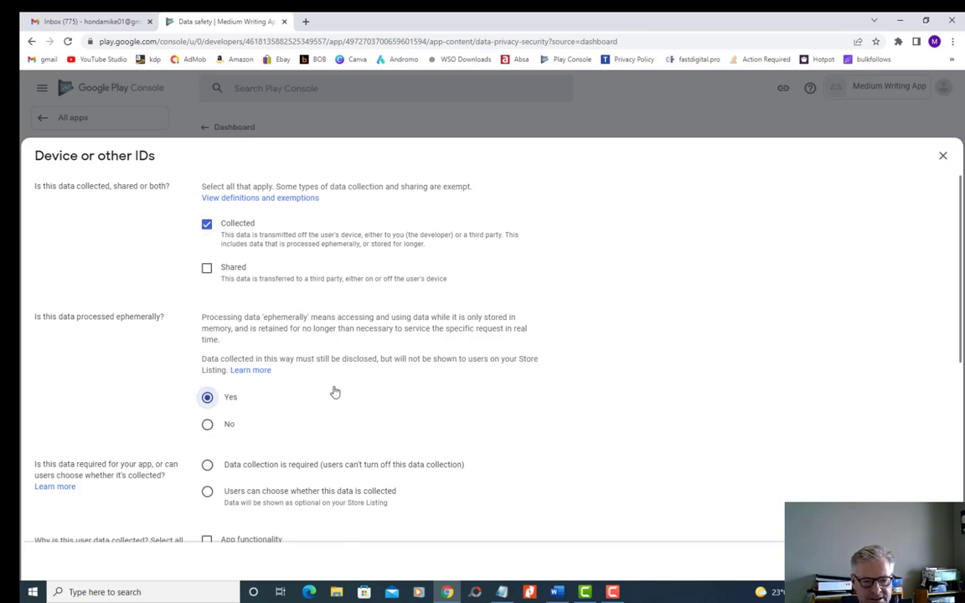
{"action": "scroll", "coordinate": [334, 392], "scroll_direction": "down", "scroll_amount": 2}
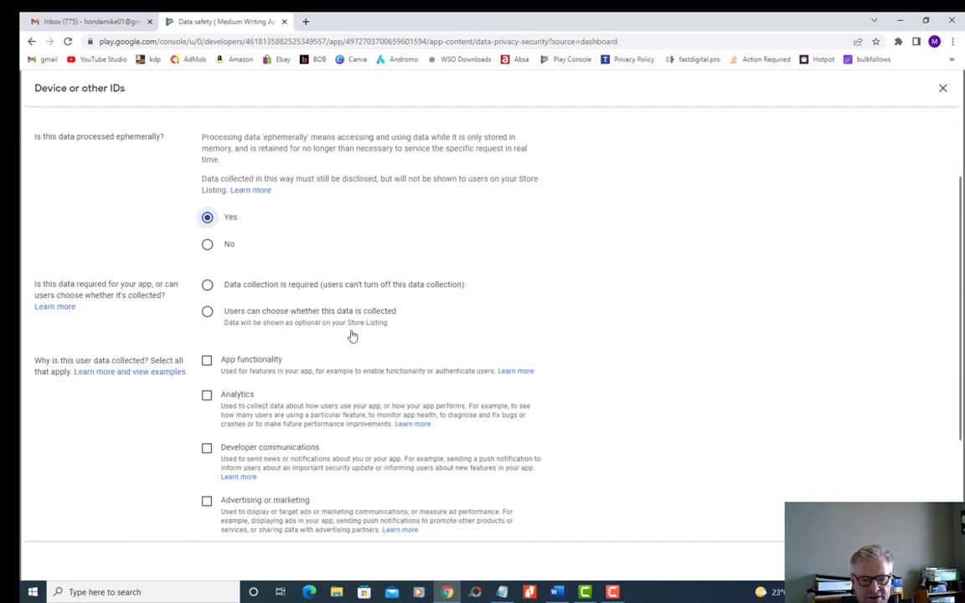
{"action": "left_click", "coordinate": [207, 310]}
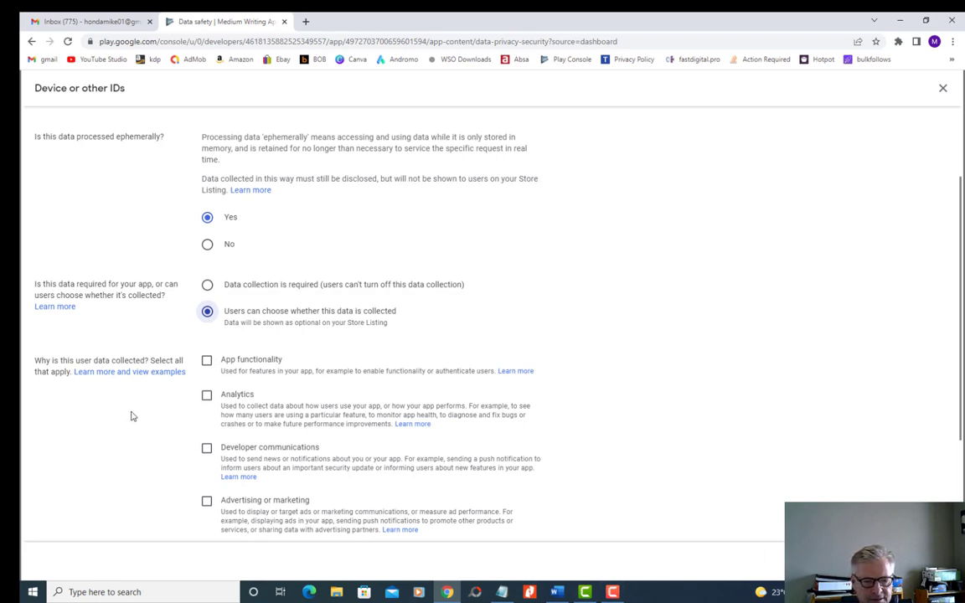
{"action": "left_click", "coordinate": [207, 360]}
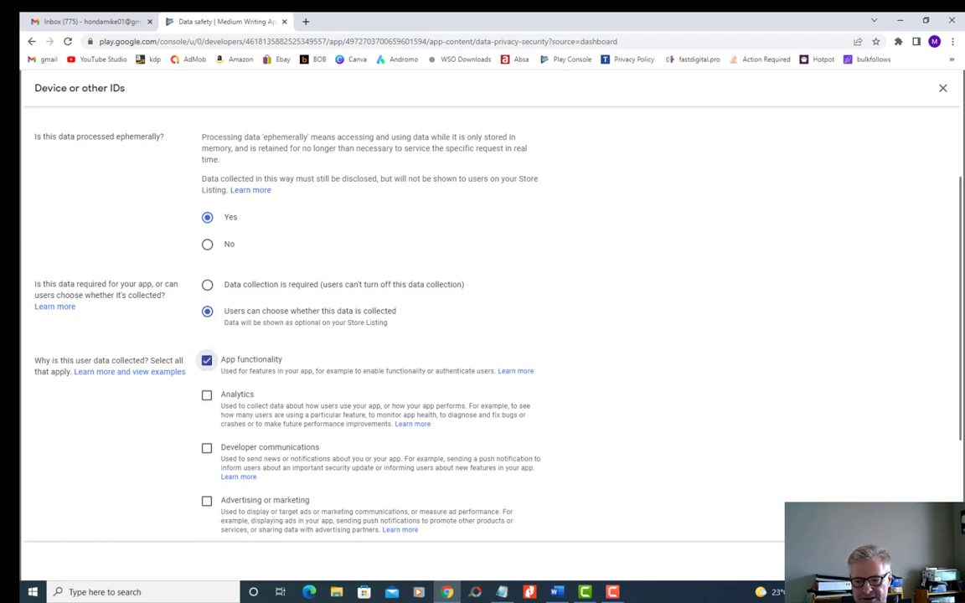
{"action": "left_click", "coordinate": [931, 561]}
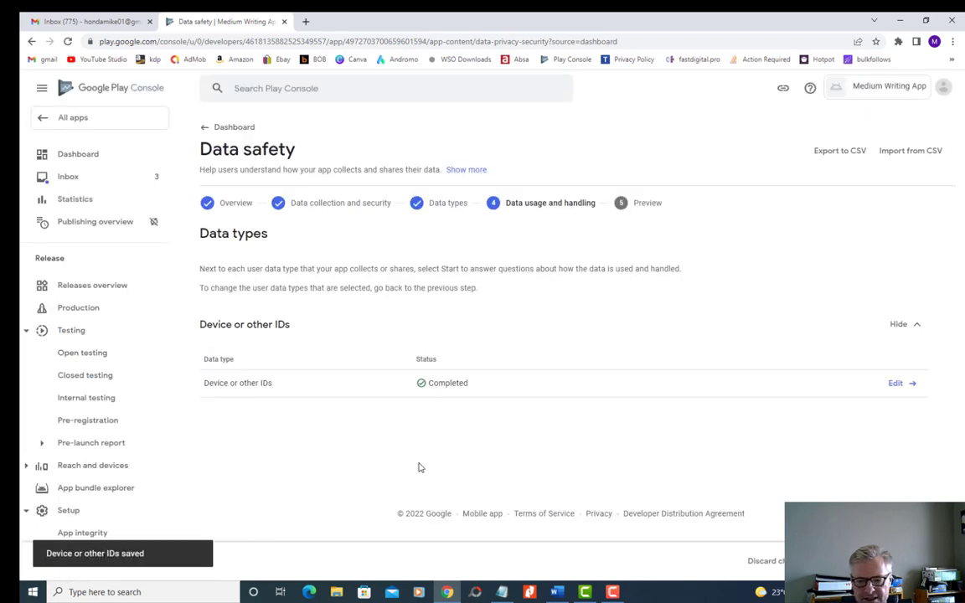
{"action": "left_click", "coordinate": [930, 561]}
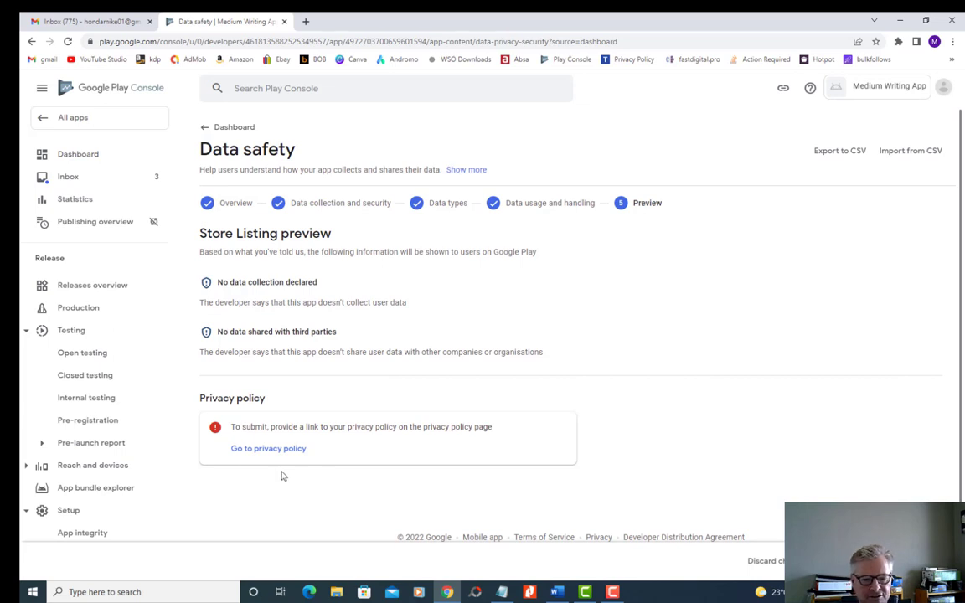
- Leave the Data safety form for the privacy policy page, discarding changes, and copy the TermsFeed link from the Notepad document
{"action": "left_click", "coordinate": [263, 450]}
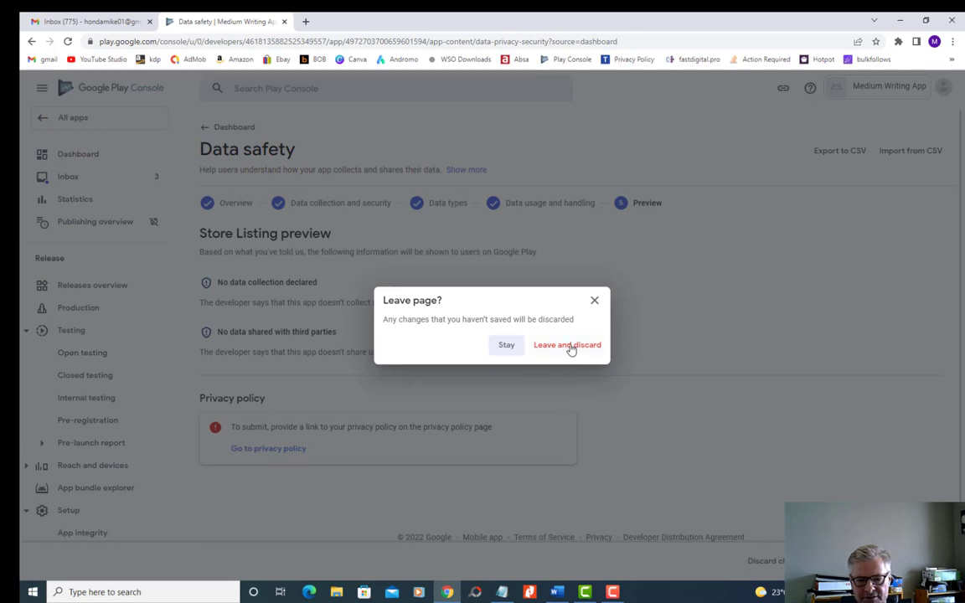
{"action": "left_click", "coordinate": [568, 346]}
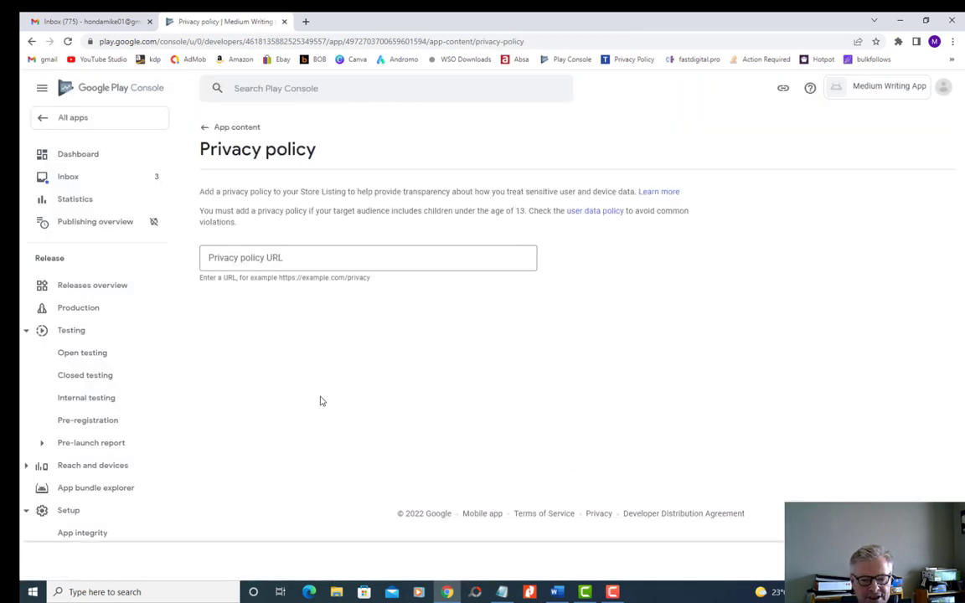
{"action": "key", "text": "alt+Tab"}
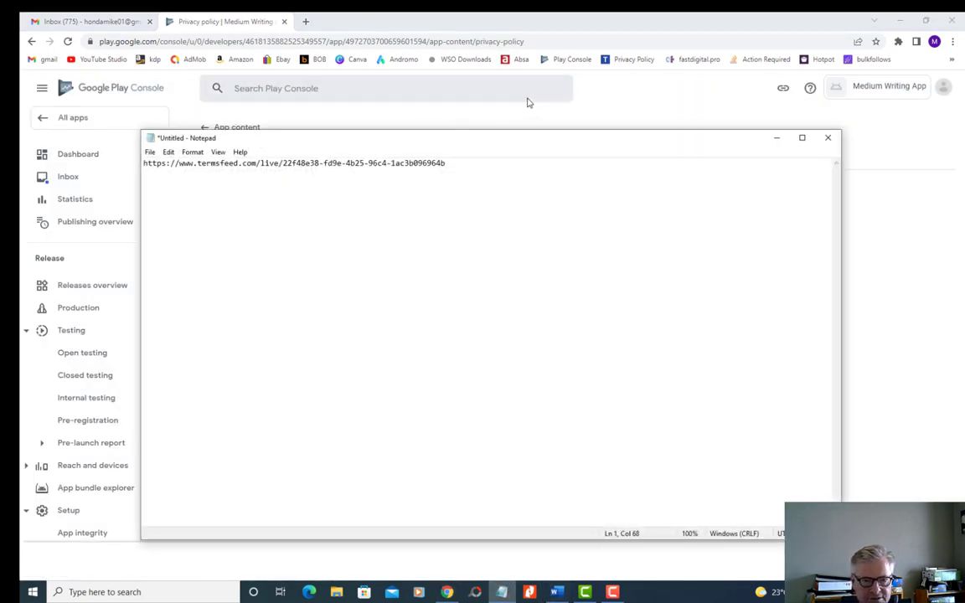
{"action": "left_click_drag", "start_coordinate": [466, 167], "coordinate": [123, 173]}
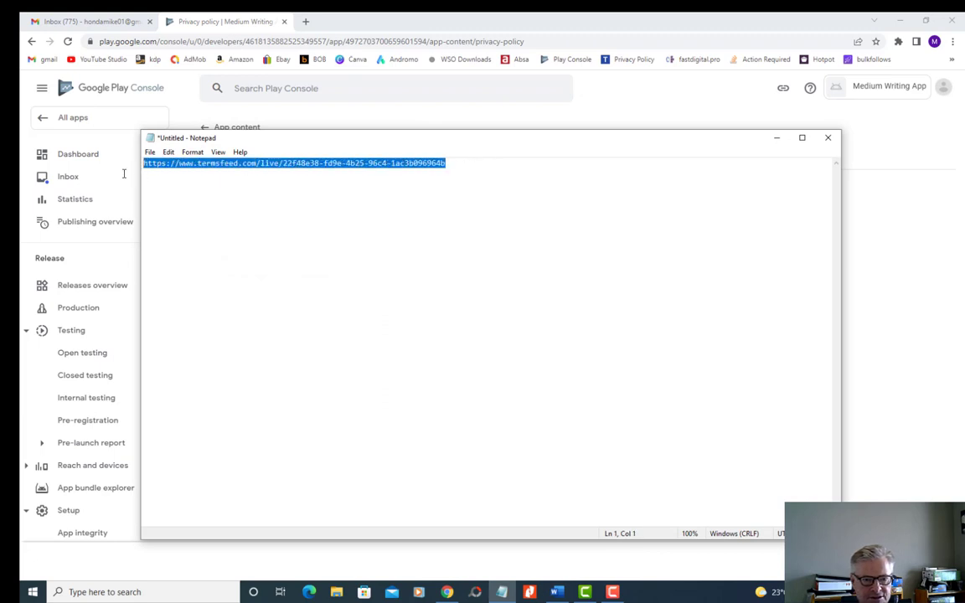
{"action": "right_click", "coordinate": [215, 165]}
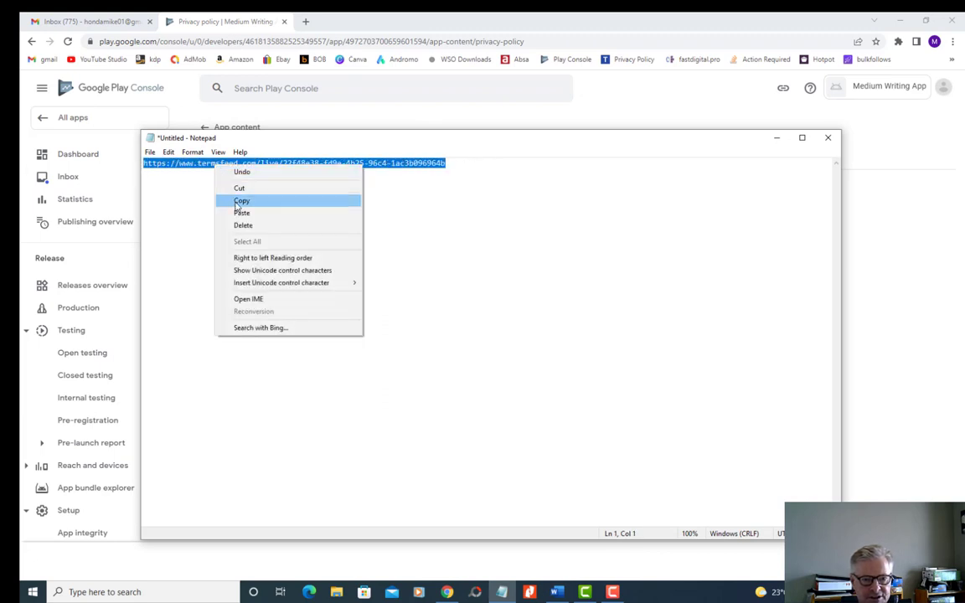
{"action": "left_click", "coordinate": [234, 197]}
{"action": "left_click", "coordinate": [776, 139]}
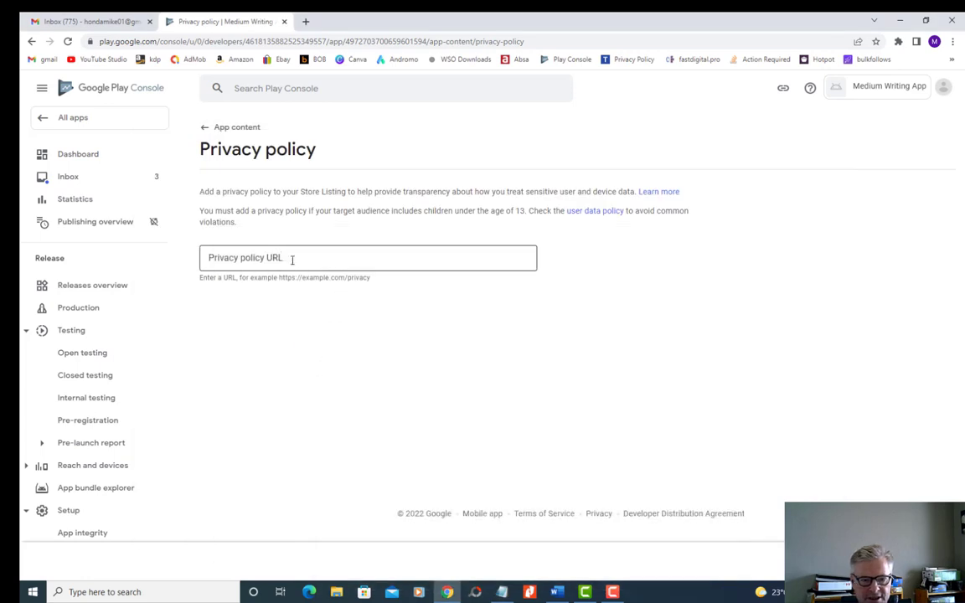
- Paste the copied TermsFeed link as the Privacy policy URL and save it
{"action": "right_click", "coordinate": [279, 257]}
{"action": "left_click", "coordinate": [305, 342]}
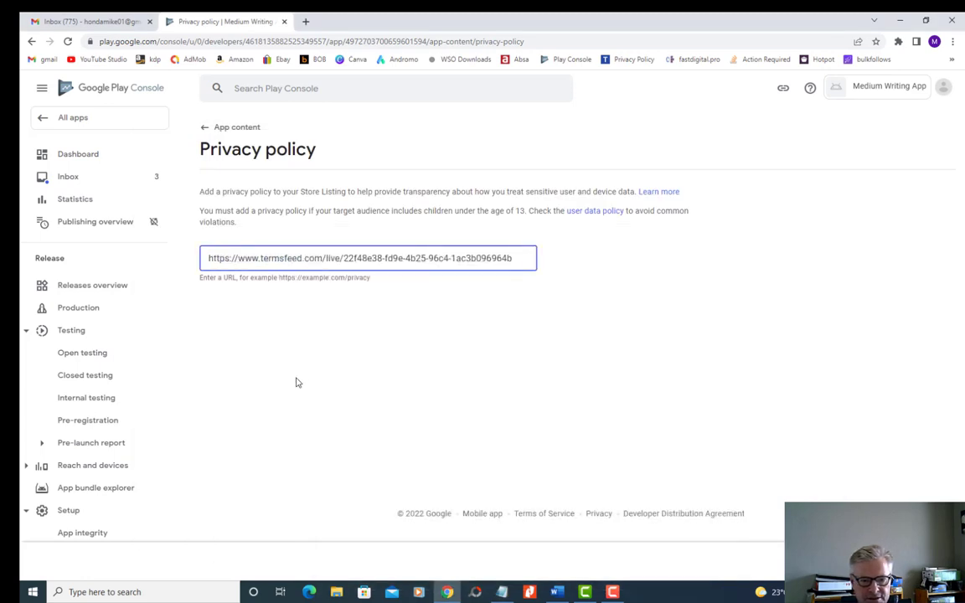
{"action": "left_click", "coordinate": [928, 561]}
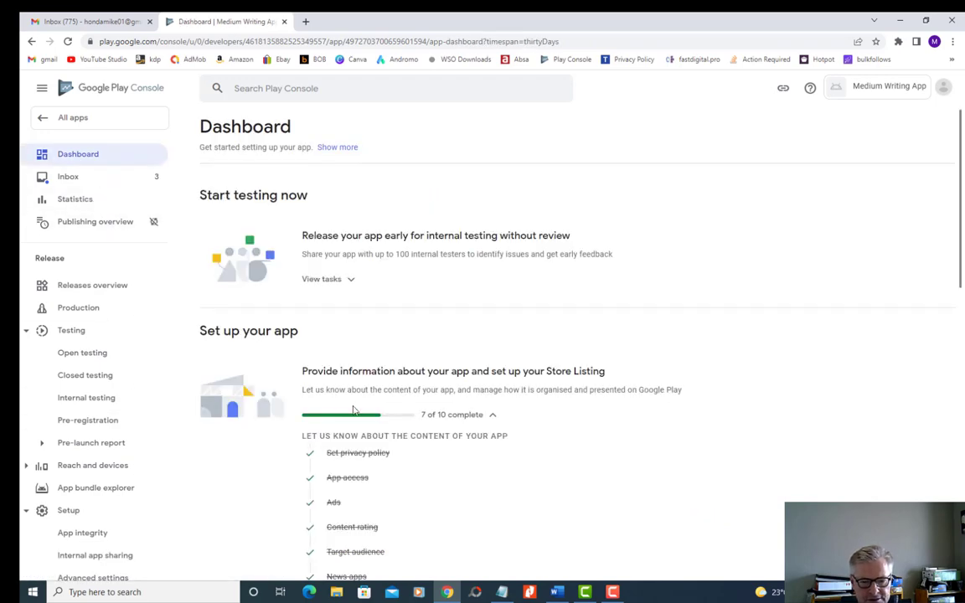
- Reopen the Data safety task, answer Yes to data collection or sharing, encryption in transit, and deletion requests, and continue to the data types
{"action": "scroll", "coordinate": [353, 410], "scroll_direction": "down", "scroll_amount": 3}
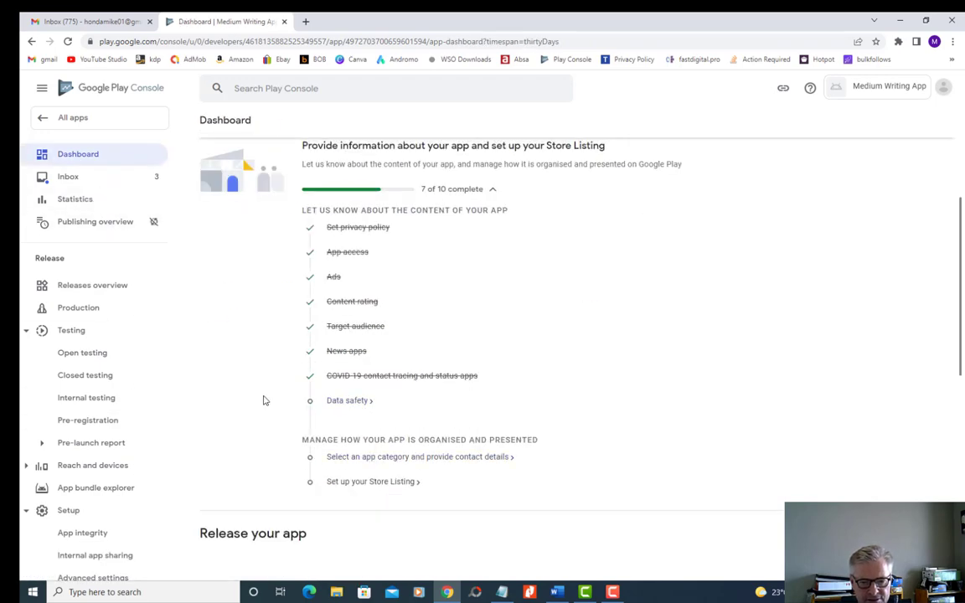
{"action": "left_click", "coordinate": [346, 400]}
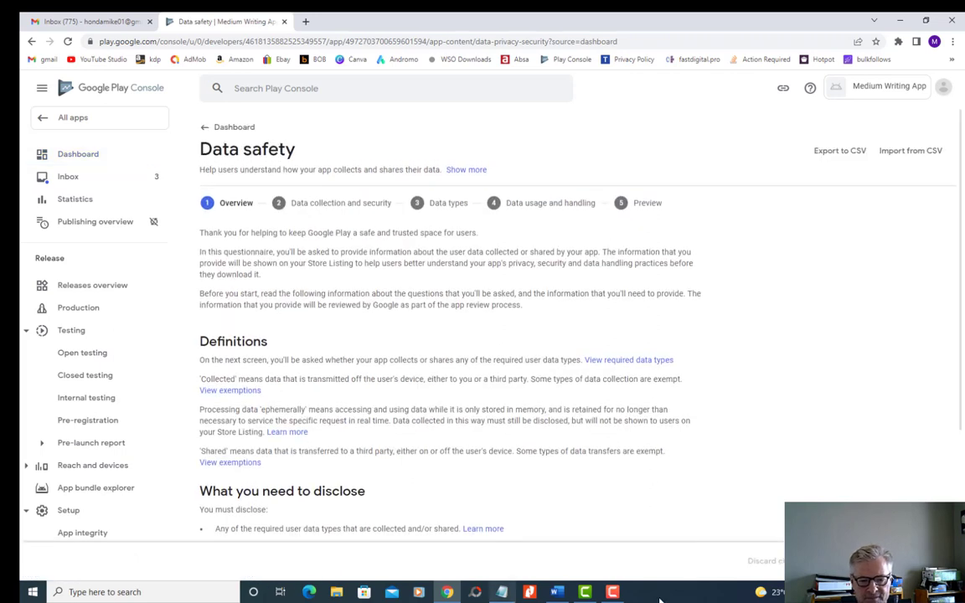
{"action": "left_click", "coordinate": [931, 561]}
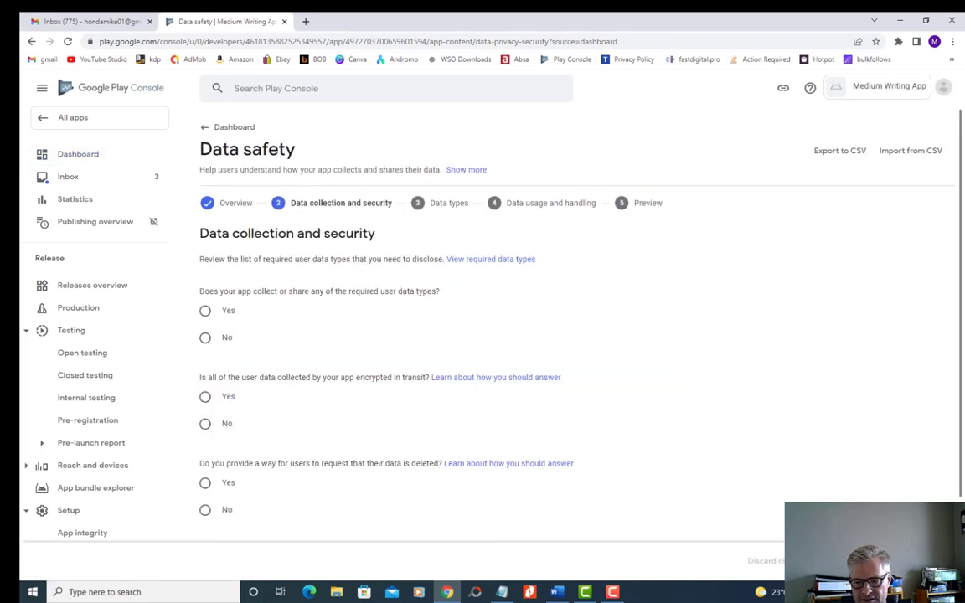
{"action": "left_click", "coordinate": [205, 311]}
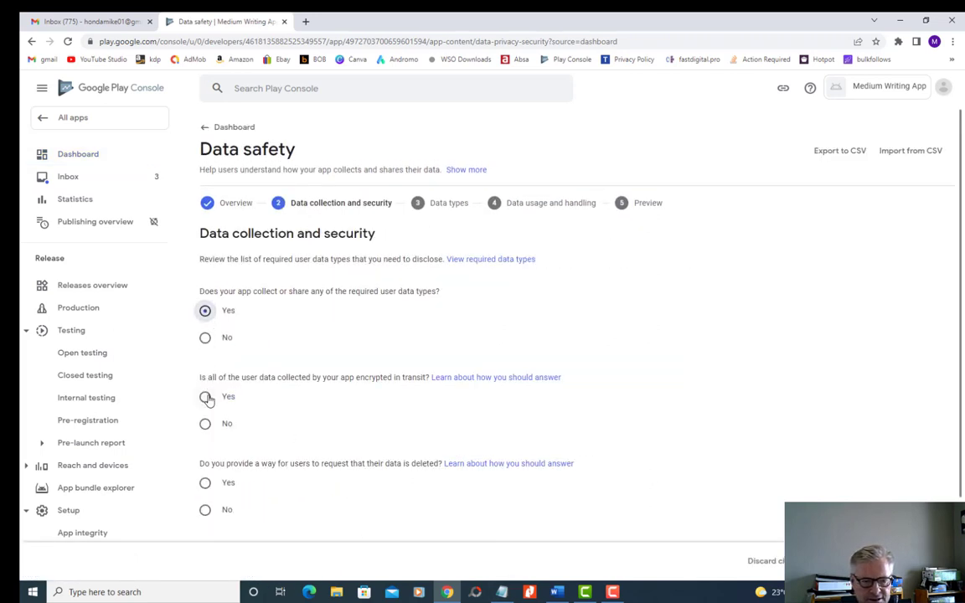
{"action": "left_click", "coordinate": [204, 482]}
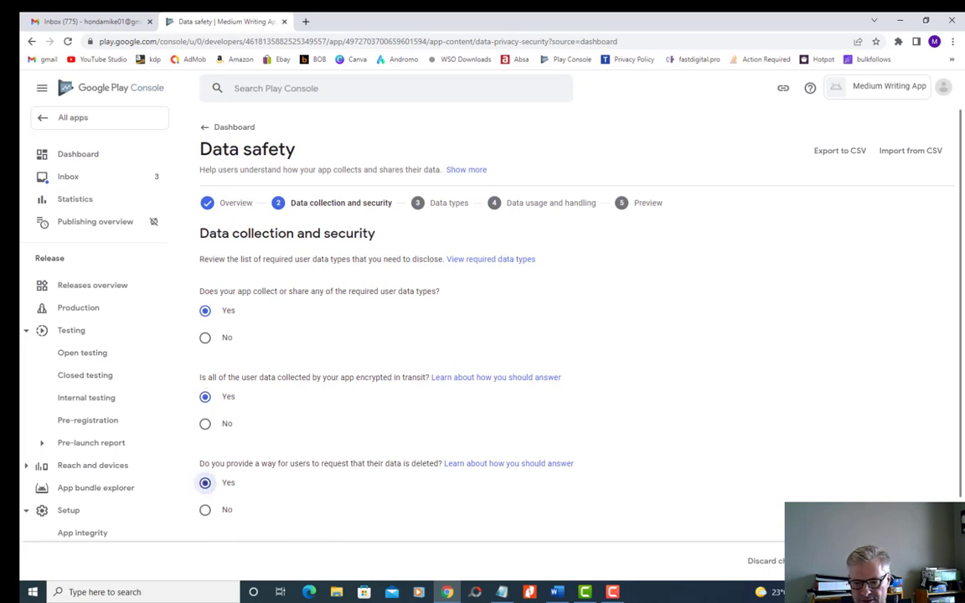
{"action": "left_click", "coordinate": [931, 561]}
- Select Device or other IDs again as the only data type and continue to data usage and handling
{"action": "scroll", "coordinate": [411, 437], "scroll_direction": "down", "scroll_amount": 10}
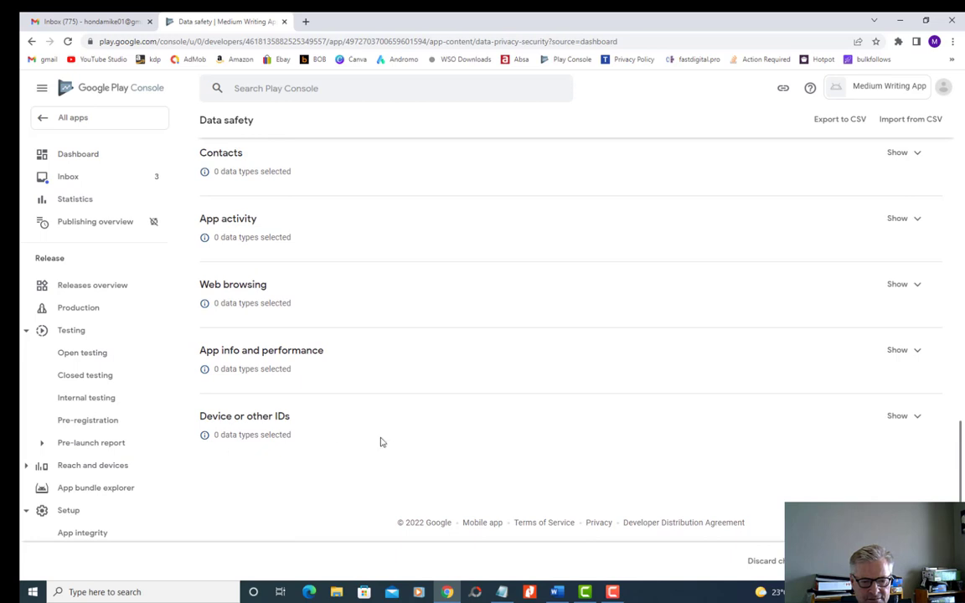
{"action": "left_click", "coordinate": [902, 417]}
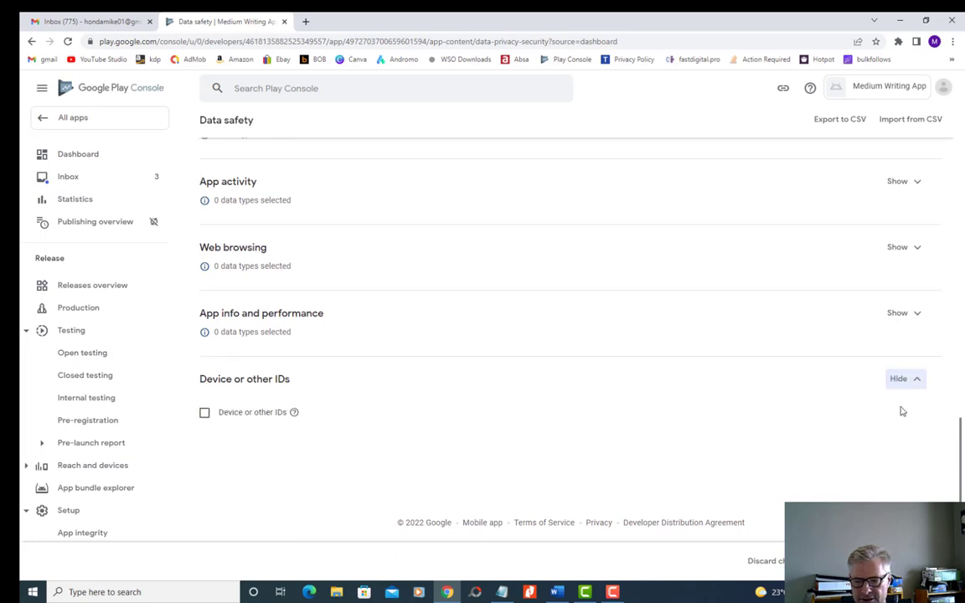
{"action": "left_click", "coordinate": [204, 412]}
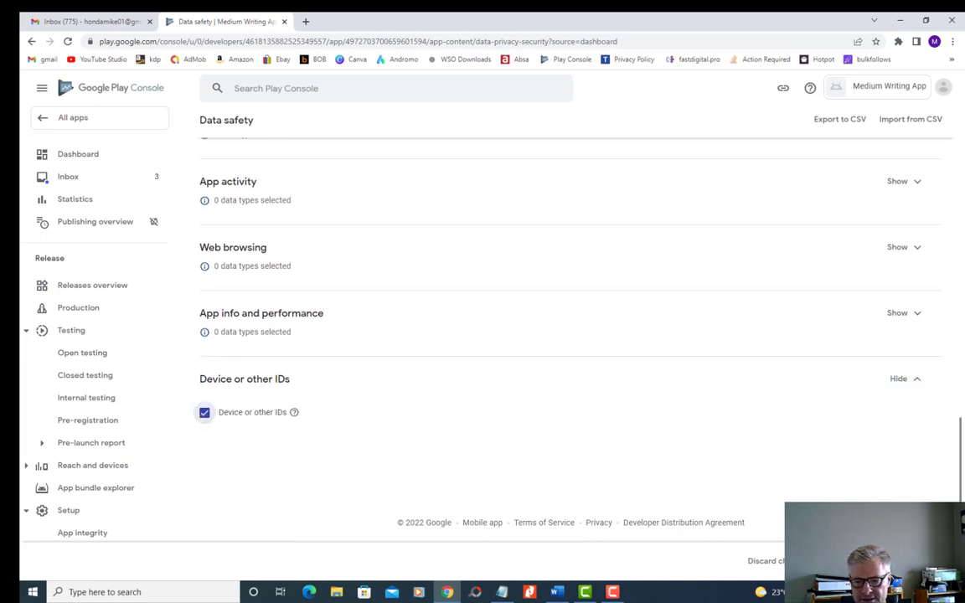
{"action": "left_click", "coordinate": [925, 561]}
- Set the Device or other IDs answers to Collected, ephemeral processing Yes, users can choose collection, and App functionality, and save them
{"action": "left_click", "coordinate": [896, 384]}
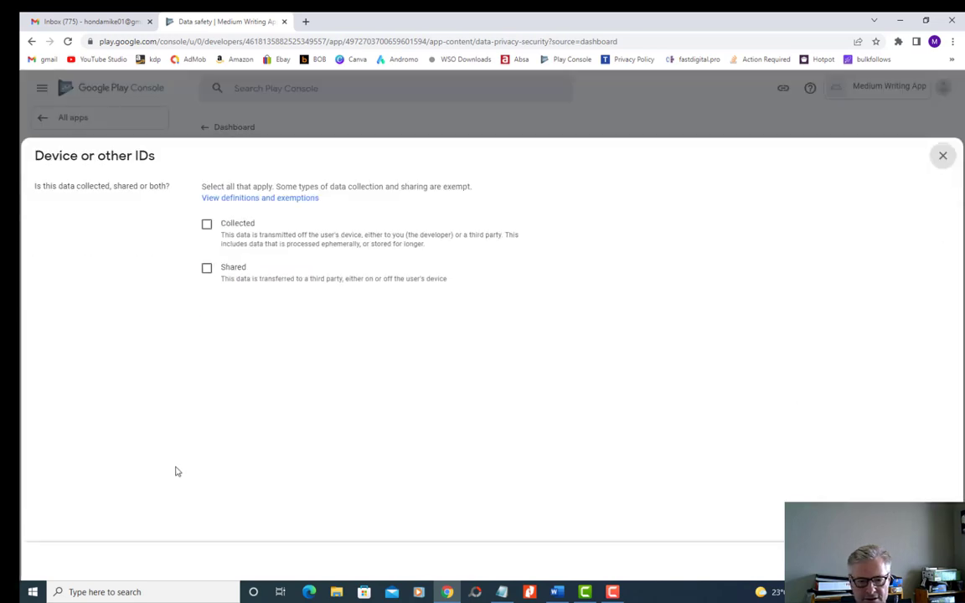
{"action": "left_click", "coordinate": [207, 226]}
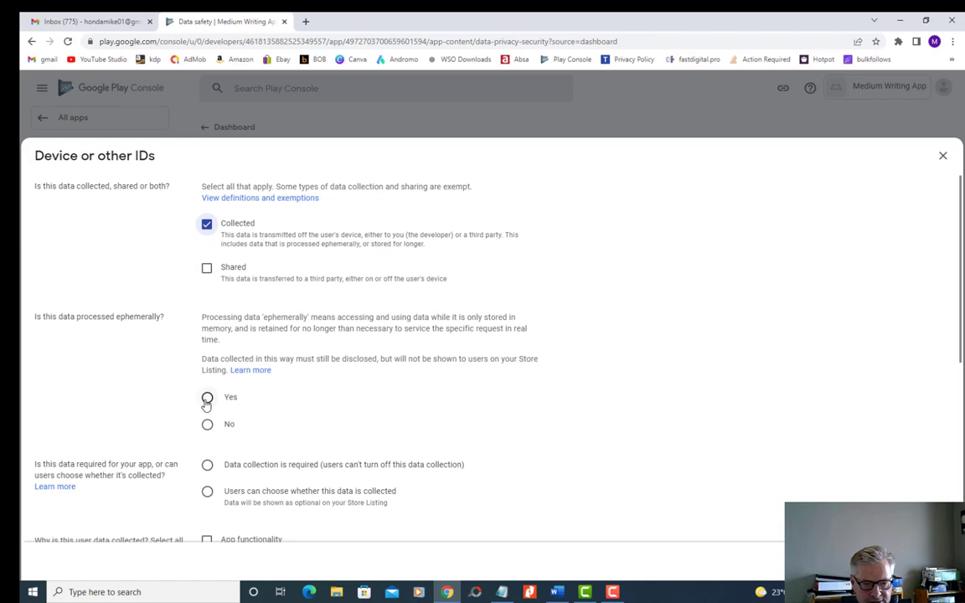
{"action": "left_click", "coordinate": [306, 406]}
{"action": "scroll", "coordinate": [305, 402], "scroll_direction": "down", "scroll_amount": 2}
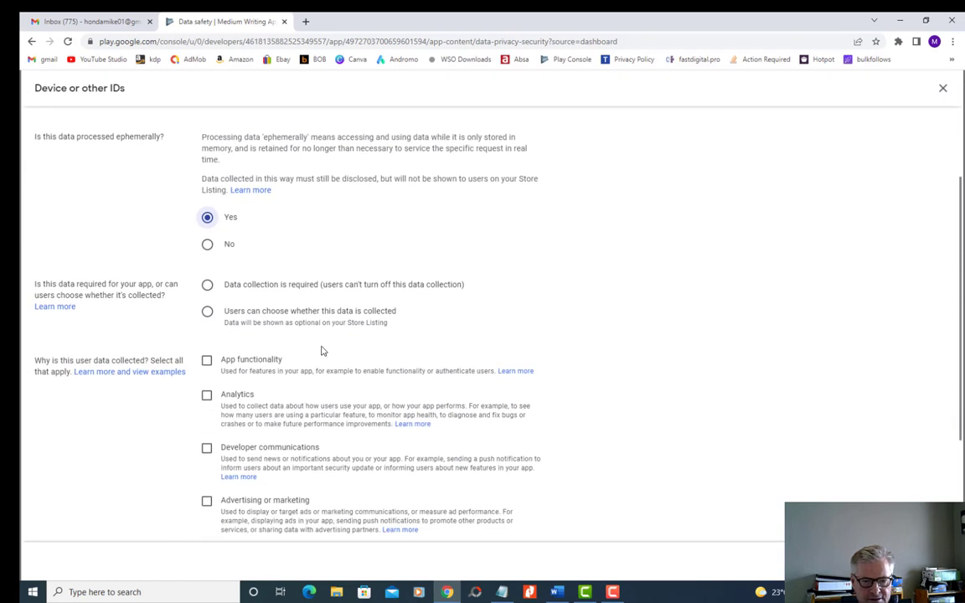
{"action": "left_click", "coordinate": [207, 312]}
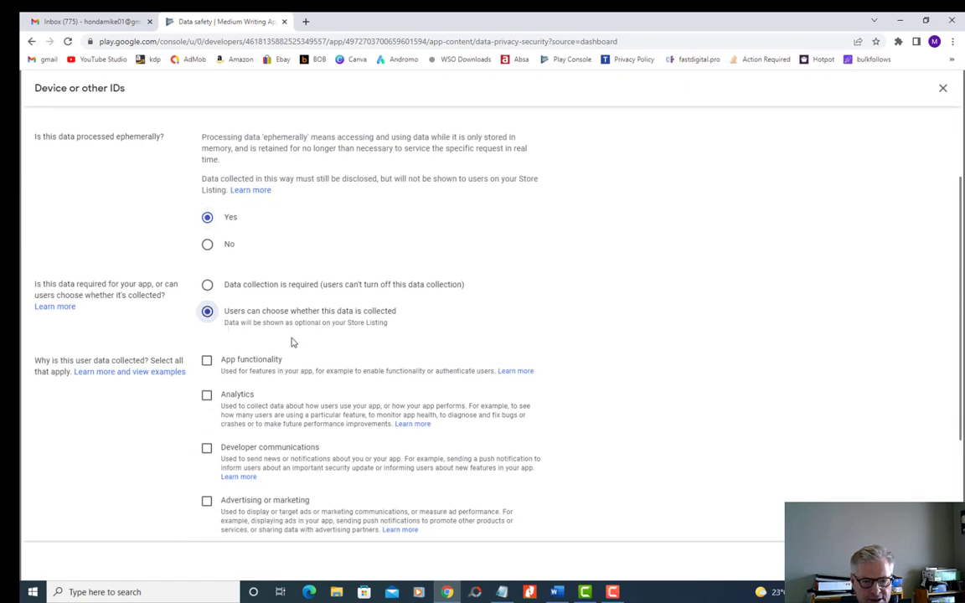
{"action": "left_click", "coordinate": [207, 361]}
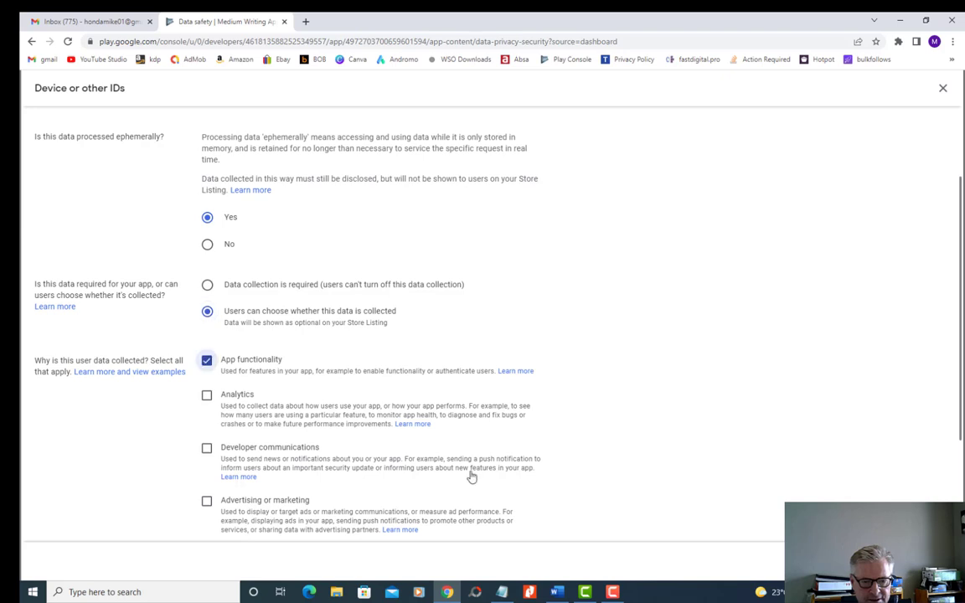
{"action": "left_click", "coordinate": [924, 561]}
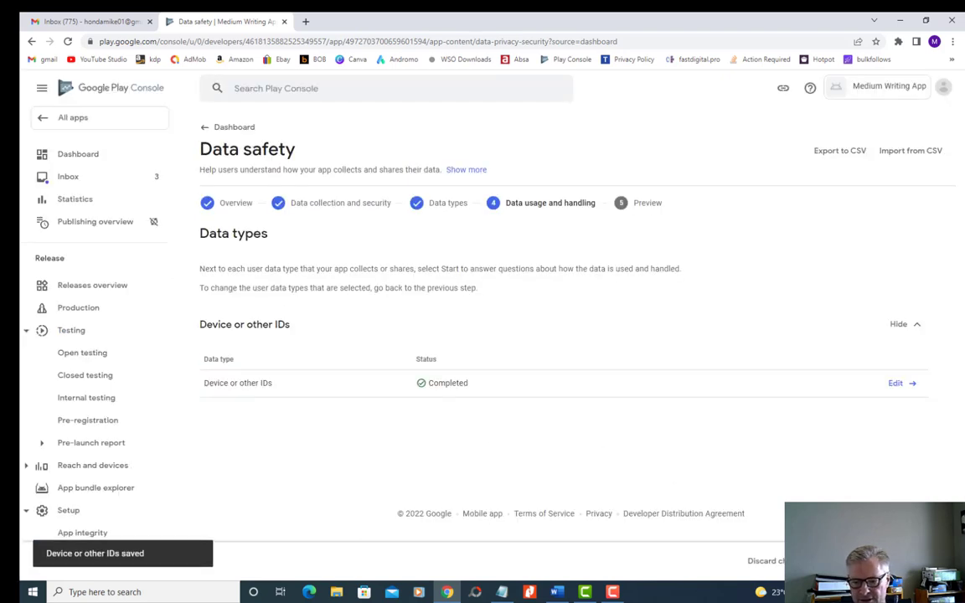
- Continue to the Store Listing preview, submit the Data safety questionnaire, and return to the app's Dashboard
{"action": "left_click", "coordinate": [924, 561]}
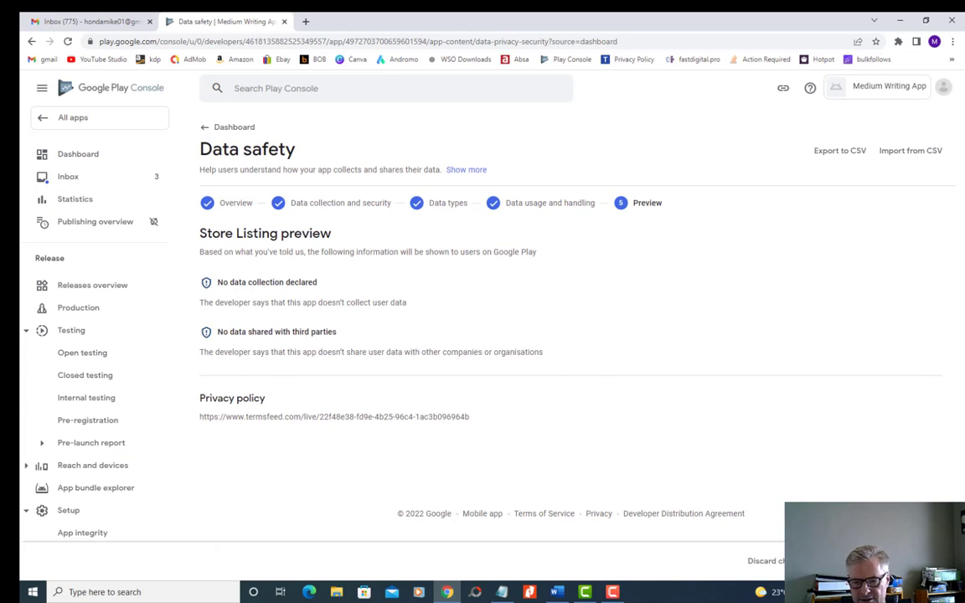
{"action": "left_click", "coordinate": [924, 561]}
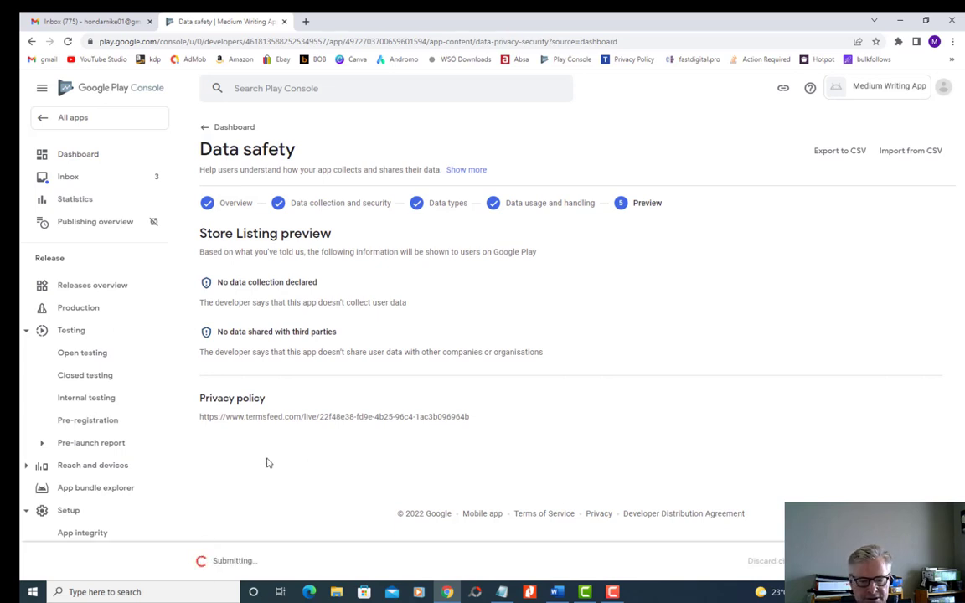
{"action": "left_click", "coordinate": [71, 156]}
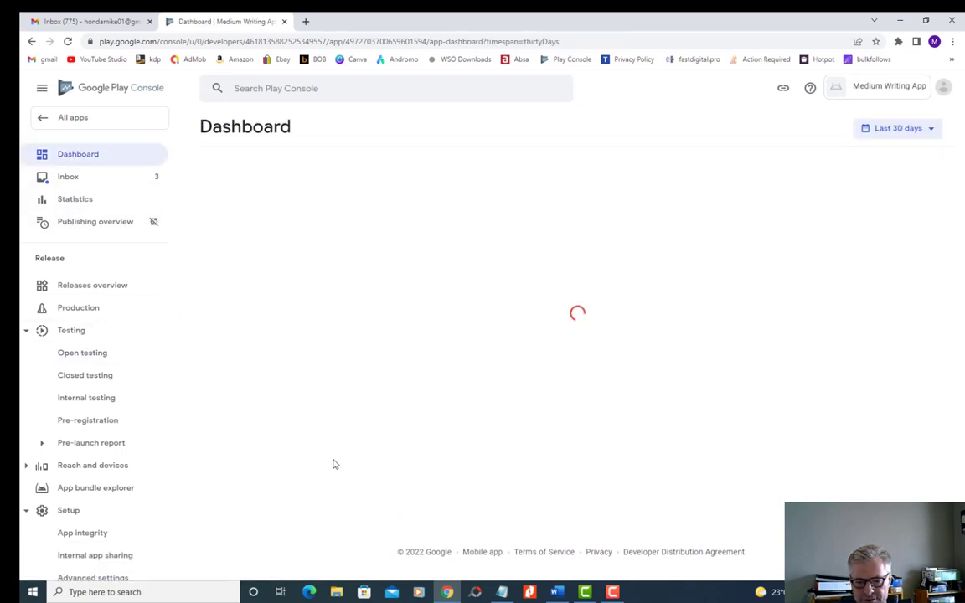
- Open the task for the app category and contact details, and set the app's category to Business
{"action": "scroll", "coordinate": [339, 452], "scroll_direction": "down", "scroll_amount": 3}
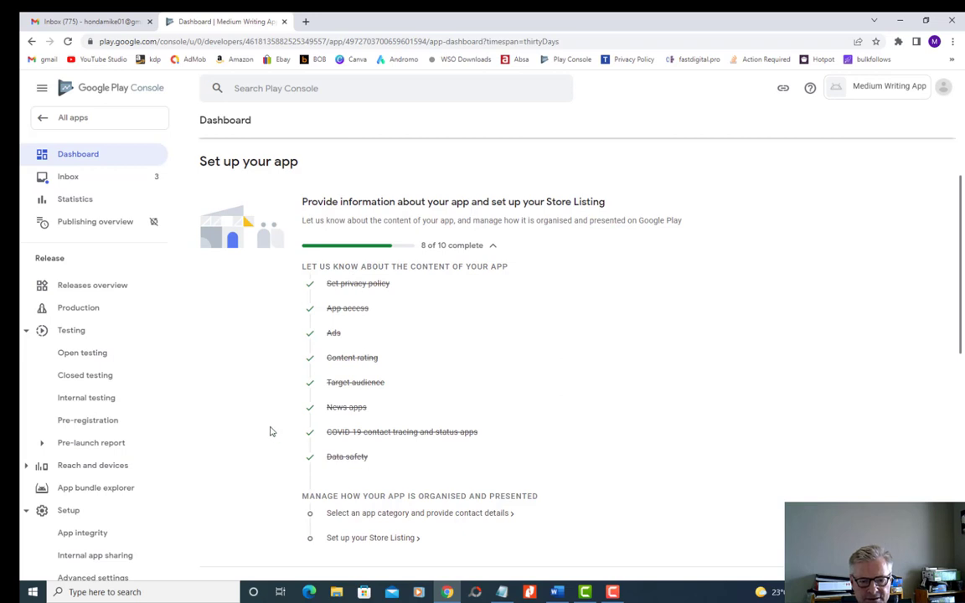
{"action": "scroll", "coordinate": [252, 427], "scroll_direction": "down", "scroll_amount": 1}
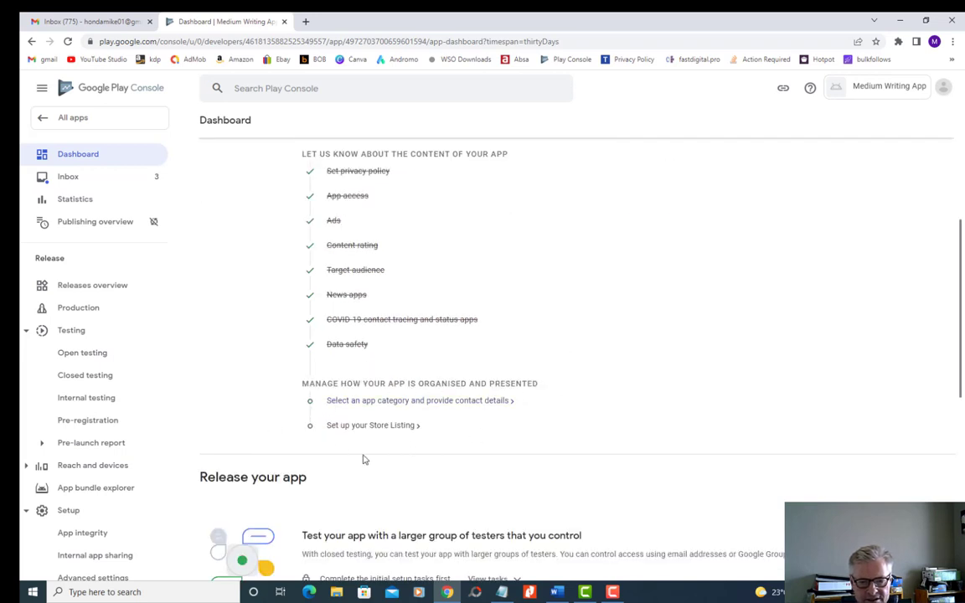
{"action": "left_click", "coordinate": [420, 401]}
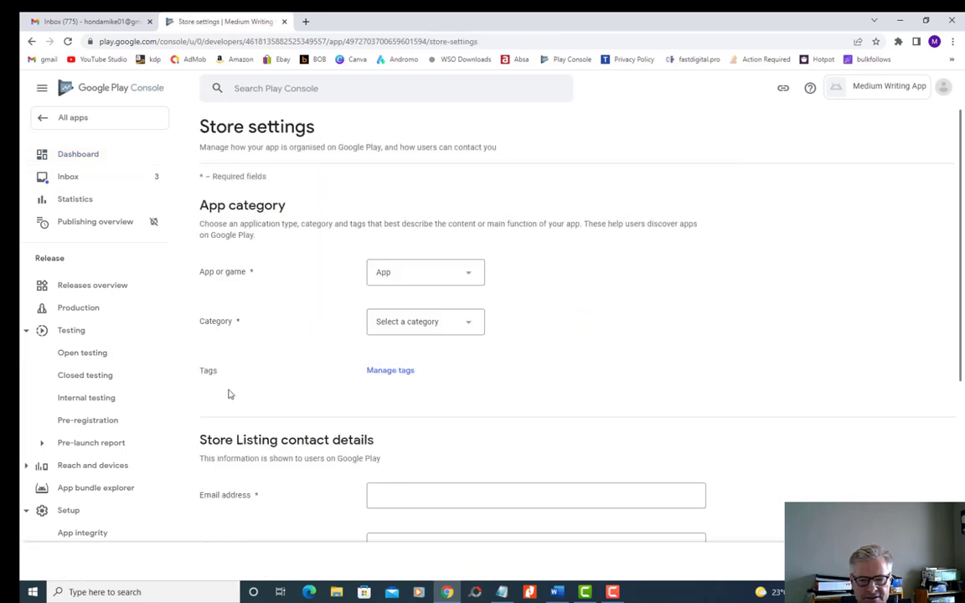
{"action": "left_click", "coordinate": [466, 322]}
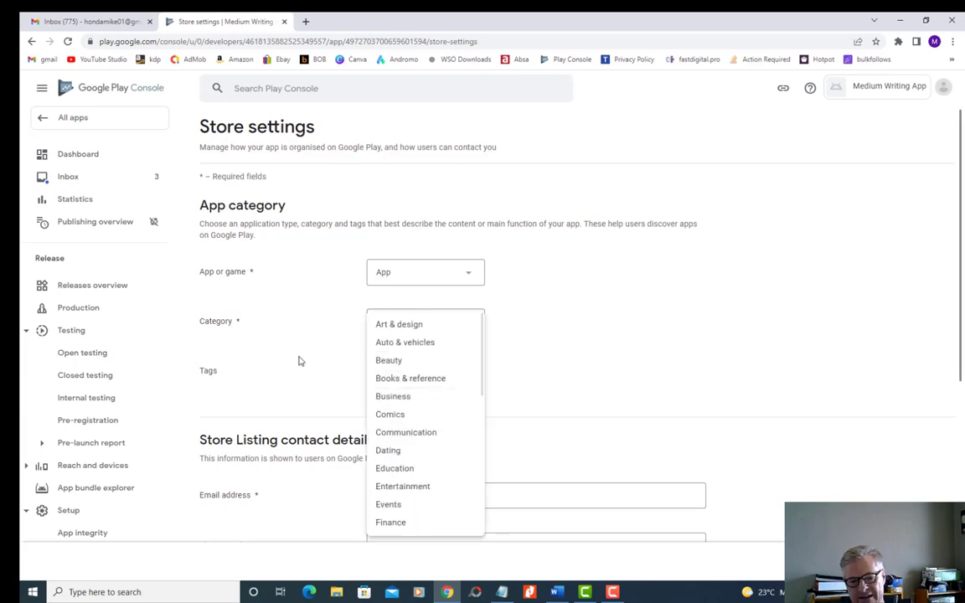
{"action": "left_click", "coordinate": [393, 396]}
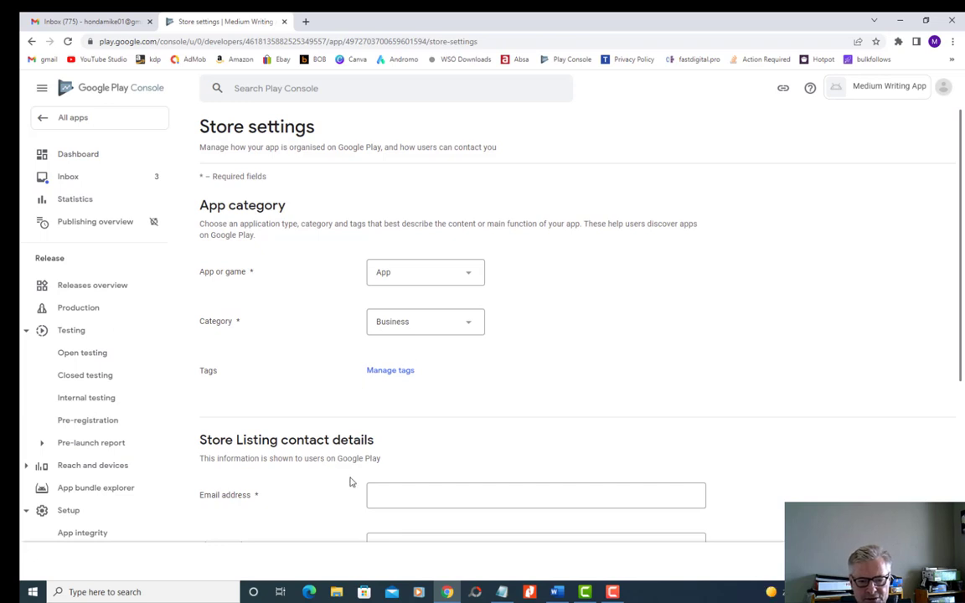
- Enter the contact email address in the Store Listing contact details and save the store settings
{"action": "scroll", "coordinate": [351, 481], "scroll_direction": "down", "scroll_amount": 2}
{"action": "scroll", "coordinate": [327, 381], "scroll_direction": "up", "scroll_amount": 1}
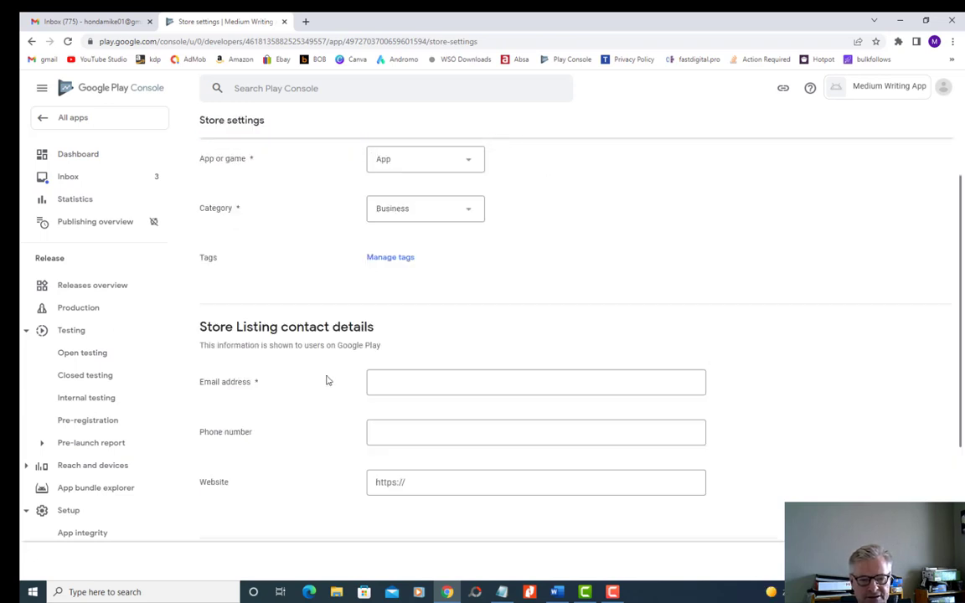
{"action": "left_click", "coordinate": [397, 380]}
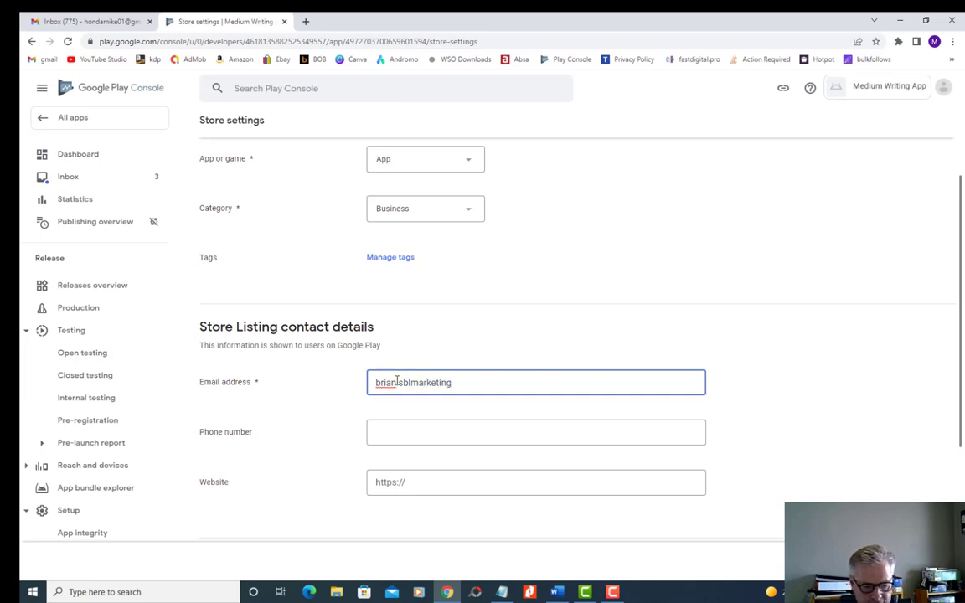
{"action": "type", "text": "gmail.com"}
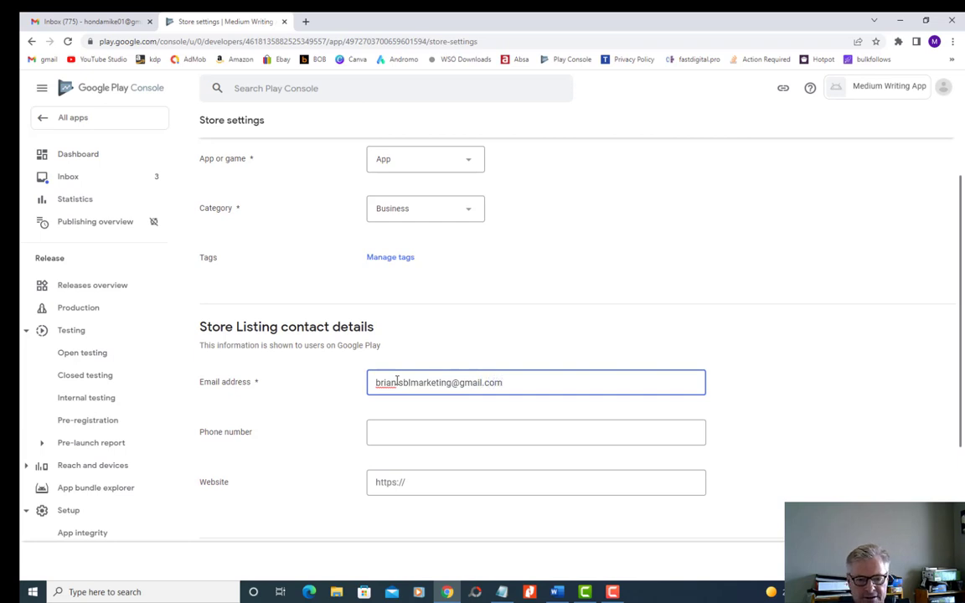
{"action": "scroll", "coordinate": [373, 487], "scroll_direction": "down", "scroll_amount": 1}
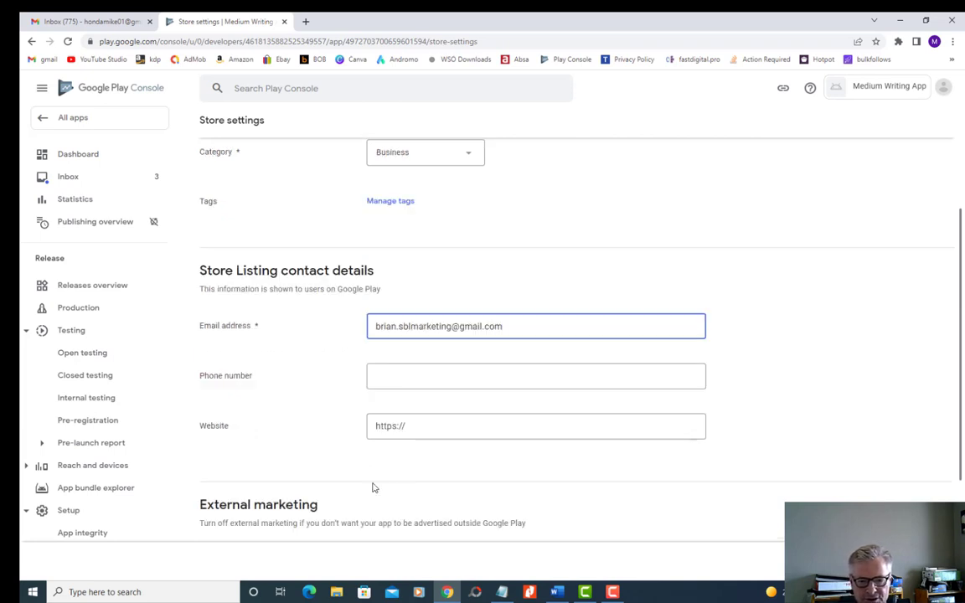
{"action": "left_click", "coordinate": [923, 561]}
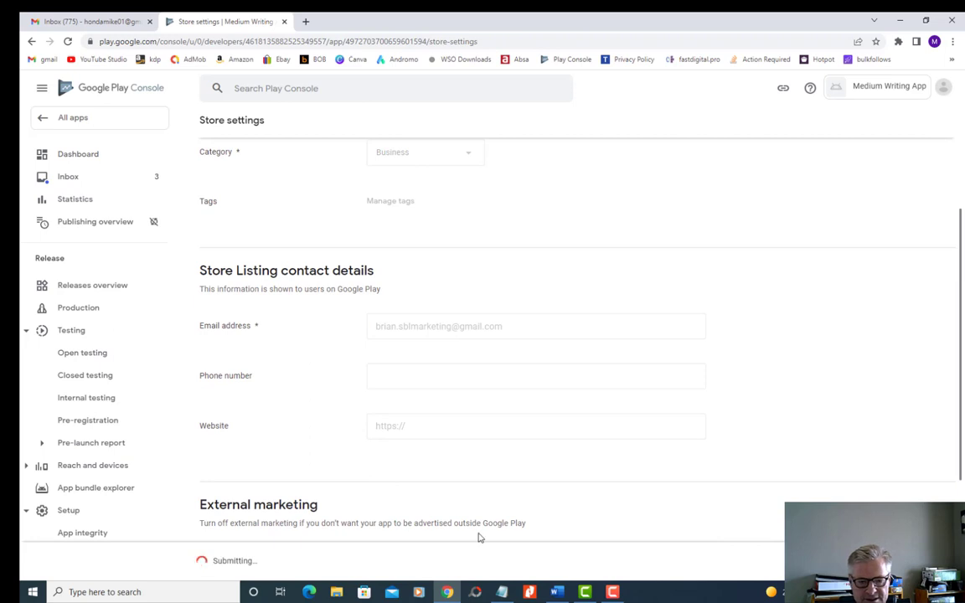
- Return to the Dashboard and open the remaining task, Set up your Store Listing
{"action": "left_click", "coordinate": [67, 154]}
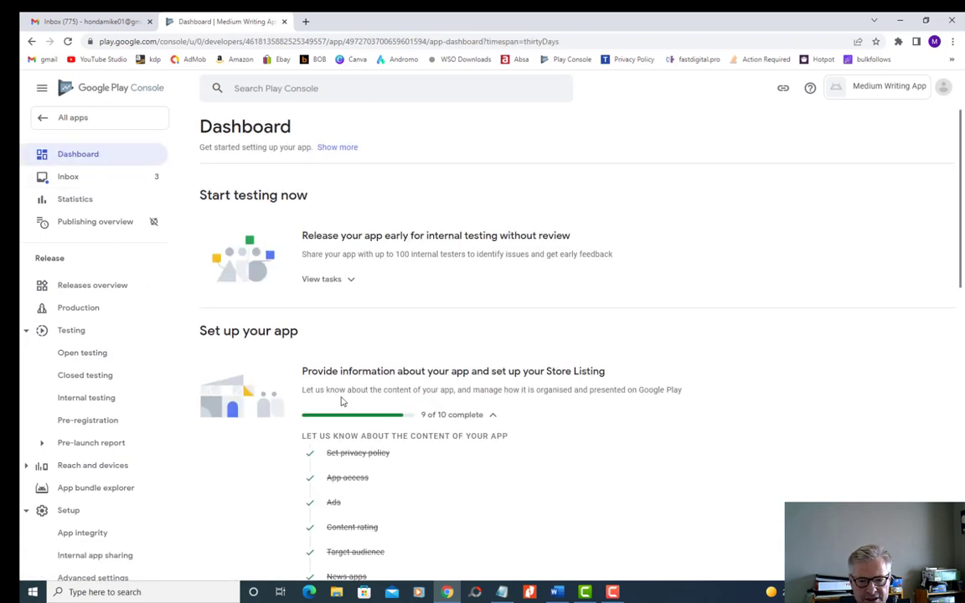
{"action": "scroll", "coordinate": [340, 401], "scroll_direction": "down", "scroll_amount": 3}
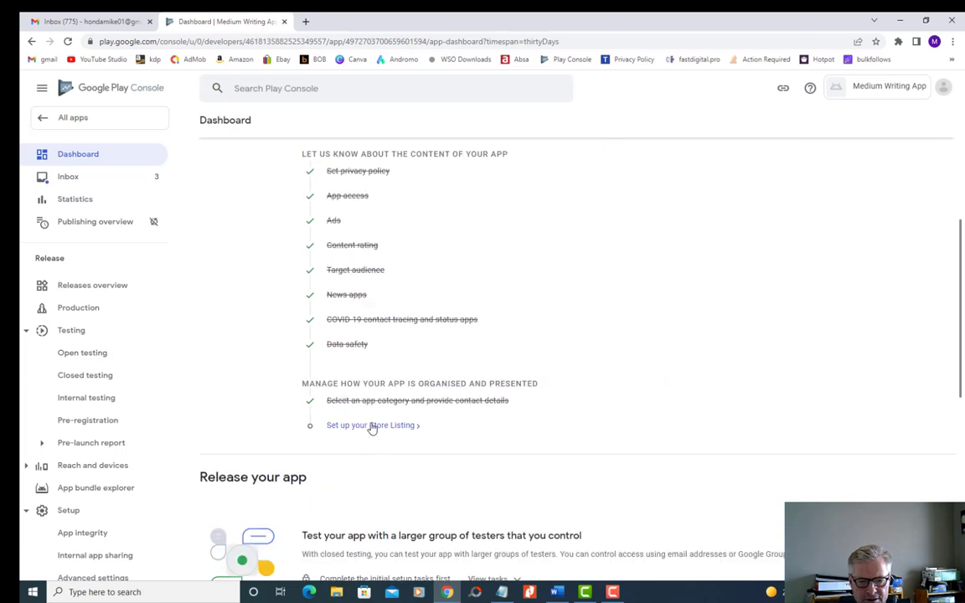
{"action": "left_click", "coordinate": [372, 426]}
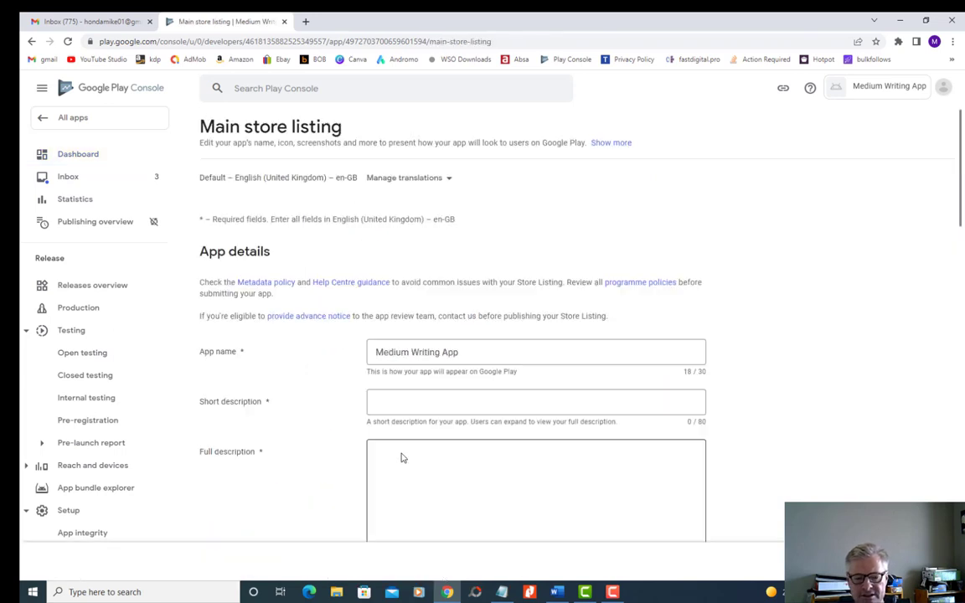
{"action": "scroll", "coordinate": [339, 387], "scroll_direction": "down", "scroll_amount": 1}
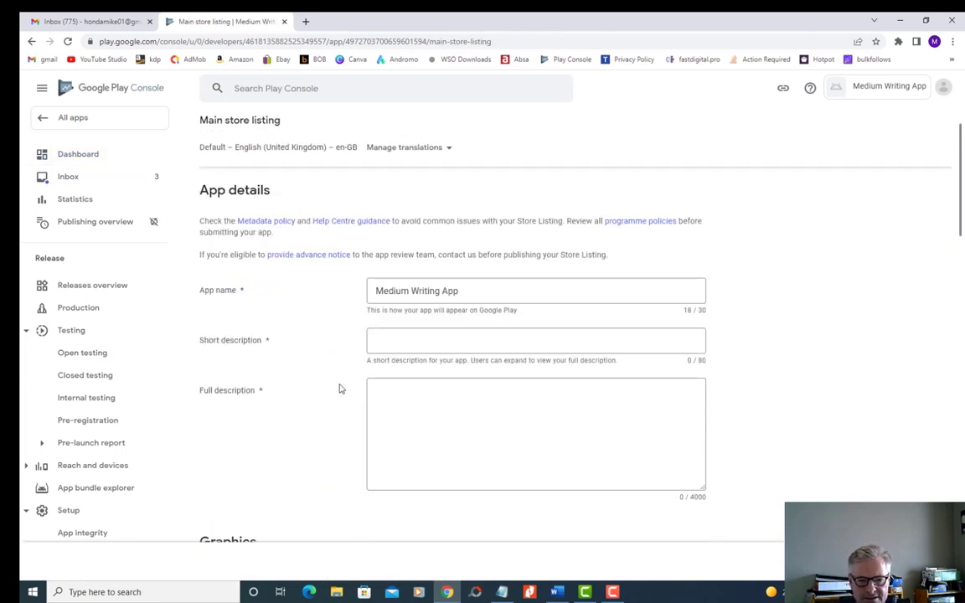
- Switch to the Word document and copy its heading, "How to write a story on Medium that people want to read?"
{"action": "left_click", "coordinate": [399, 340]}
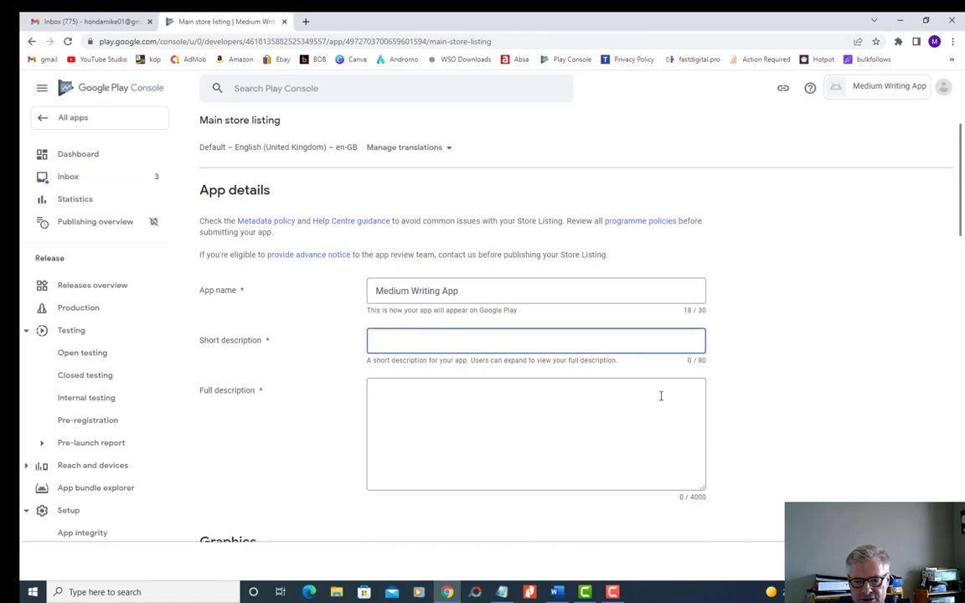
{"action": "left_click", "coordinate": [554, 591]}
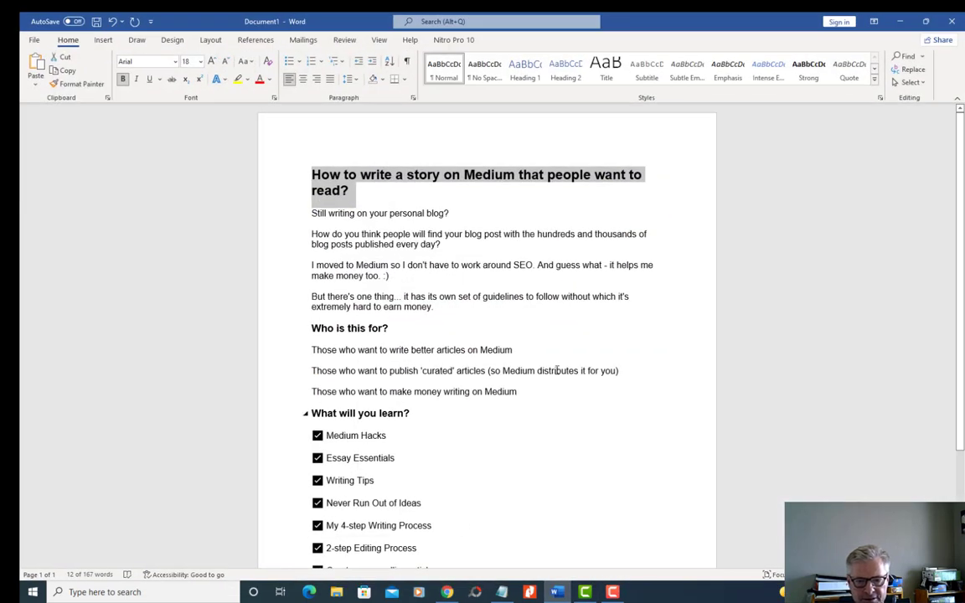
{"action": "key", "text": "Left"}
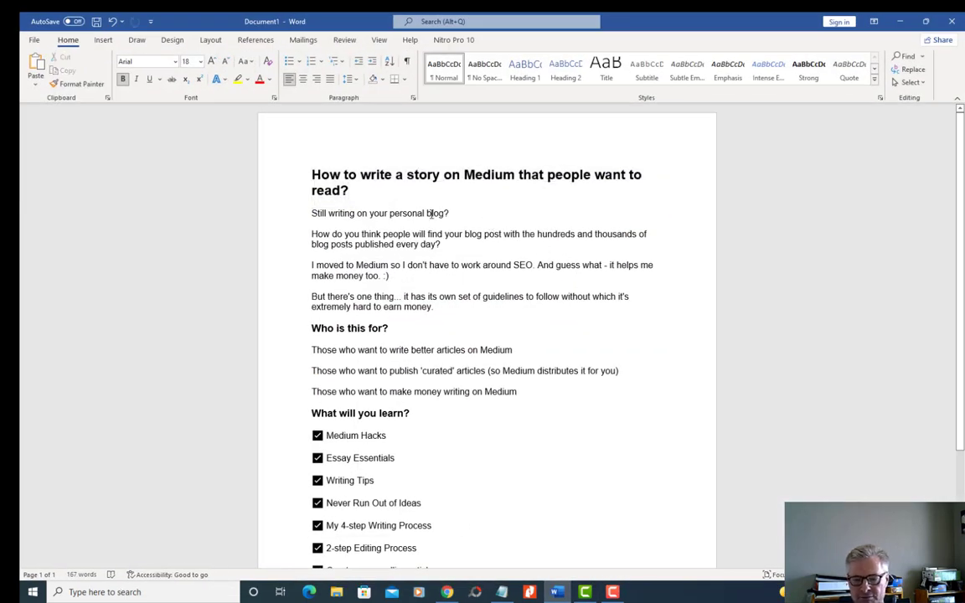
{"action": "triple_click", "coordinate": [348, 189]}
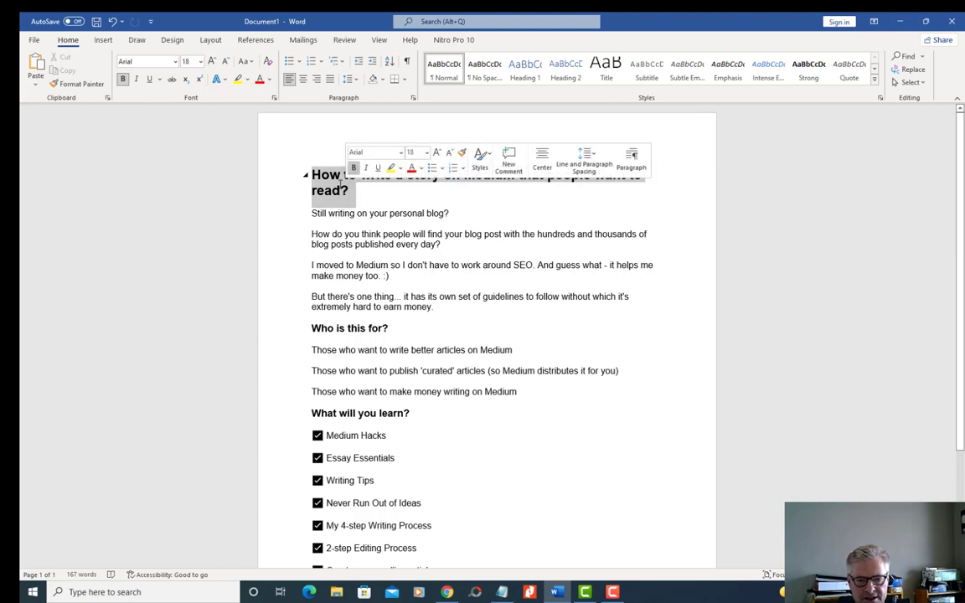
{"action": "right_click", "coordinate": [335, 191]}
{"action": "left_click", "coordinate": [356, 200]}
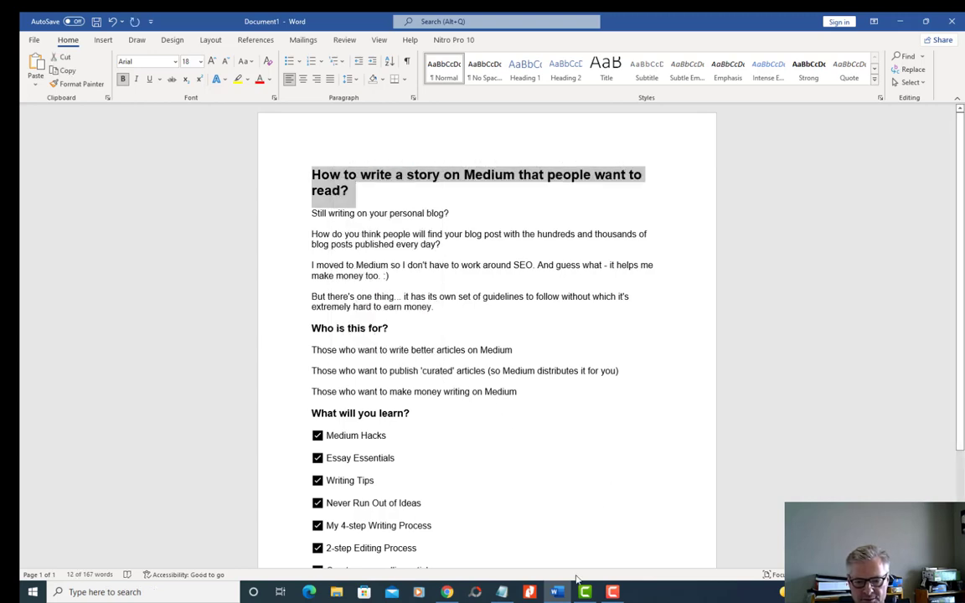
- Switch back to Play Console in Chrome and paste the copied heading as the app's short description
{"action": "left_click", "coordinate": [447, 592]}
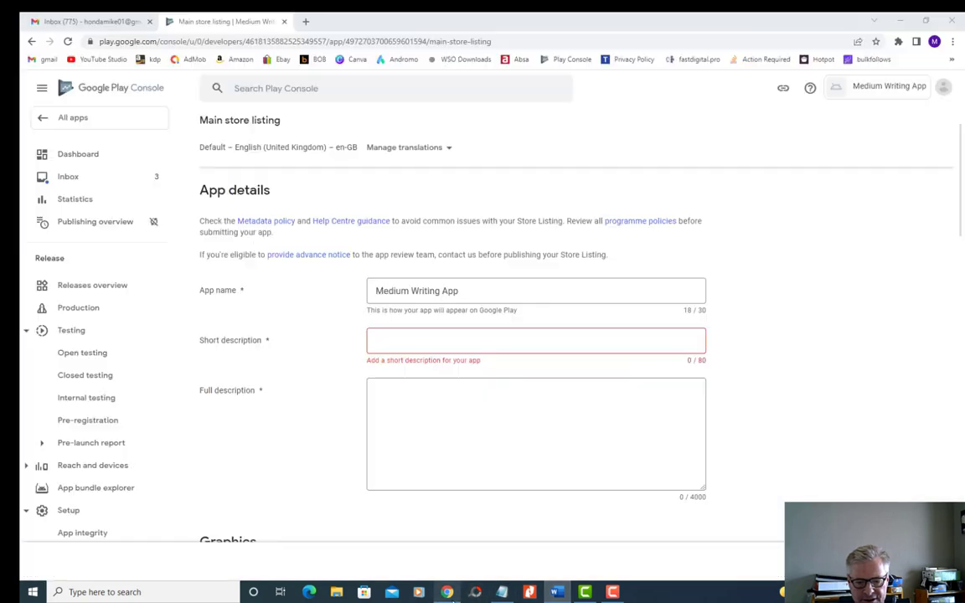
{"action": "right_click", "coordinate": [377, 342]}
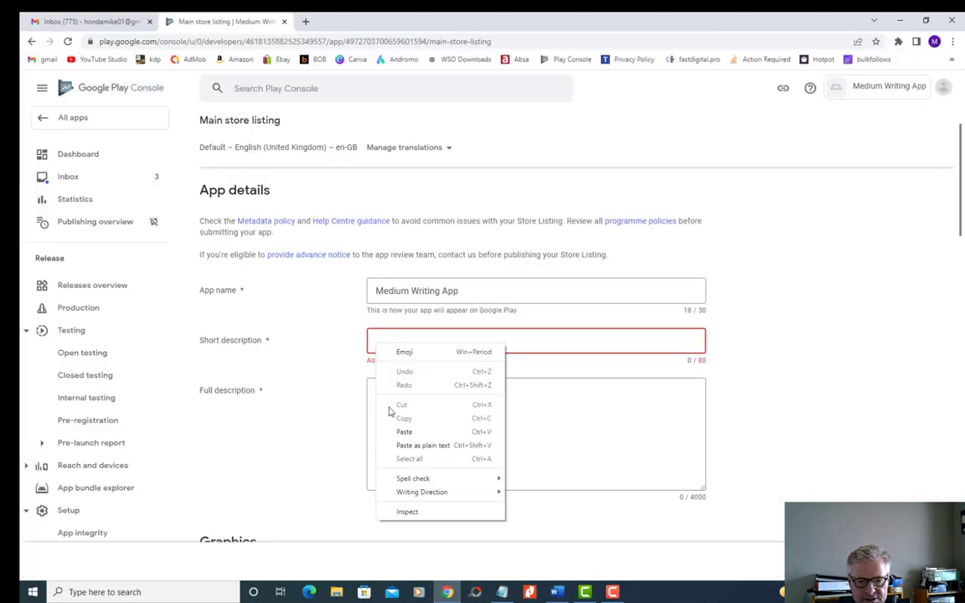
{"action": "left_click", "coordinate": [404, 431]}
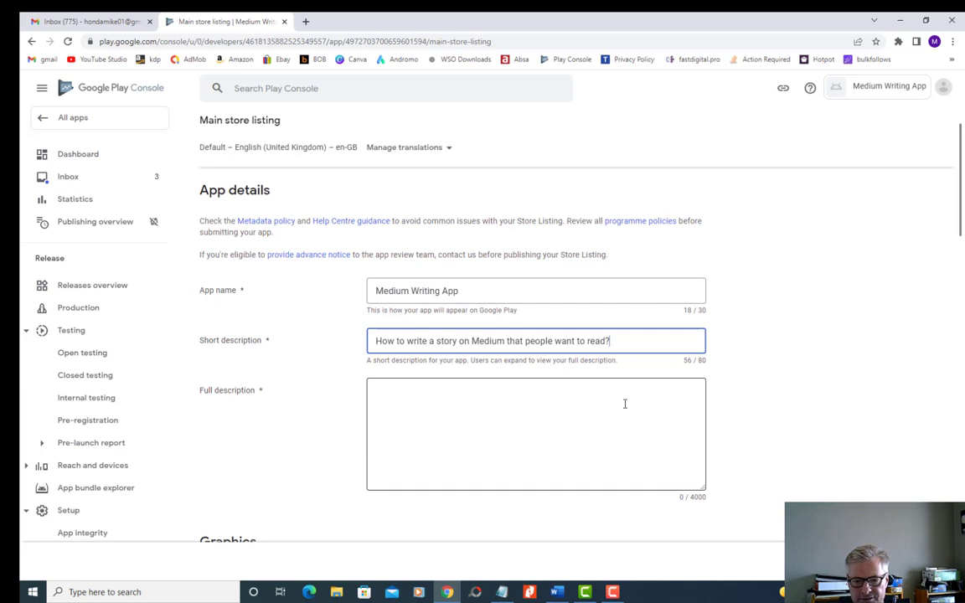
- Switch to the Word document and copy its entire text, from the heading to "Mindset shifts for winners"
{"action": "left_click", "coordinate": [377, 393]}
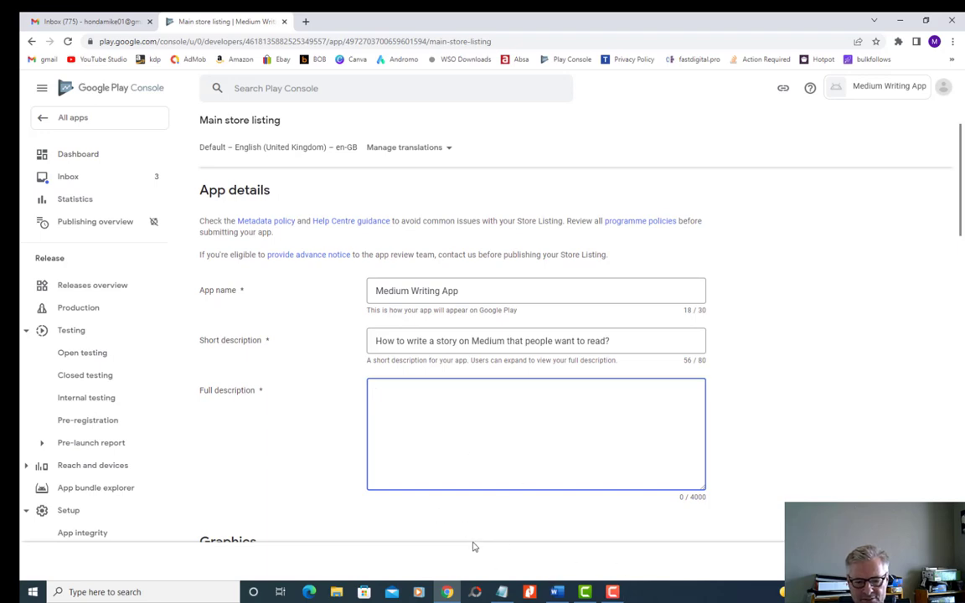
{"action": "left_click", "coordinate": [502, 591]}
{"action": "left_click", "coordinate": [501, 591]}
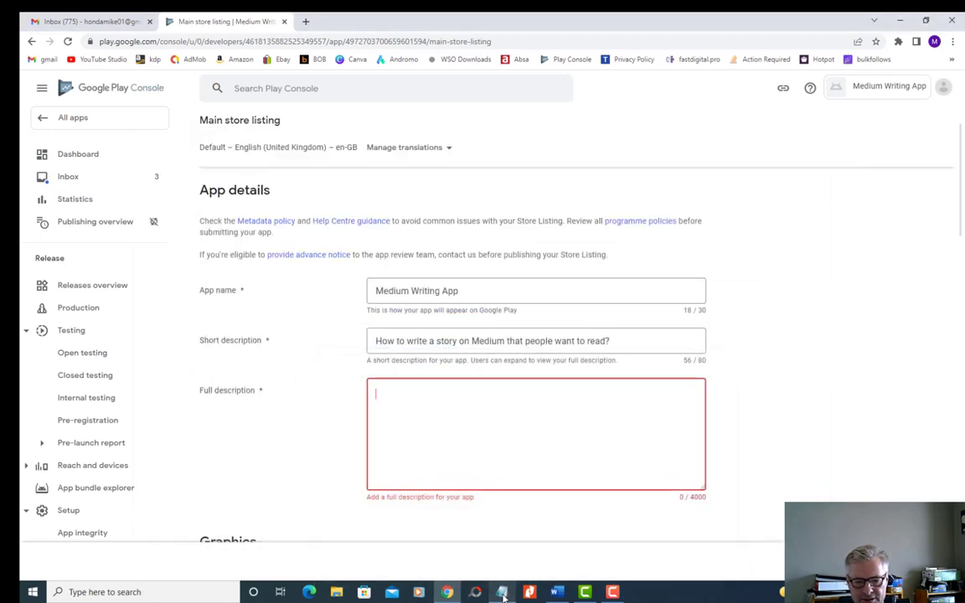
{"action": "left_click", "coordinate": [557, 592]}
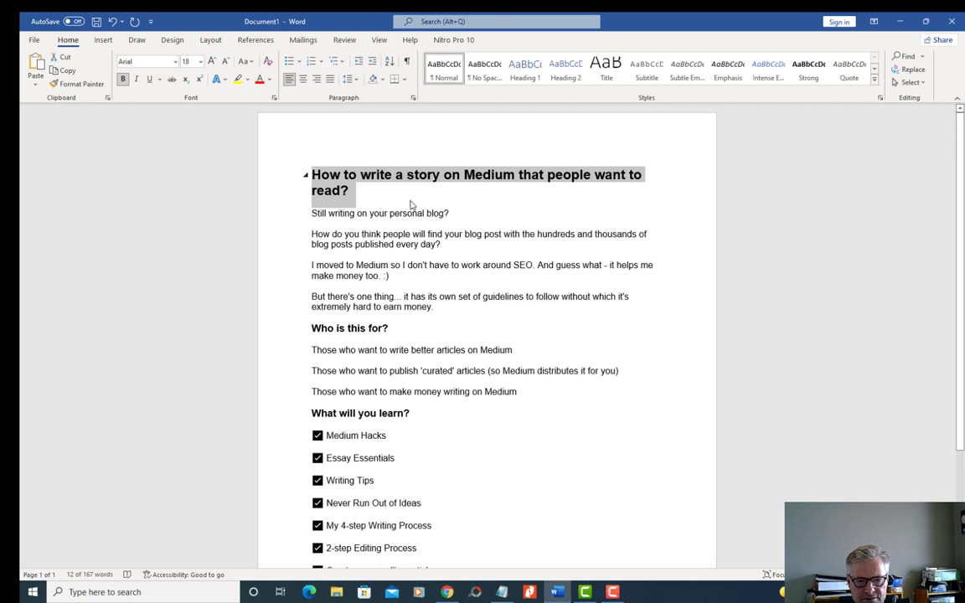
{"action": "left_click", "coordinate": [373, 186]}
{"action": "left_click_drag", "start_coordinate": [283, 157], "coordinate": [420, 478]}
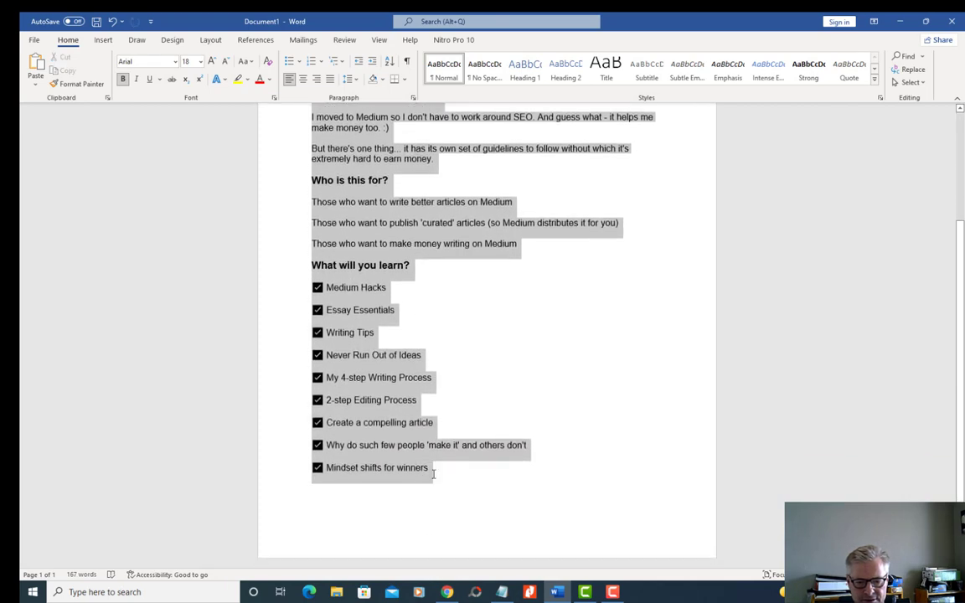
{"action": "right_click", "coordinate": [411, 388]}
{"action": "left_click", "coordinate": [408, 207]}
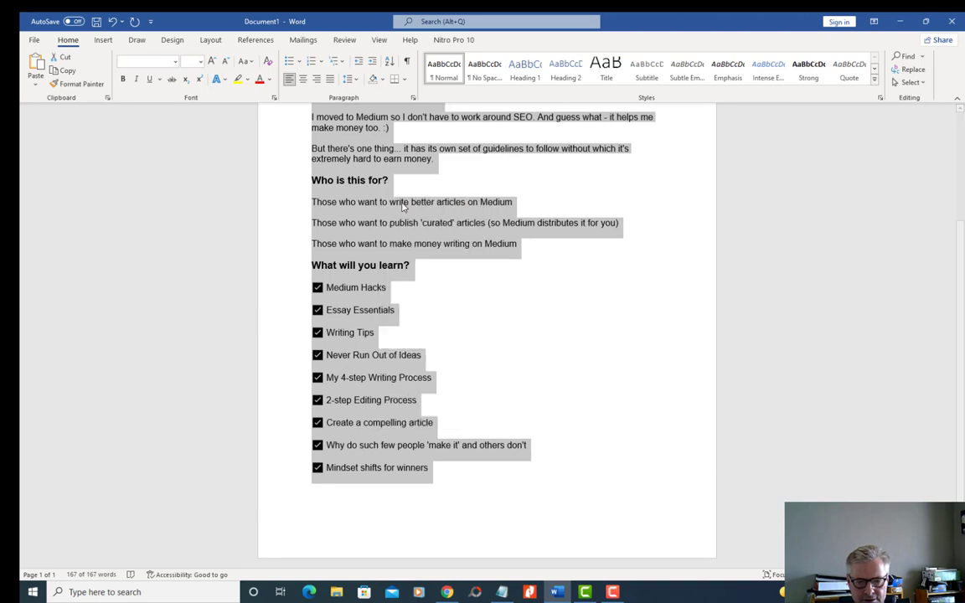
- Switch back to Play Console in Chrome and paste the copied text as the app's full description
{"action": "left_click", "coordinate": [446, 592]}
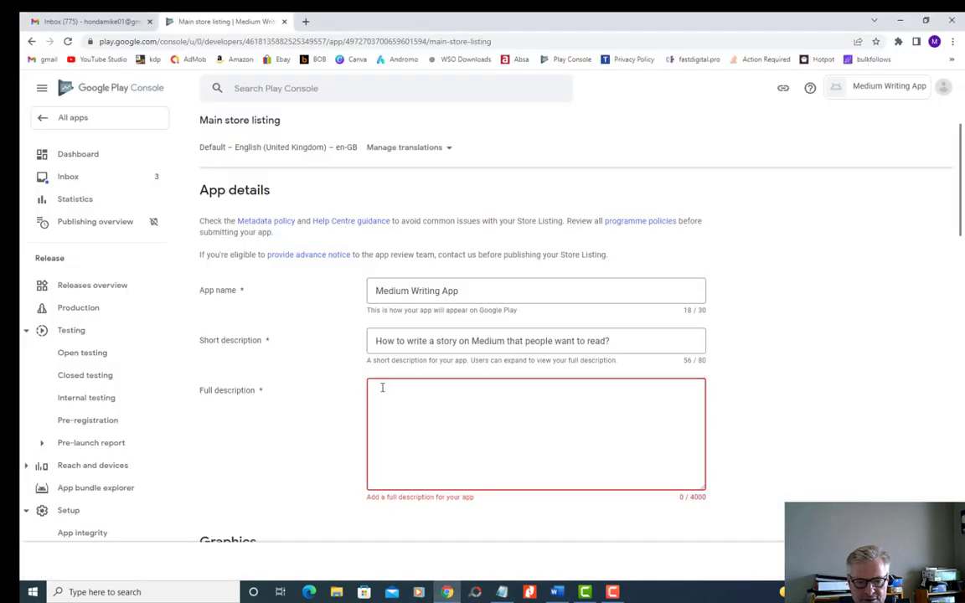
{"action": "right_click", "coordinate": [377, 396]}
{"action": "left_click", "coordinate": [409, 485]}
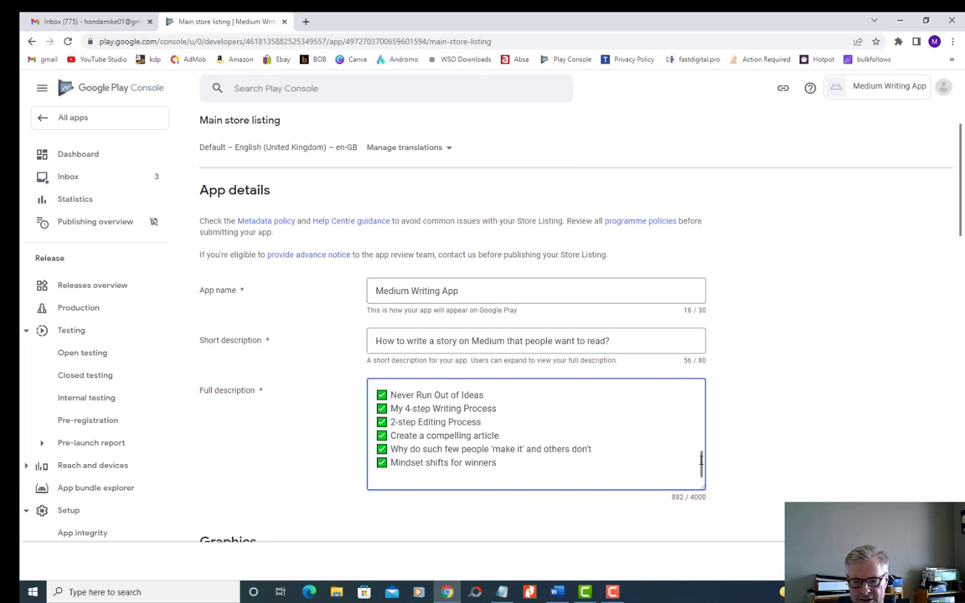
{"action": "scroll", "coordinate": [701, 456], "scroll_direction": "up", "scroll_amount": 8}
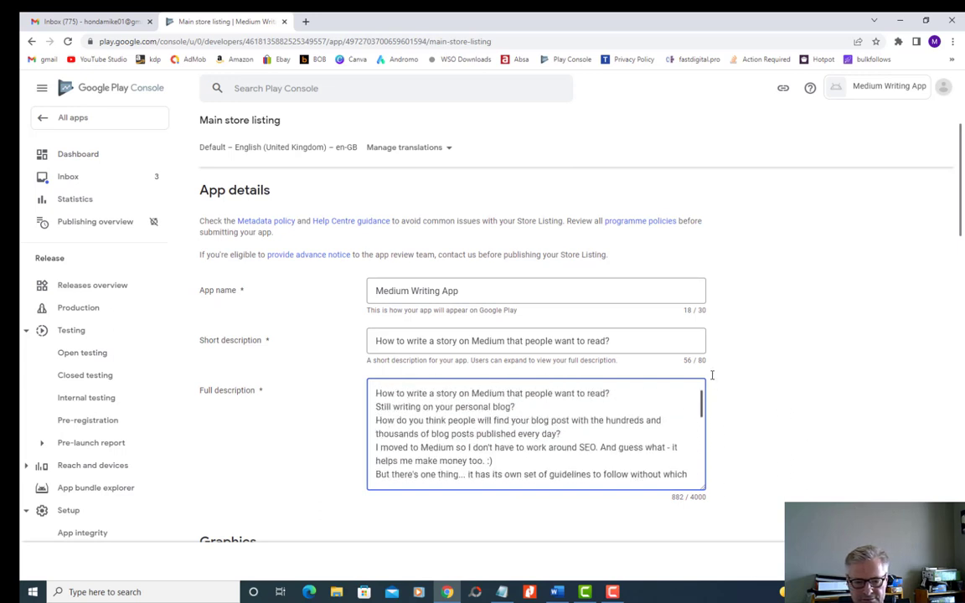
- Insert a blank line in the full description after the heading, after "Still writing on your personal blog?" and after "published every day?"
{"action": "scroll", "coordinate": [788, 363], "scroll_direction": "down", "scroll_amount": 2}
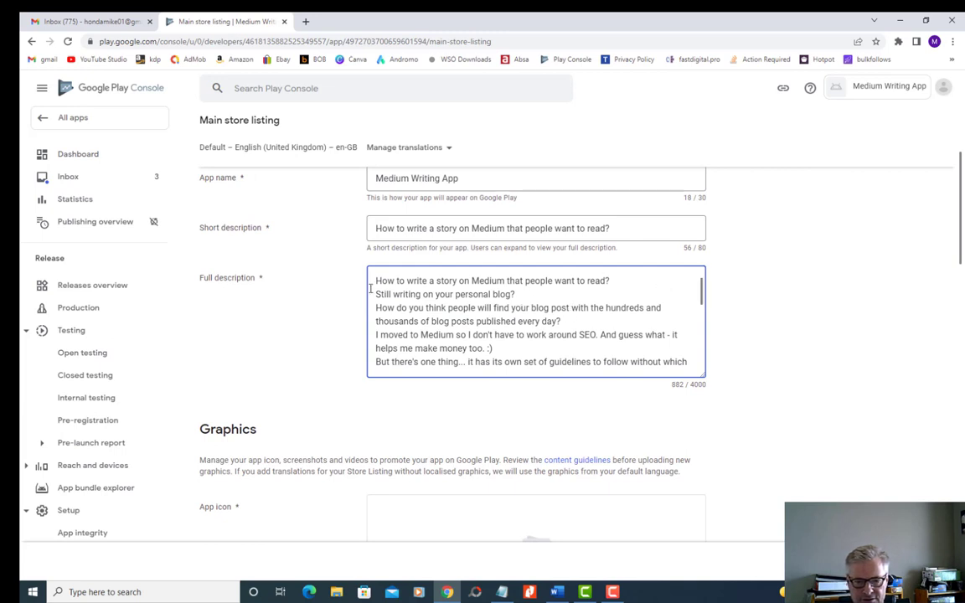
{"action": "left_click", "coordinate": [618, 280]}
{"action": "key", "text": "Return"}
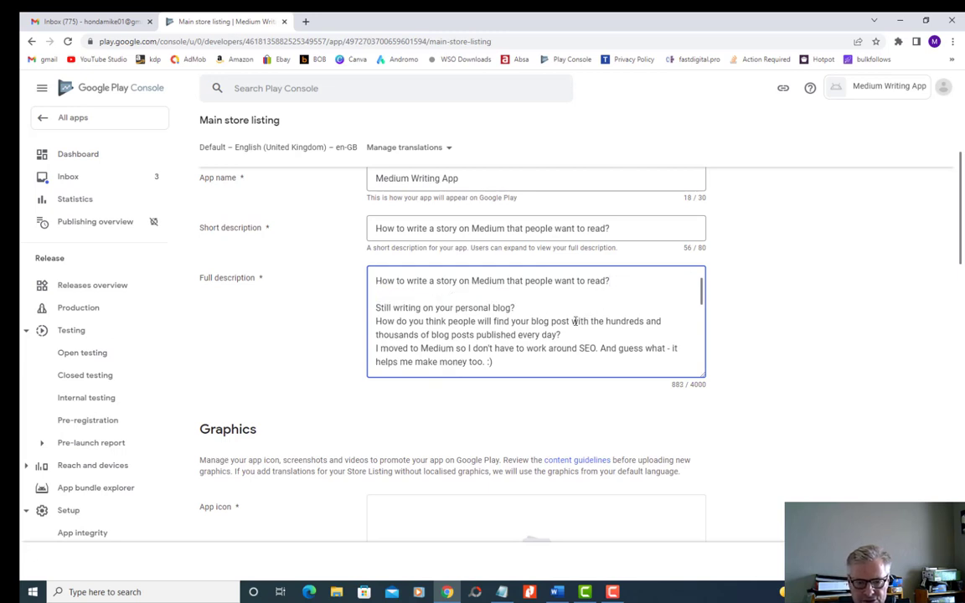
{"action": "key", "text": "Return"}
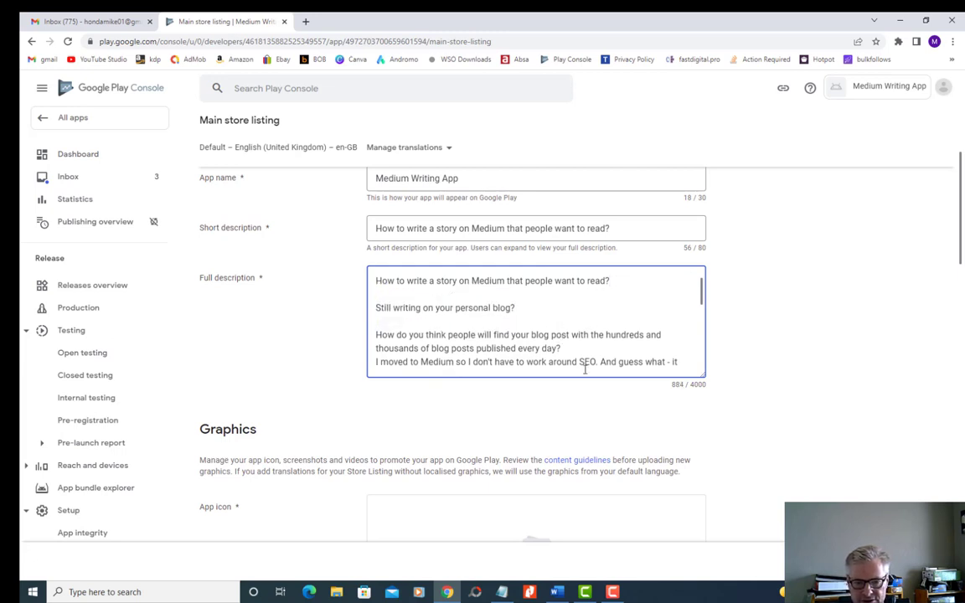
{"action": "left_click", "coordinate": [563, 348]}
{"action": "key", "text": "Return"}
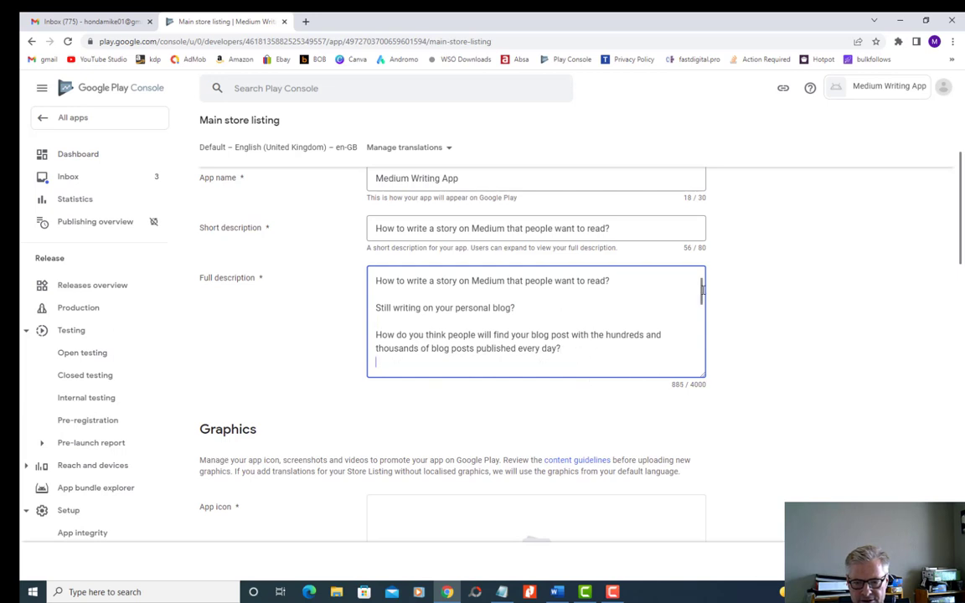
- Separate the remaining paragraphs of the full description with blank lines, including one after "it's extremely hard to earn money."
{"action": "left_click_drag", "start_coordinate": [701, 292], "coordinate": [700, 312]}
{"action": "scroll", "coordinate": [542, 345], "scroll_direction": "down", "scroll_amount": 1}
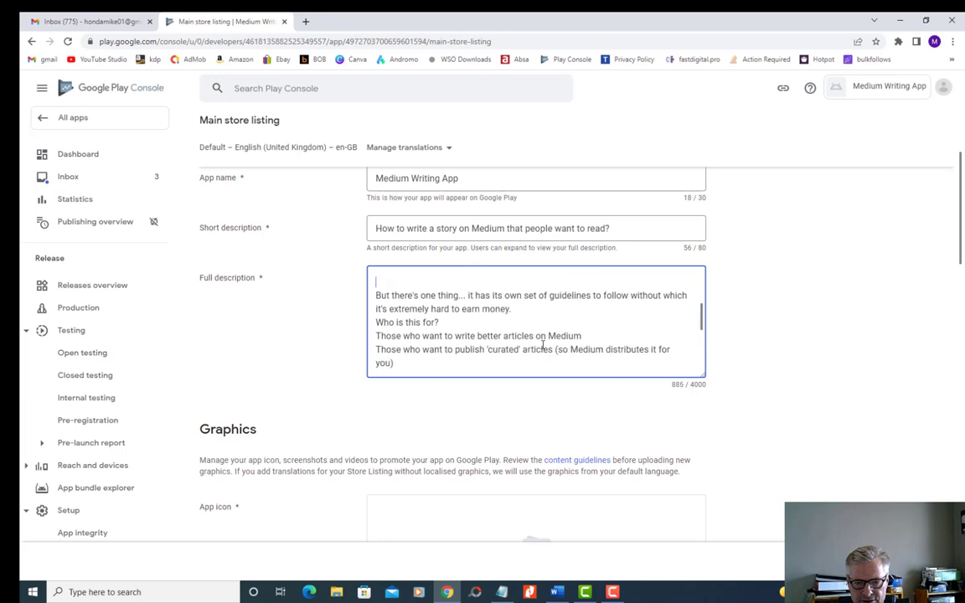
{"action": "scroll", "coordinate": [695, 325], "scroll_direction": "down", "scroll_amount": 1}
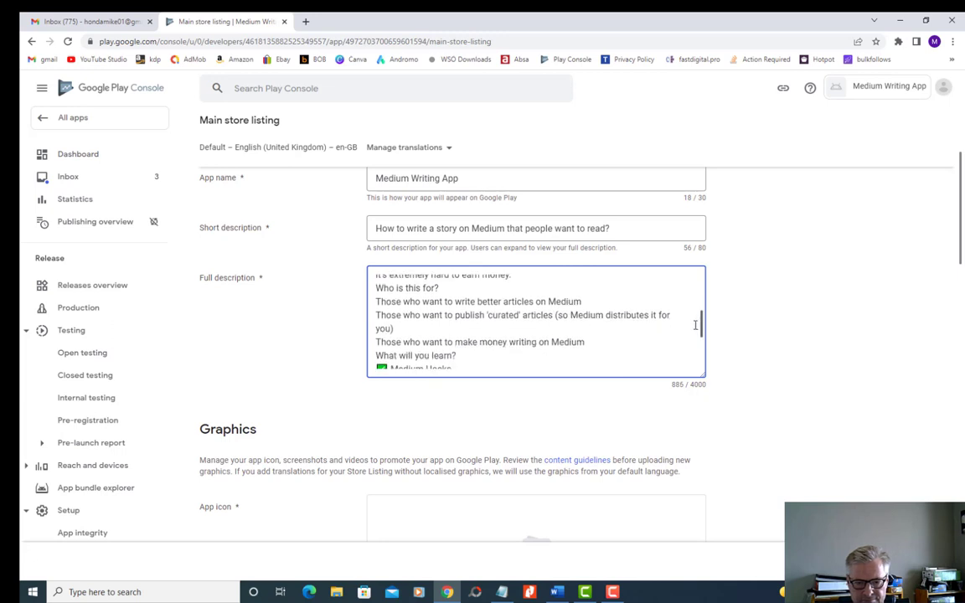
{"action": "scroll", "coordinate": [695, 324], "scroll_direction": "up", "scroll_amount": 1}
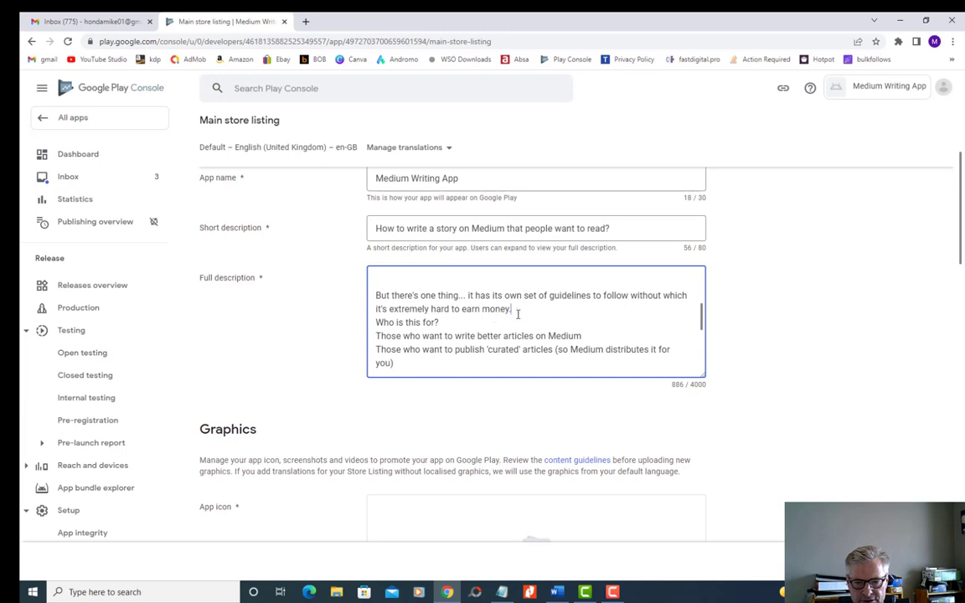
{"action": "key", "text": "Return"}
{"action": "scroll", "coordinate": [614, 340], "scroll_direction": "down", "scroll_amount": 1}
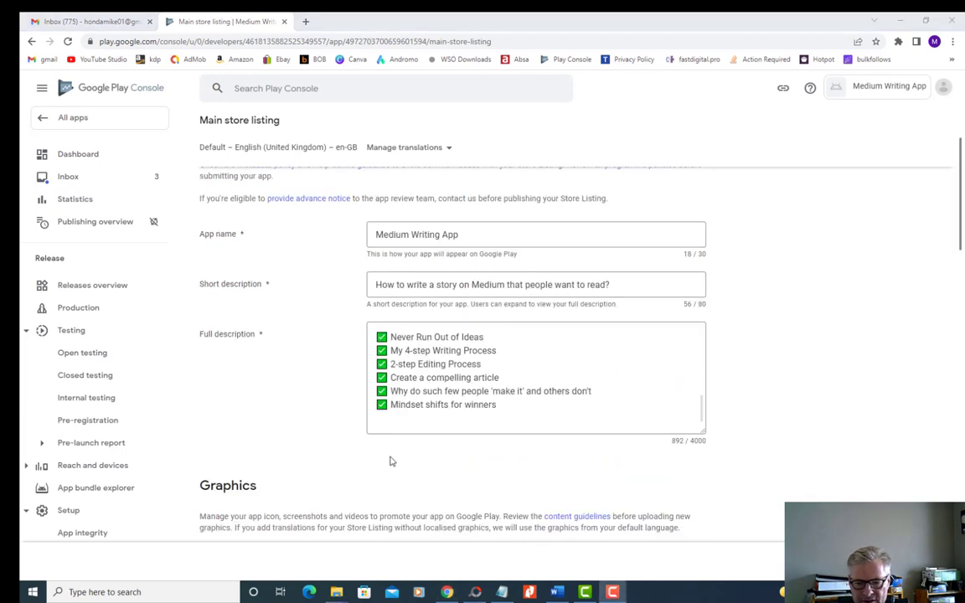
- Check the required icon, screenshot and feature graphic sizes in the Notepad file "app screenshots sizes", then return to the Graphics section in Play Console
{"action": "scroll", "coordinate": [351, 411], "scroll_direction": "down", "scroll_amount": 2}
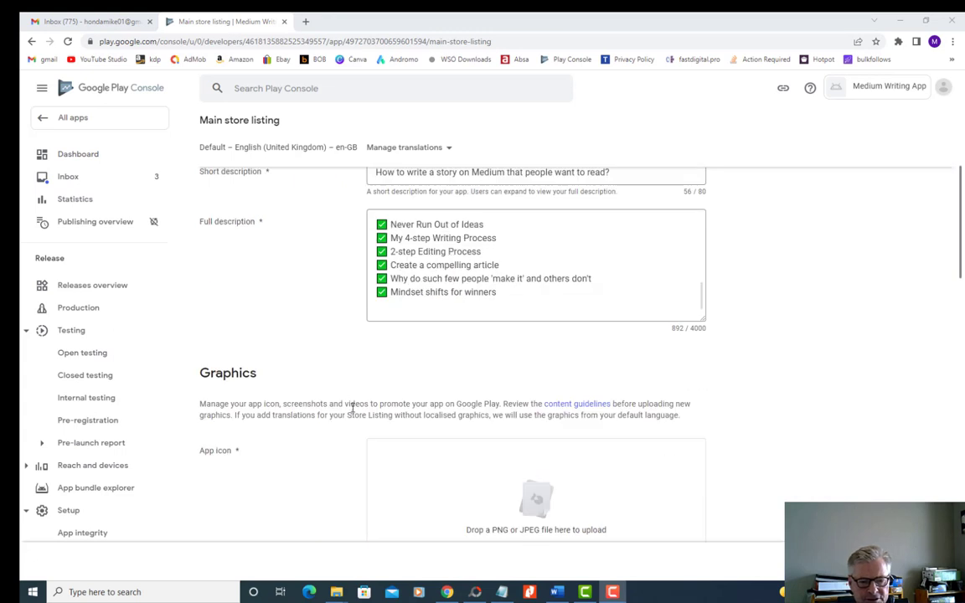
{"action": "scroll", "coordinate": [384, 381], "scroll_direction": "down", "scroll_amount": 2}
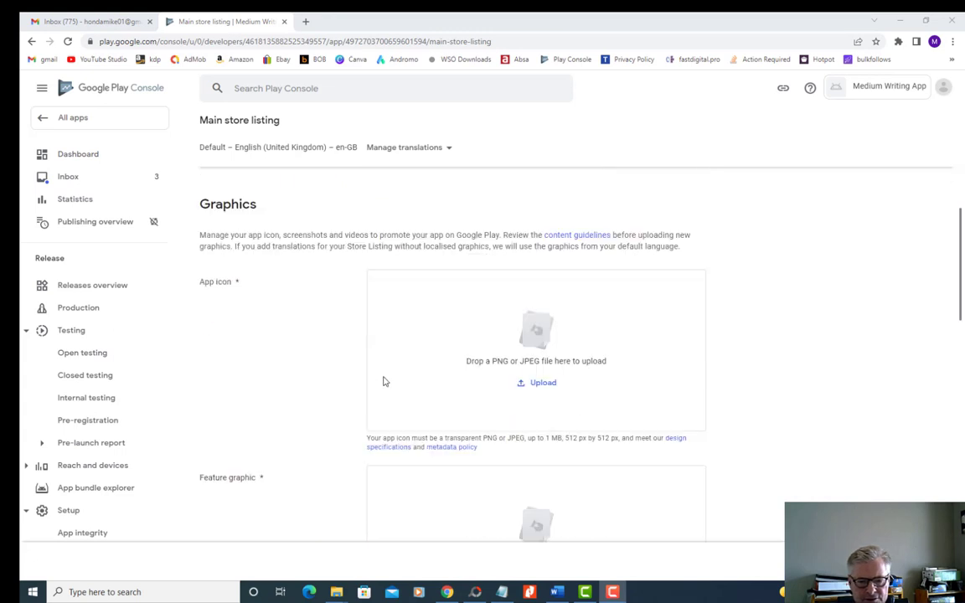
{"action": "left_click", "coordinate": [501, 591]}
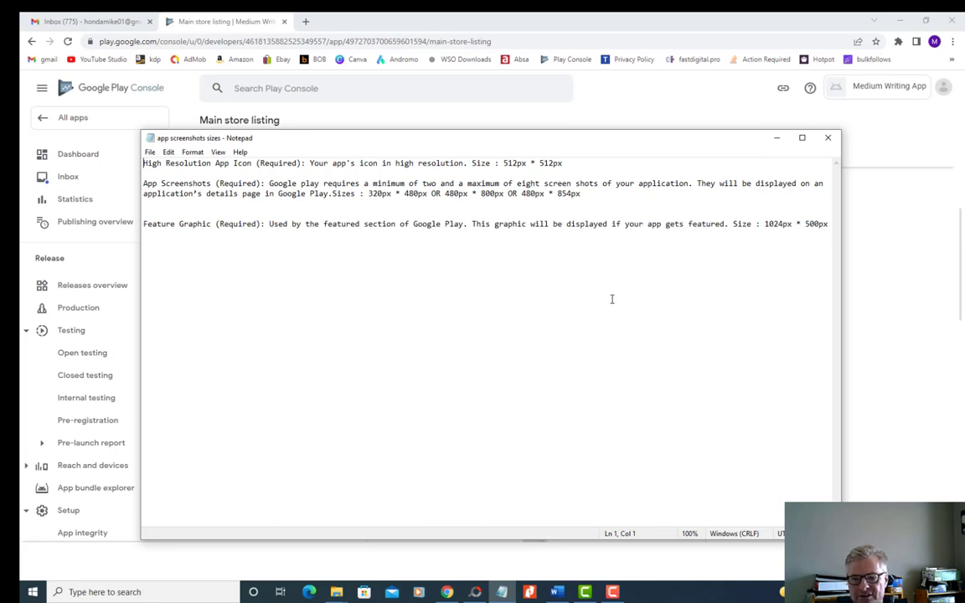
{"action": "left_click", "coordinate": [777, 138]}
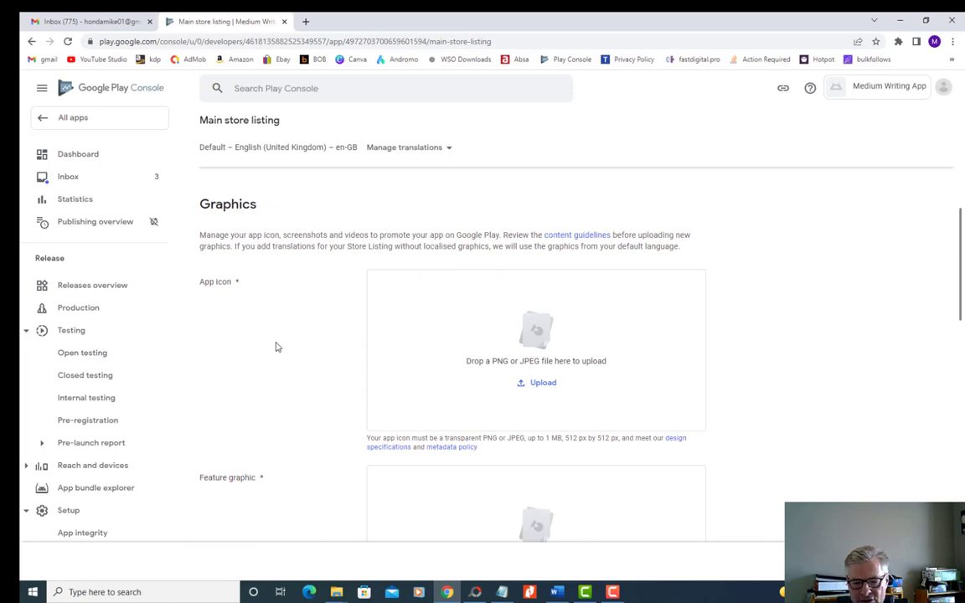
- Upload the image "story medium 512" from the Pictures folder as the app icon
{"action": "scroll", "coordinate": [294, 337], "scroll_direction": "down", "scroll_amount": 1}
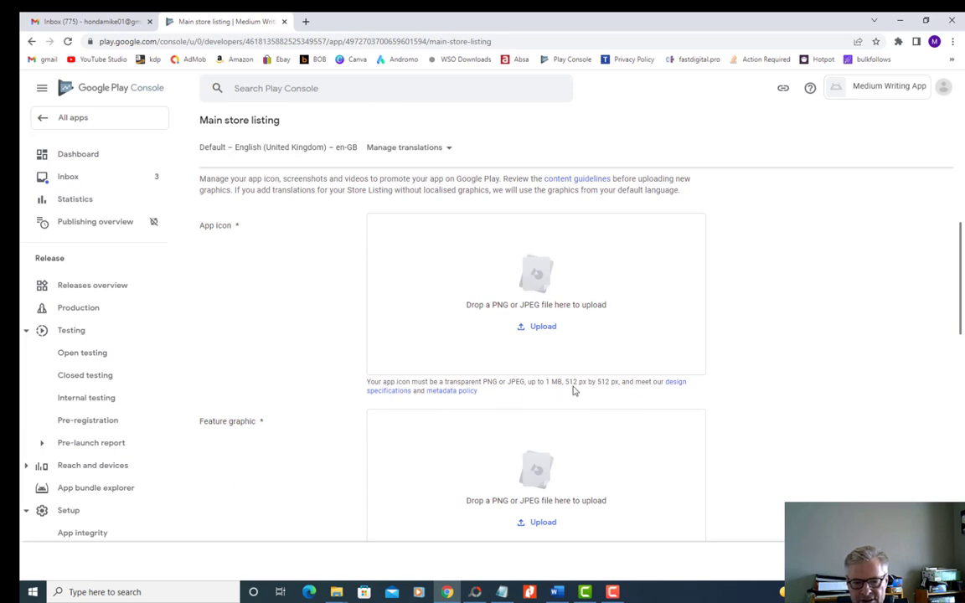
{"action": "left_click", "coordinate": [542, 327]}
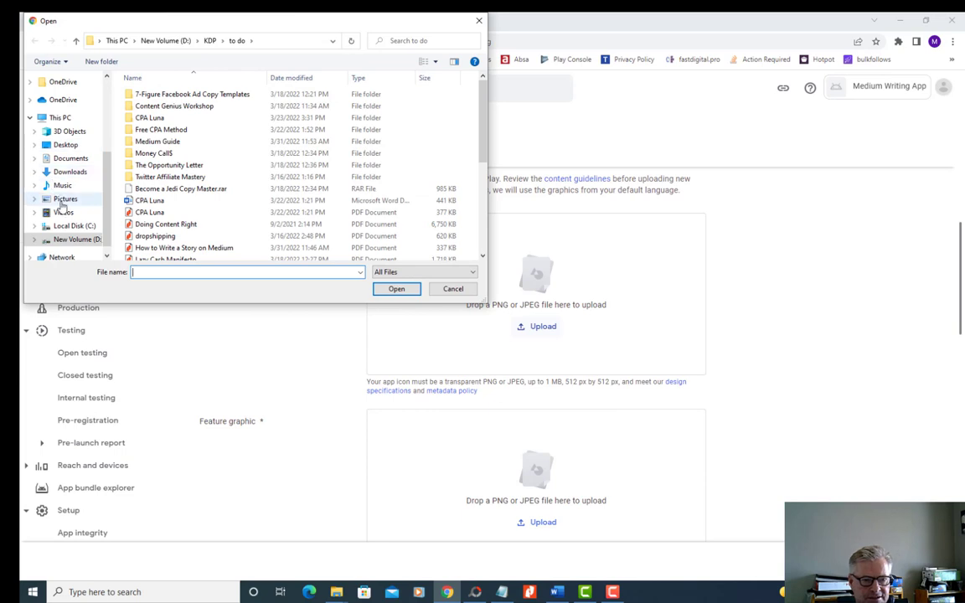
{"action": "left_click", "coordinate": [65, 200]}
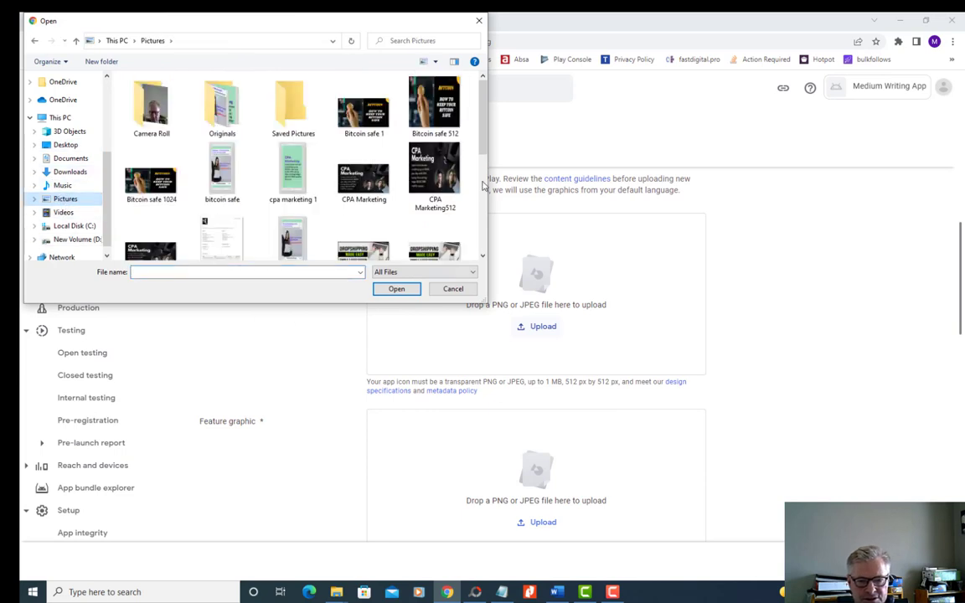
{"action": "scroll", "coordinate": [481, 207], "scroll_direction": "down", "scroll_amount": 3}
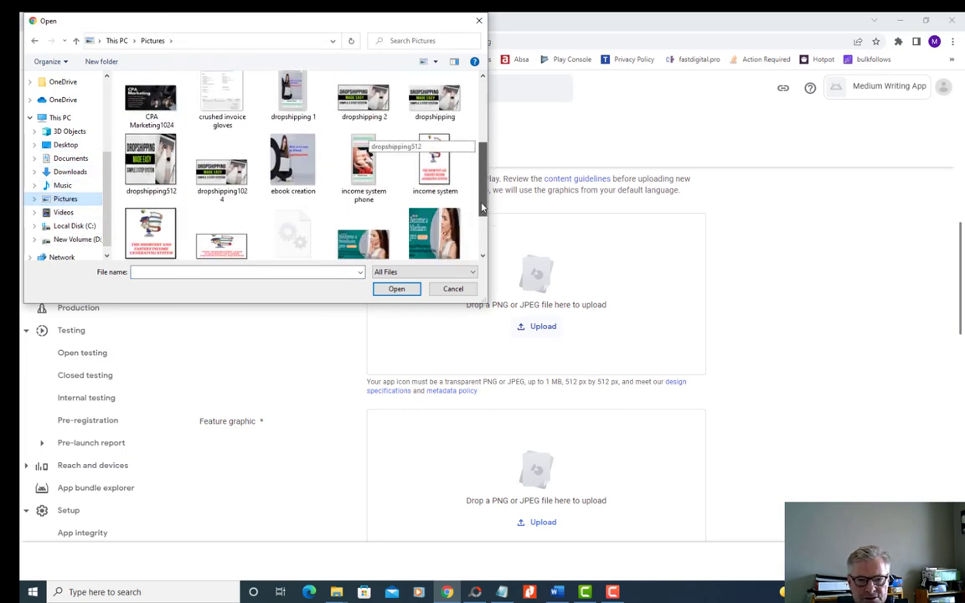
{"action": "left_click_drag", "start_coordinate": [482, 207], "coordinate": [483, 251]}
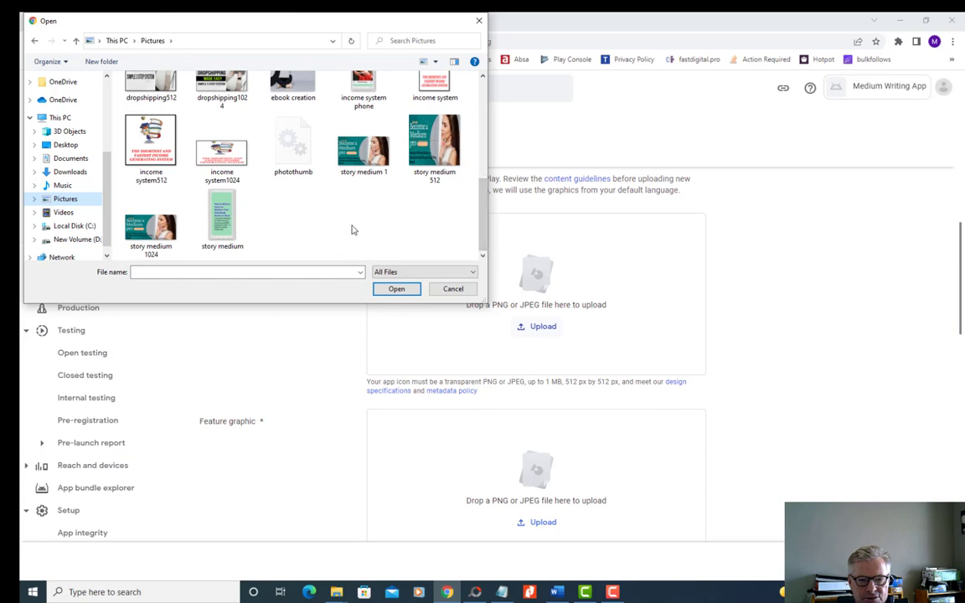
{"action": "left_click", "coordinate": [433, 152]}
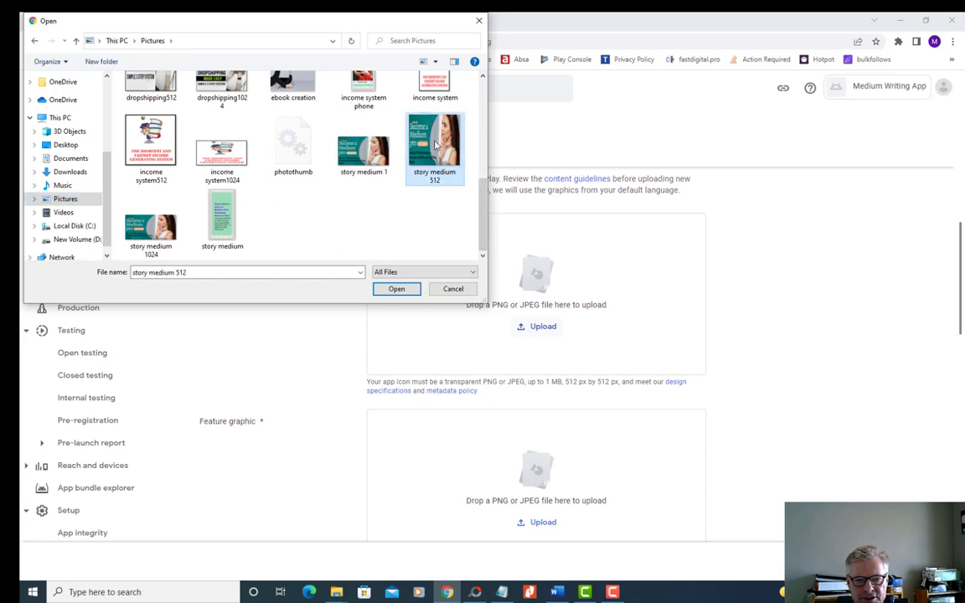
{"action": "left_click", "coordinate": [389, 289]}
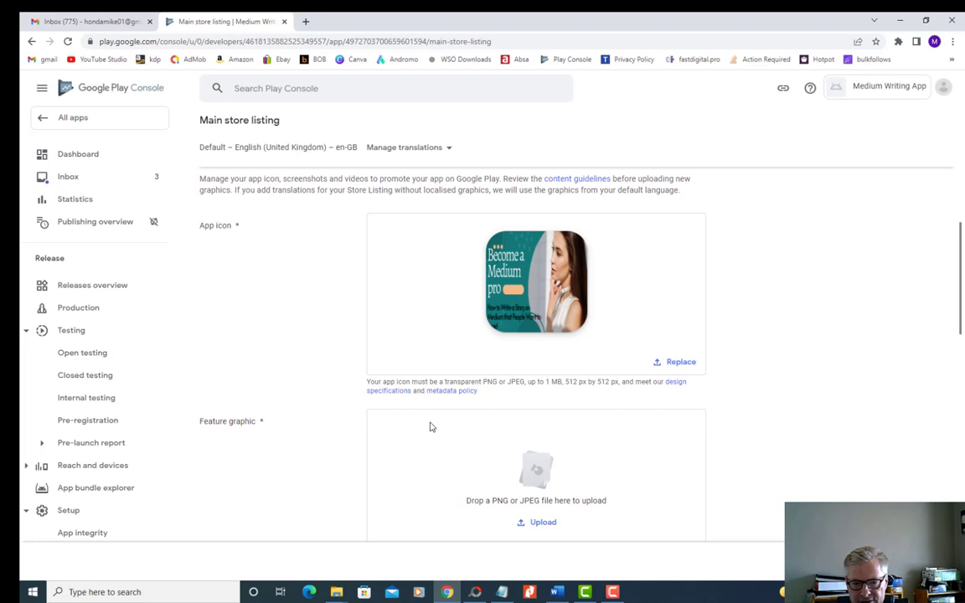
- Upload the image "story medium 1024" from the Pictures folder as the feature graphic
{"action": "scroll", "coordinate": [429, 427], "scroll_direction": "down", "scroll_amount": 1}
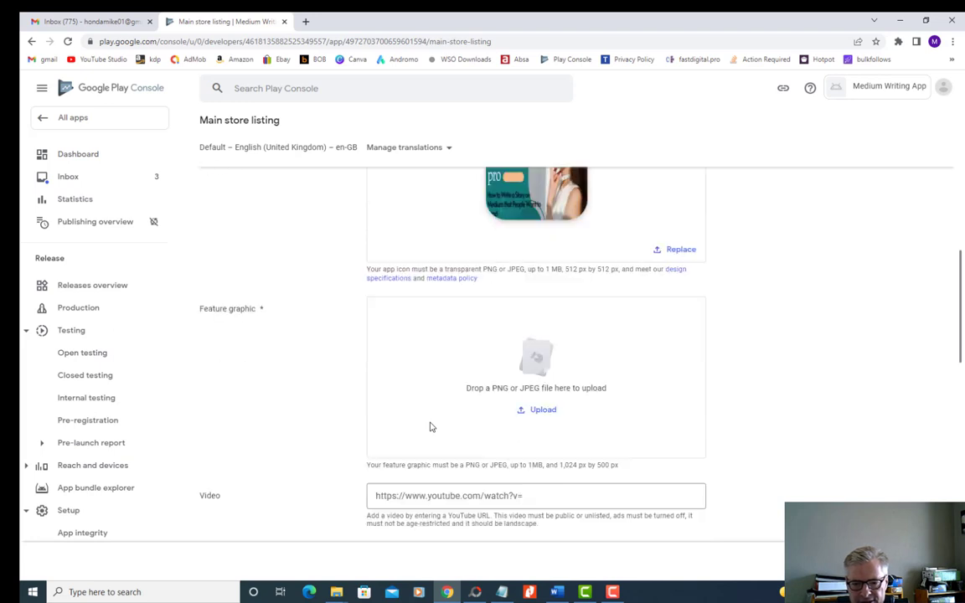
{"action": "scroll", "coordinate": [429, 427], "scroll_direction": "down", "scroll_amount": 1}
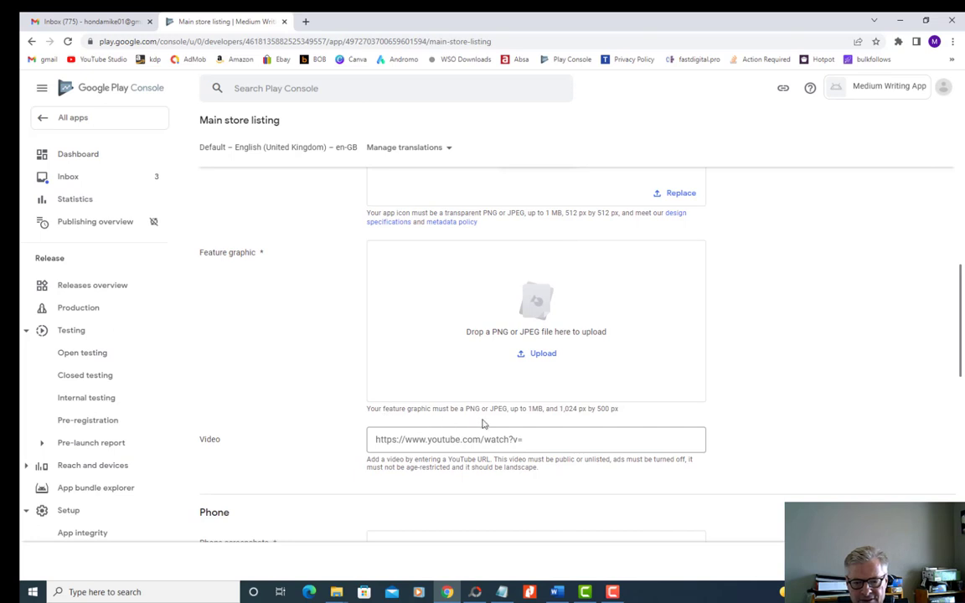
{"action": "left_click", "coordinate": [543, 353]}
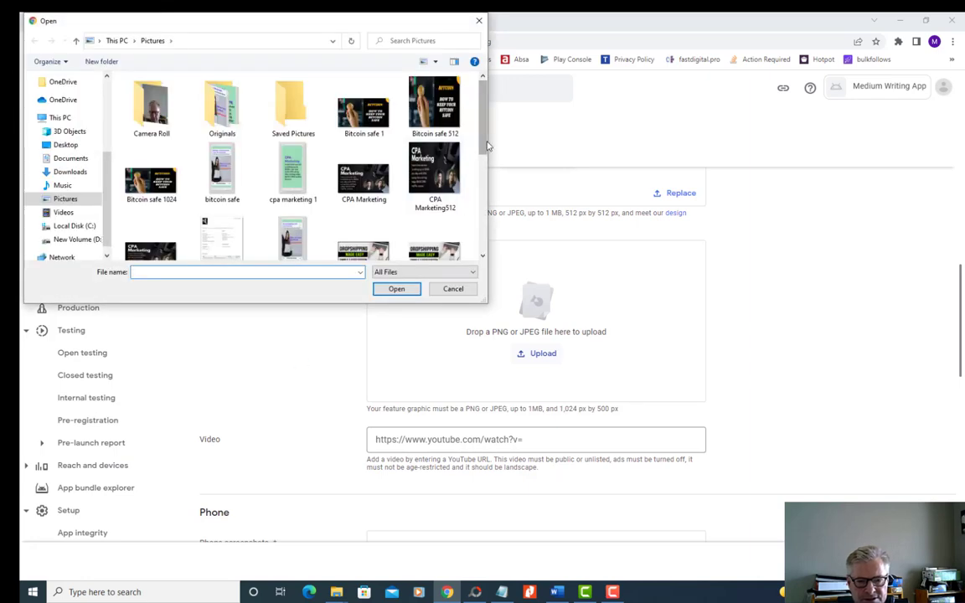
{"action": "left_click_drag", "start_coordinate": [483, 151], "coordinate": [482, 247]}
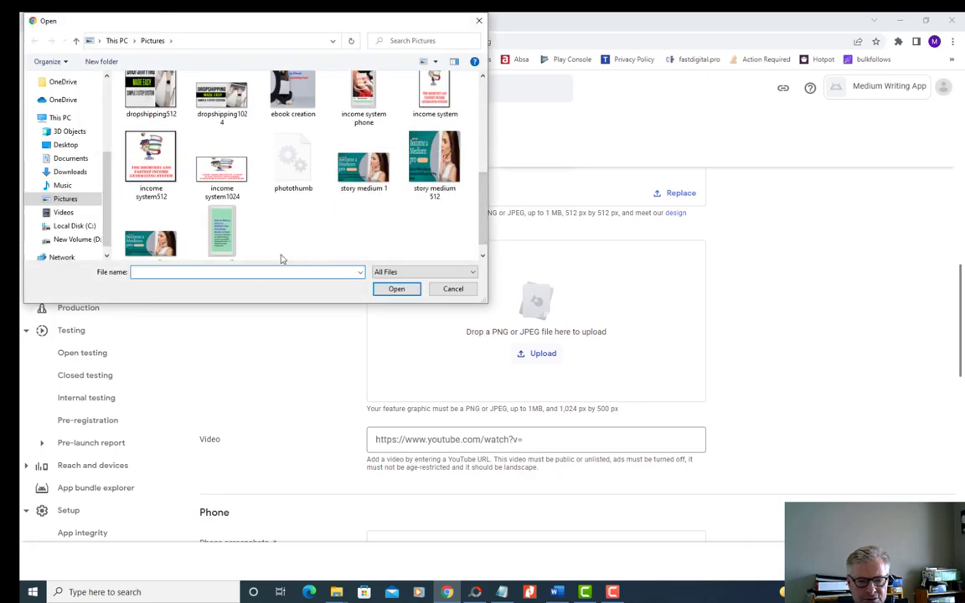
{"action": "left_click", "coordinate": [138, 226]}
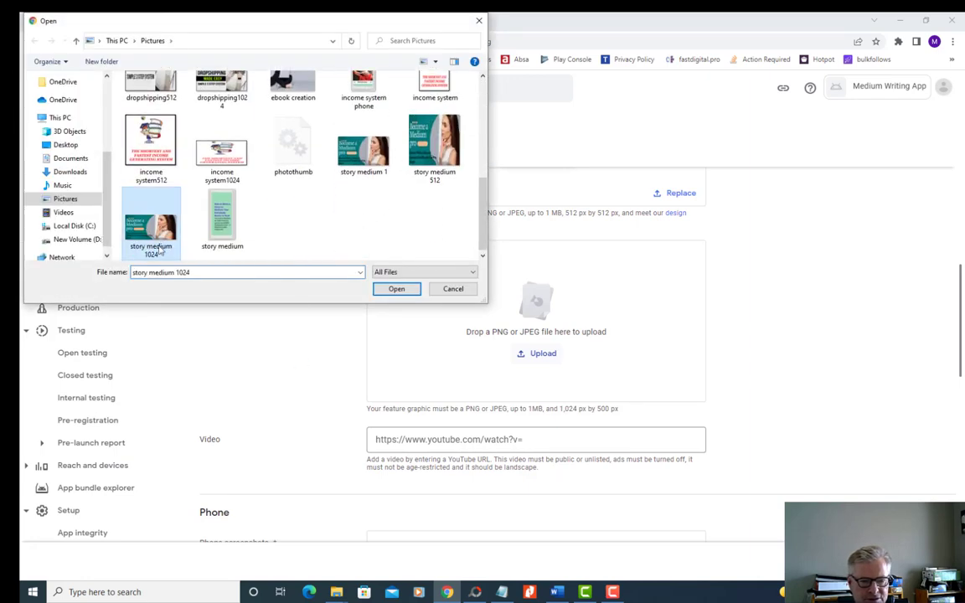
{"action": "left_click", "coordinate": [394, 289]}
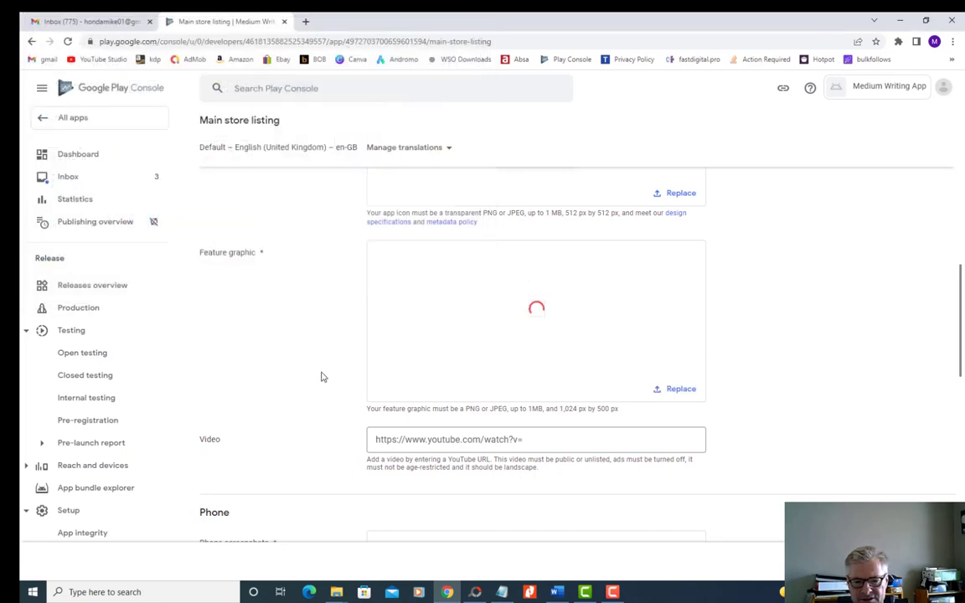
{"action": "scroll", "coordinate": [328, 352], "scroll_direction": "down", "scroll_amount": 1}
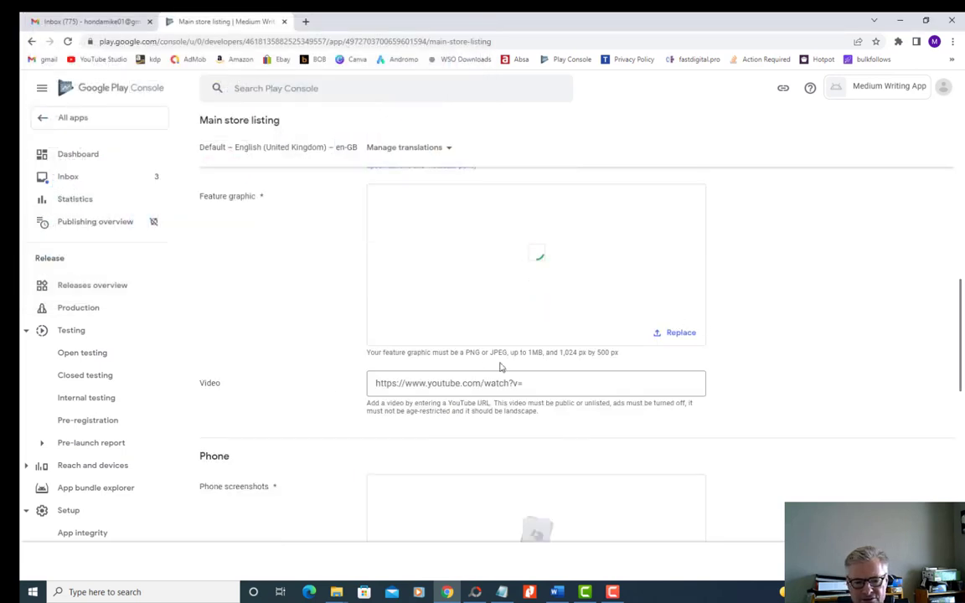
{"action": "scroll", "coordinate": [304, 362], "scroll_direction": "up", "scroll_amount": 1}
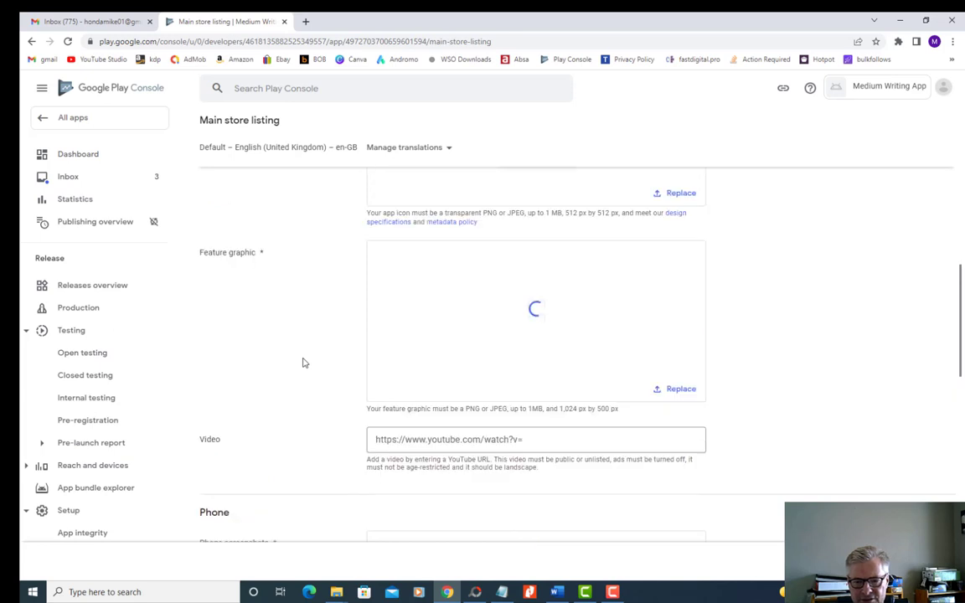
- Upload the image "story medium" from the Pictures folder as the first phone screenshot
{"action": "scroll", "coordinate": [303, 362], "scroll_direction": "down", "scroll_amount": 5}
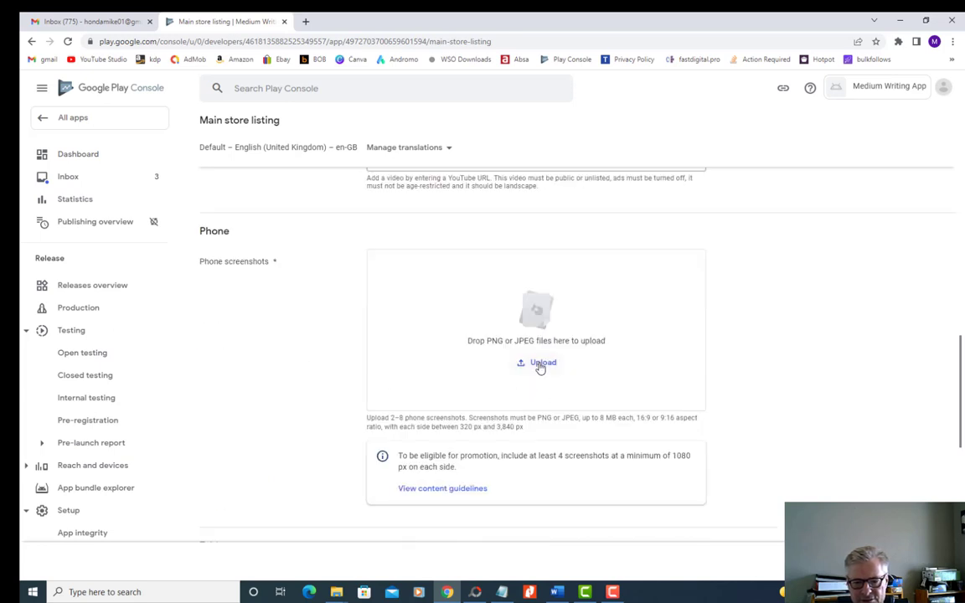
{"action": "left_click", "coordinate": [541, 366]}
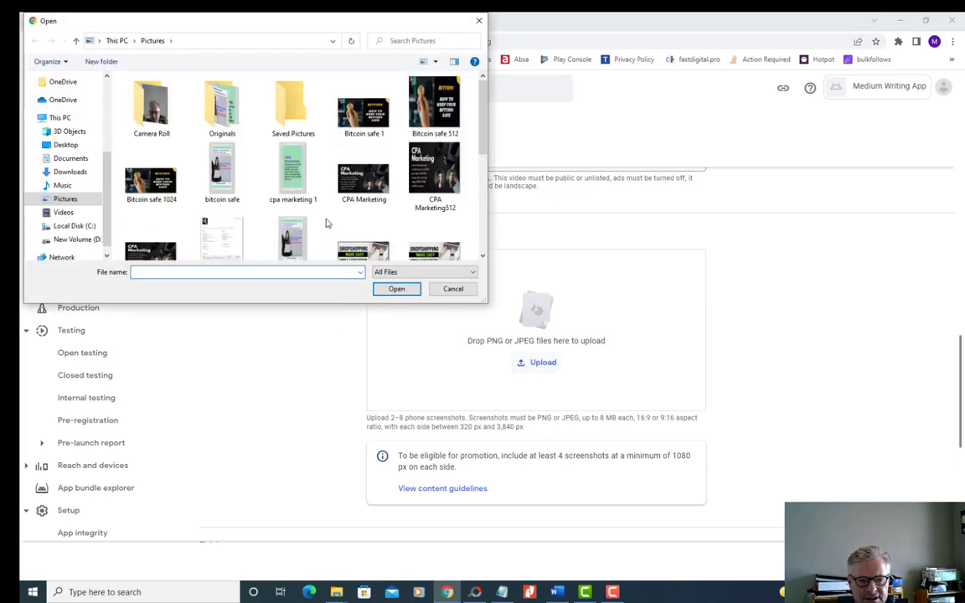
{"action": "scroll", "coordinate": [327, 223], "scroll_direction": "down", "scroll_amount": 5}
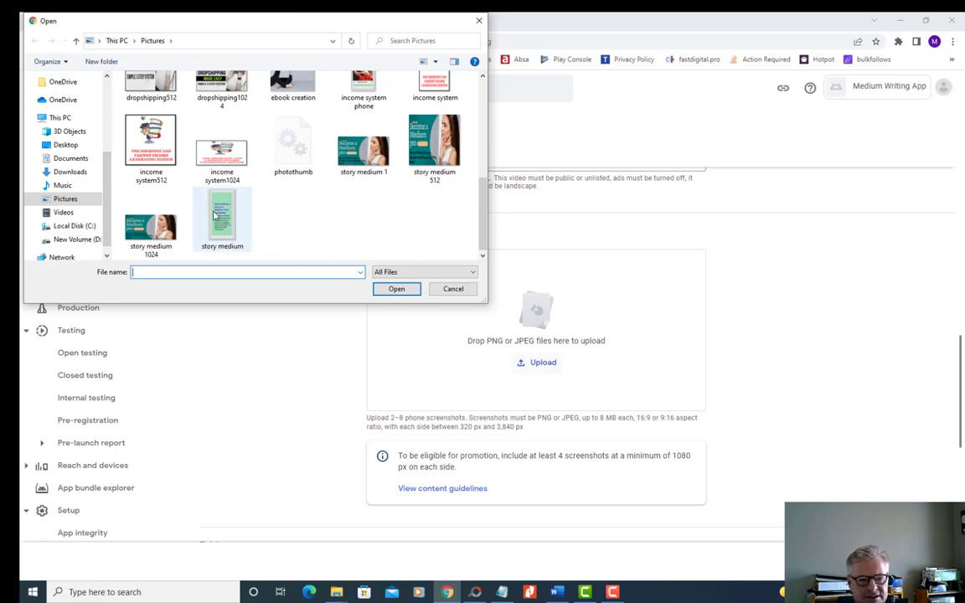
{"action": "left_click", "coordinate": [220, 216]}
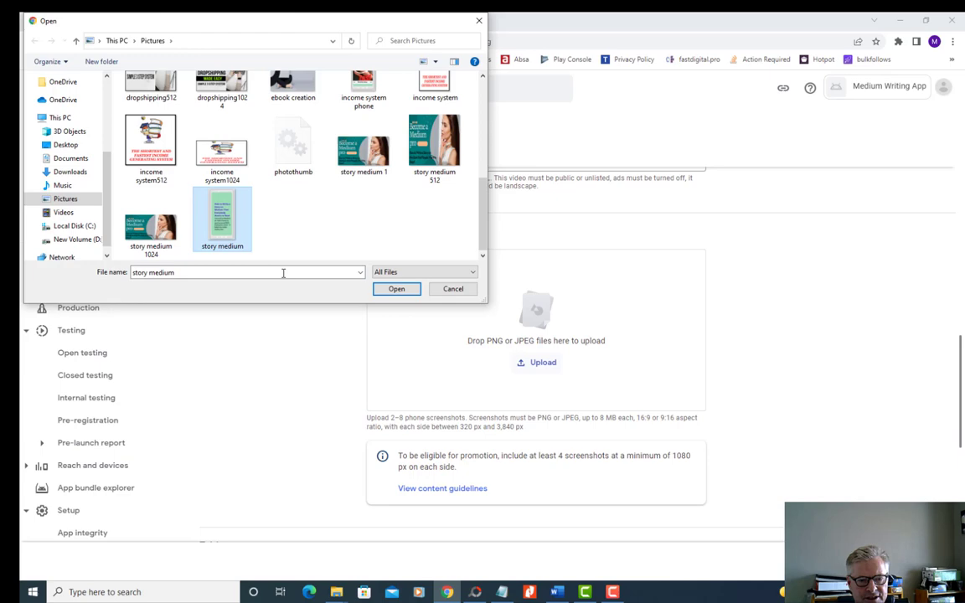
{"action": "left_click", "coordinate": [395, 288]}
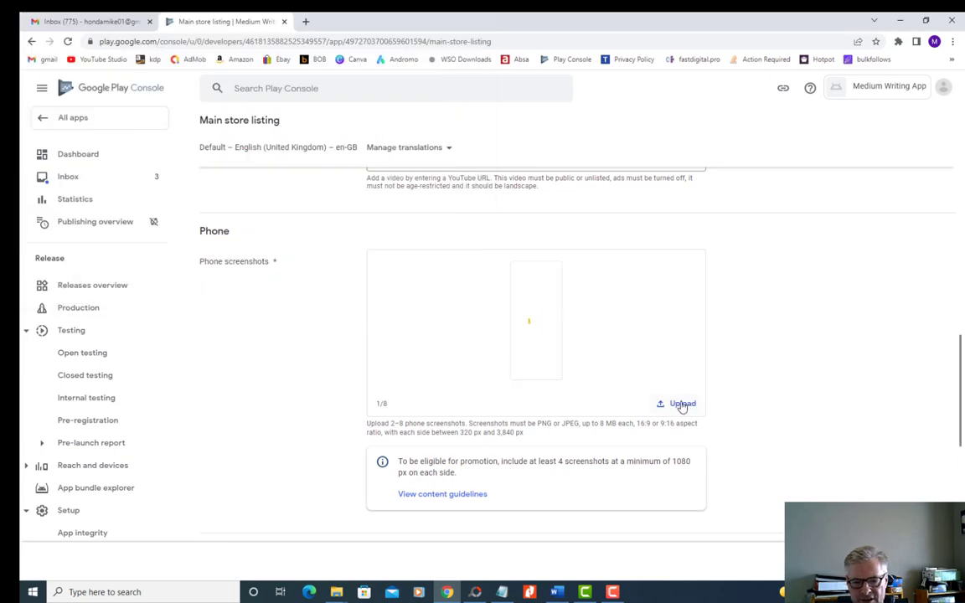
- Add the image "story medium 1" from the Pictures folder as the second phone screenshot
{"action": "left_click", "coordinate": [682, 404]}
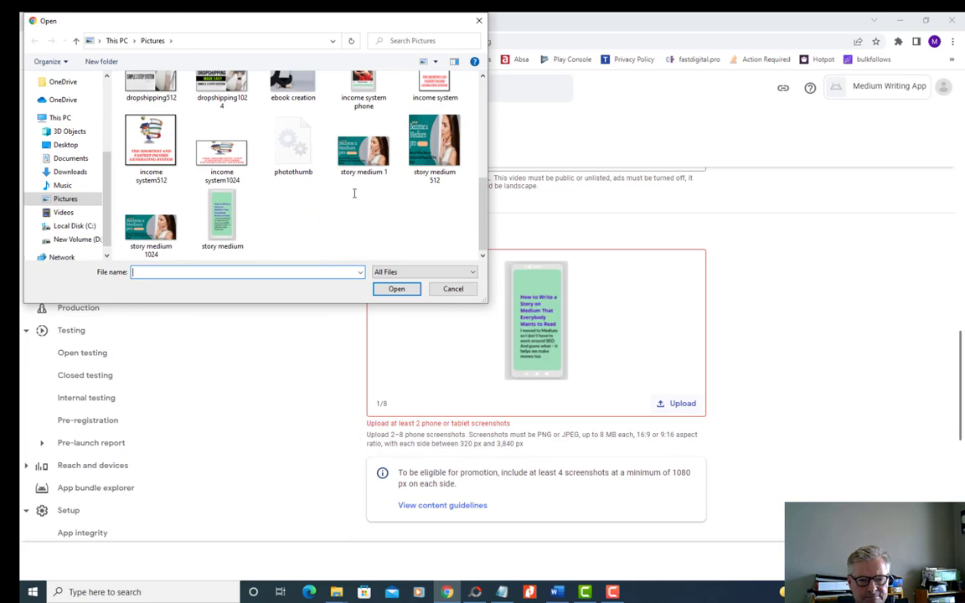
{"action": "left_click", "coordinate": [362, 158]}
{"action": "left_click", "coordinate": [392, 289]}
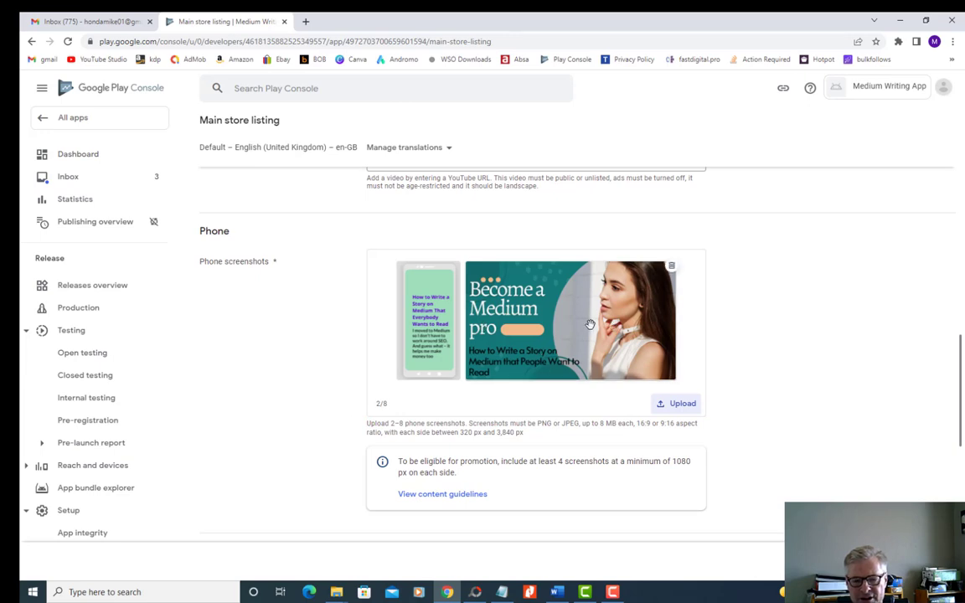
{"action": "scroll", "coordinate": [590, 324], "scroll_direction": "up", "scroll_amount": 7}
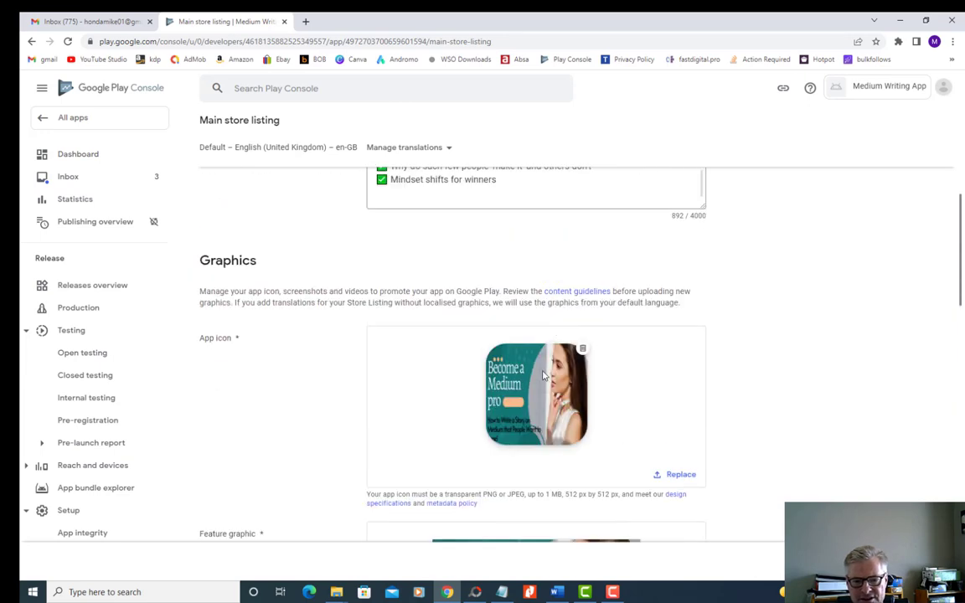
- Review the store listing's app icon, phone screenshots and tablet screenshot sections, and return to the app's Dashboard
{"action": "scroll", "coordinate": [626, 360], "scroll_direction": "down", "scroll_amount": 7}
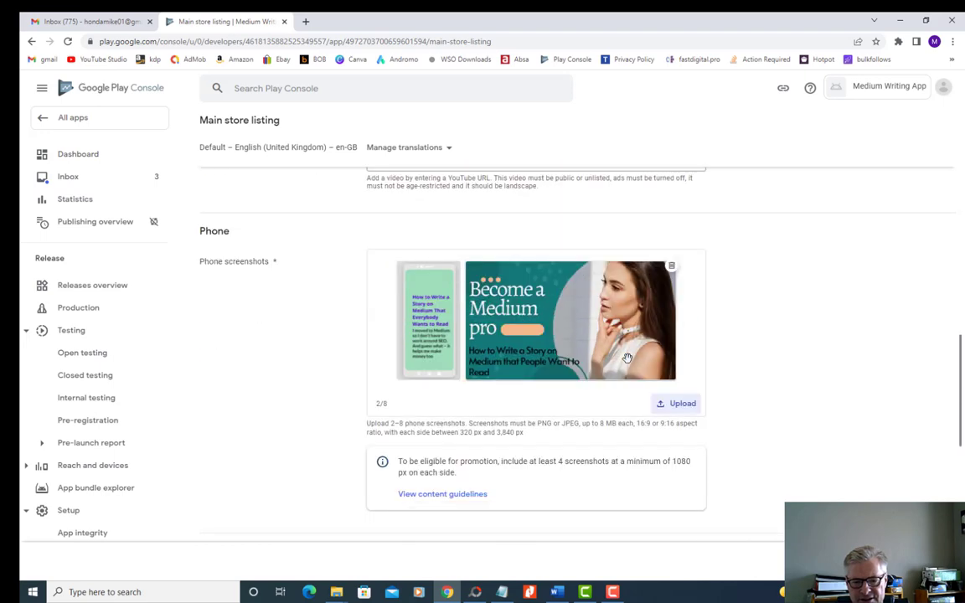
{"action": "scroll", "coordinate": [318, 344], "scroll_direction": "down", "scroll_amount": 4}
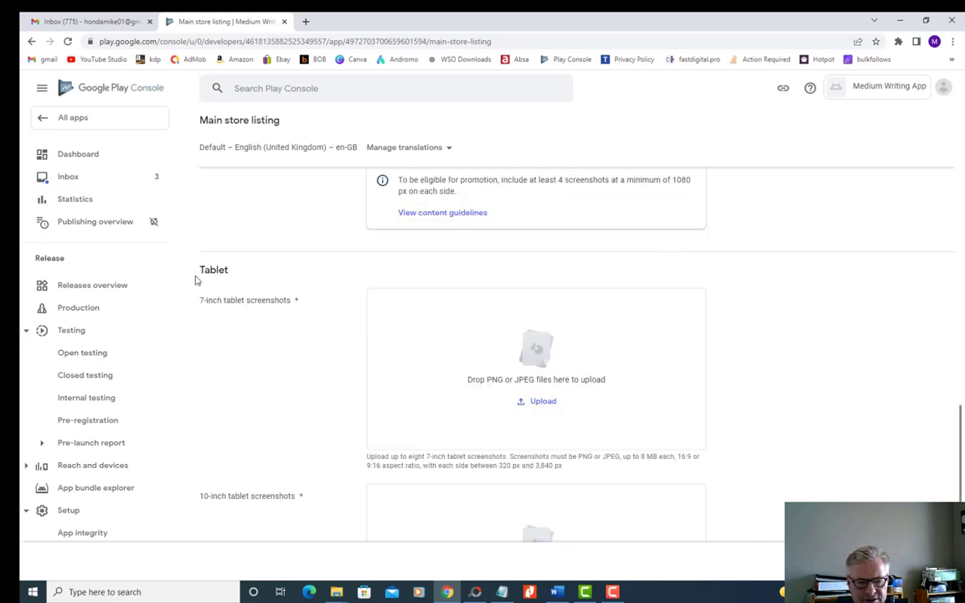
{"action": "scroll", "coordinate": [296, 371], "scroll_direction": "down", "scroll_amount": 2}
{"action": "scroll", "coordinate": [359, 323], "scroll_direction": "down", "scroll_amount": 1}
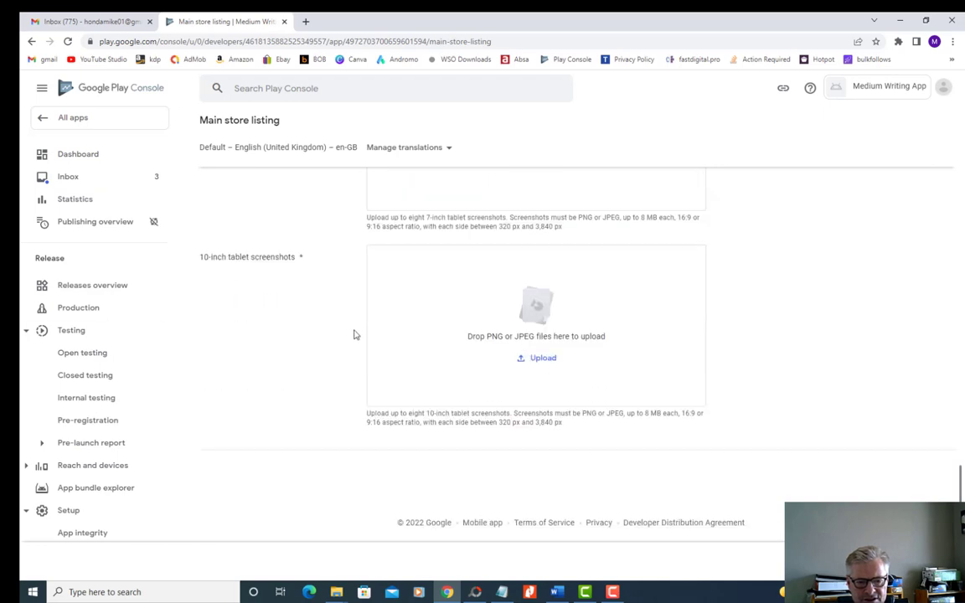
{"action": "scroll", "coordinate": [342, 369], "scroll_direction": "up", "scroll_amount": 6}
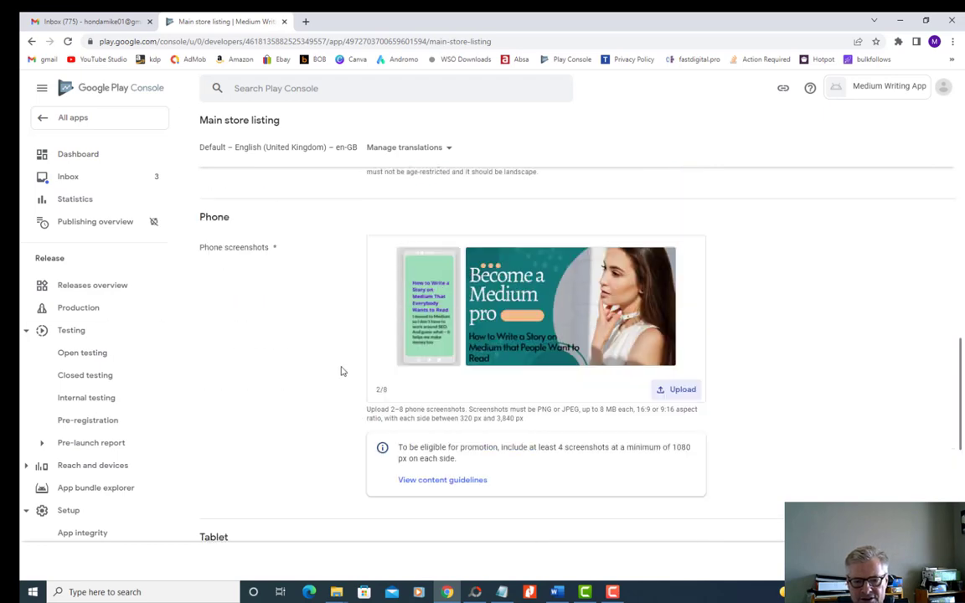
{"action": "scroll", "coordinate": [345, 372], "scroll_direction": "down", "scroll_amount": 2}
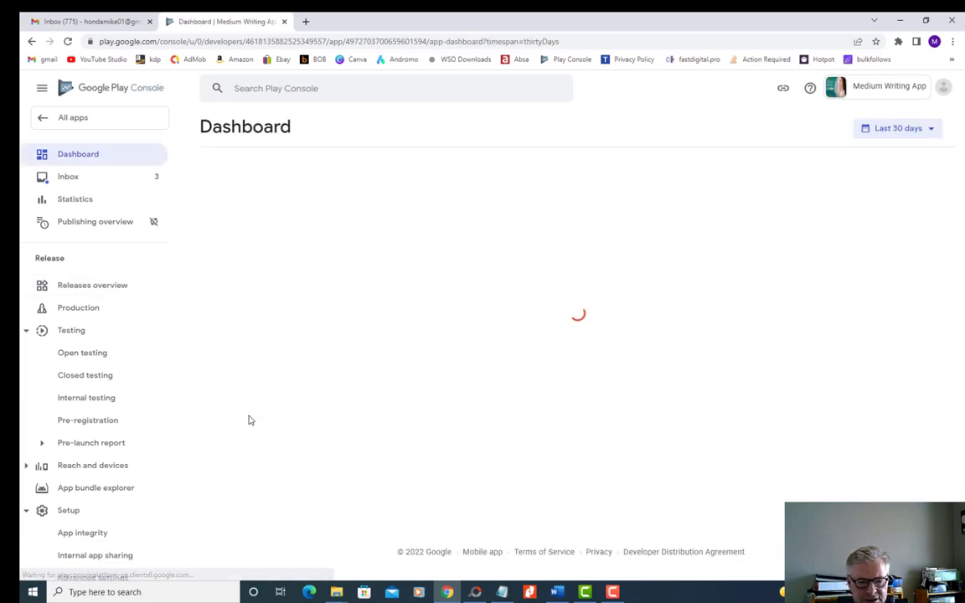
- Add all countries and regions, including Rest of World, to the Production track from the Dashboard's Google Play publishing tasks
{"action": "scroll", "coordinate": [329, 428], "scroll_direction": "down", "scroll_amount": 3}
{"action": "scroll", "coordinate": [333, 428], "scroll_direction": "down", "scroll_amount": 4}
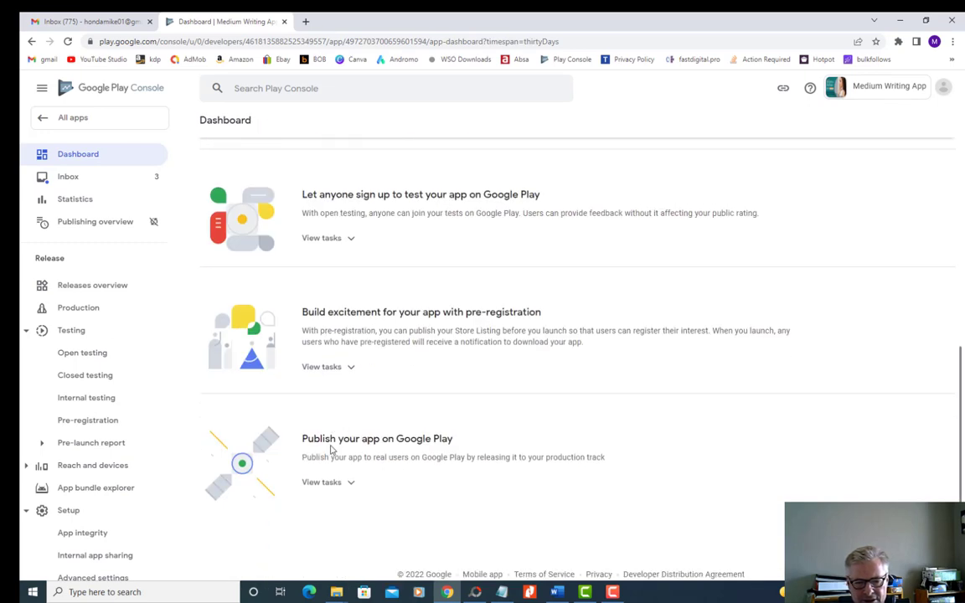
{"action": "left_click", "coordinate": [347, 484]}
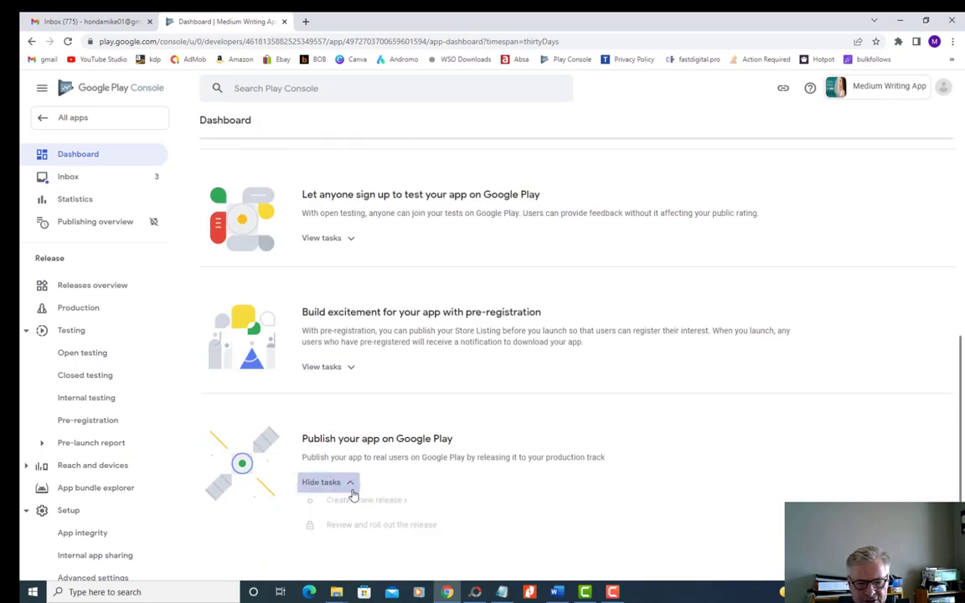
{"action": "scroll", "coordinate": [435, 499], "scroll_direction": "down", "scroll_amount": 2}
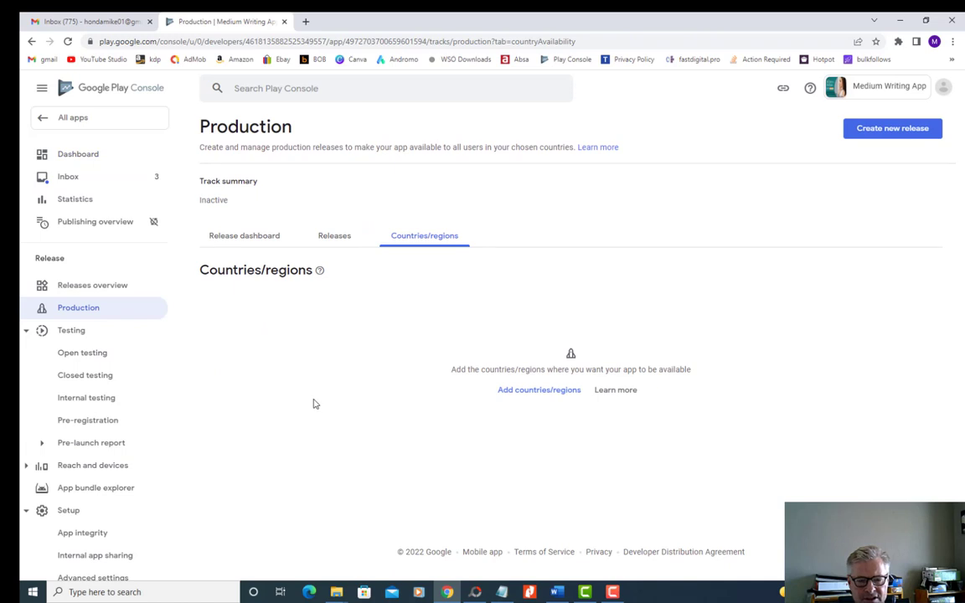
{"action": "left_click", "coordinate": [538, 390]}
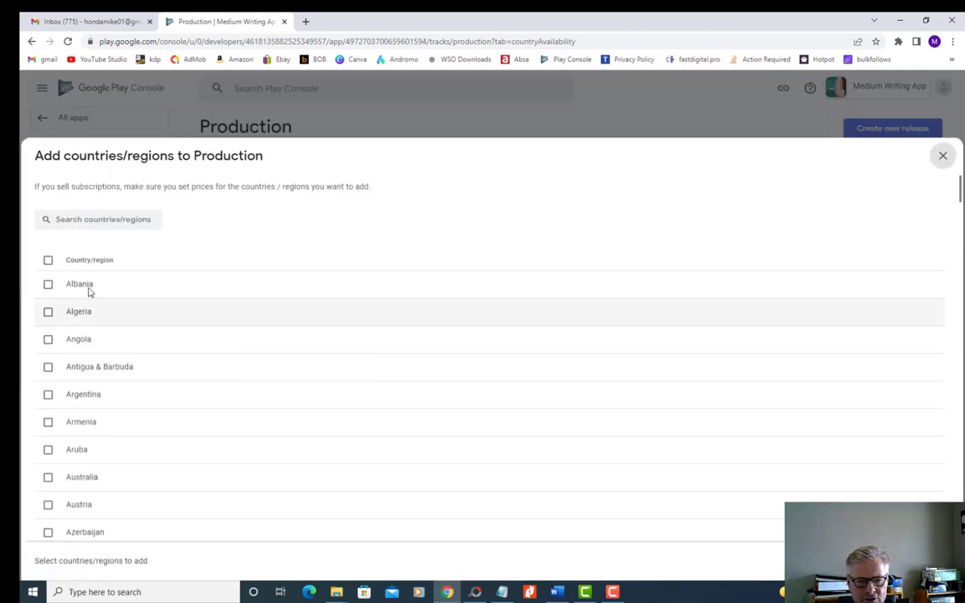
{"action": "left_click", "coordinate": [48, 261]}
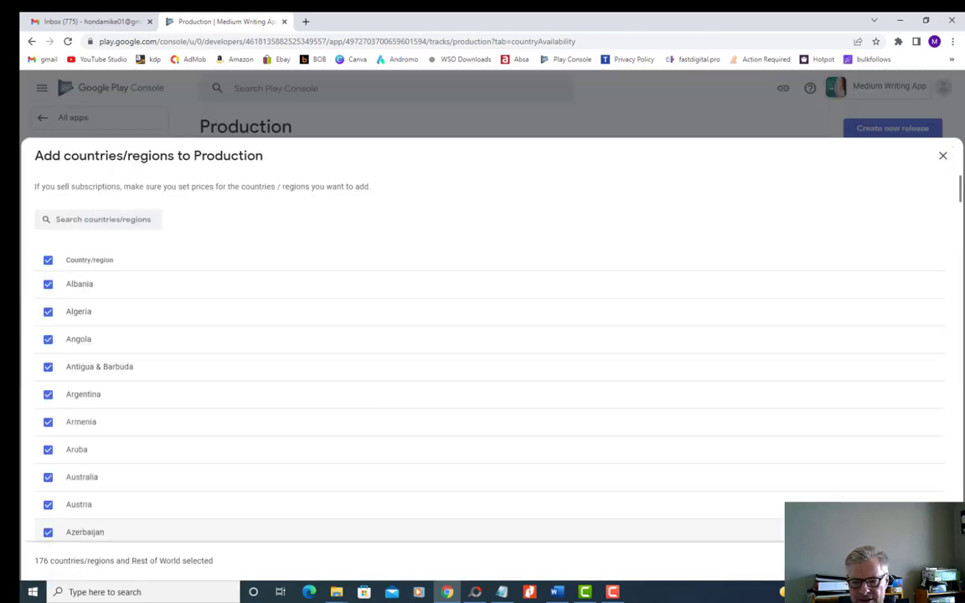
{"action": "left_click", "coordinate": [726, 560]}
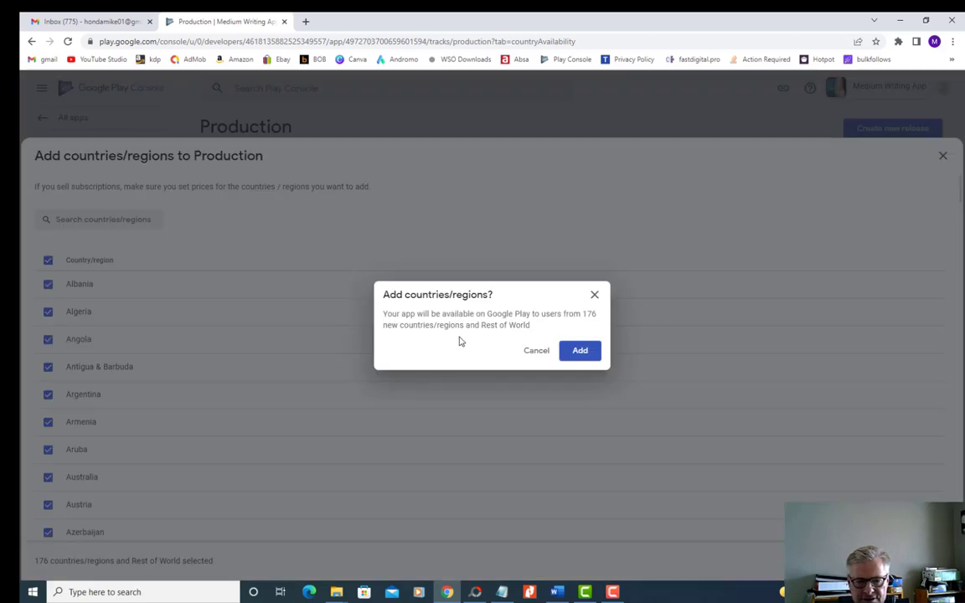
{"action": "left_click", "coordinate": [580, 352]}
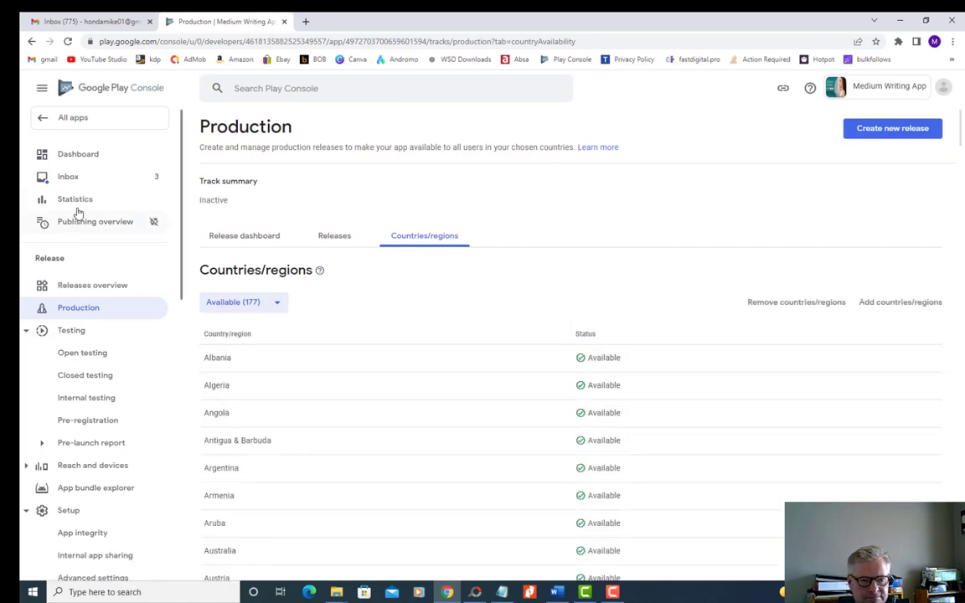
- Return to the Dashboard and create a new production release from the tasks for publishing on Google Play
{"action": "left_click", "coordinate": [76, 155]}
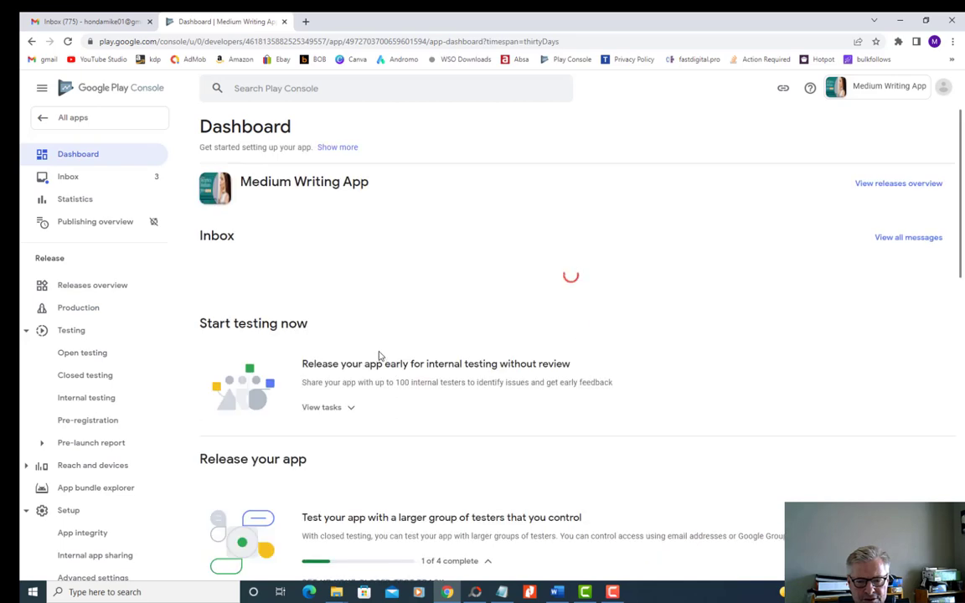
{"action": "scroll", "coordinate": [377, 355], "scroll_direction": "down", "scroll_amount": 8}
{"action": "scroll", "coordinate": [381, 358], "scroll_direction": "down", "scroll_amount": 3}
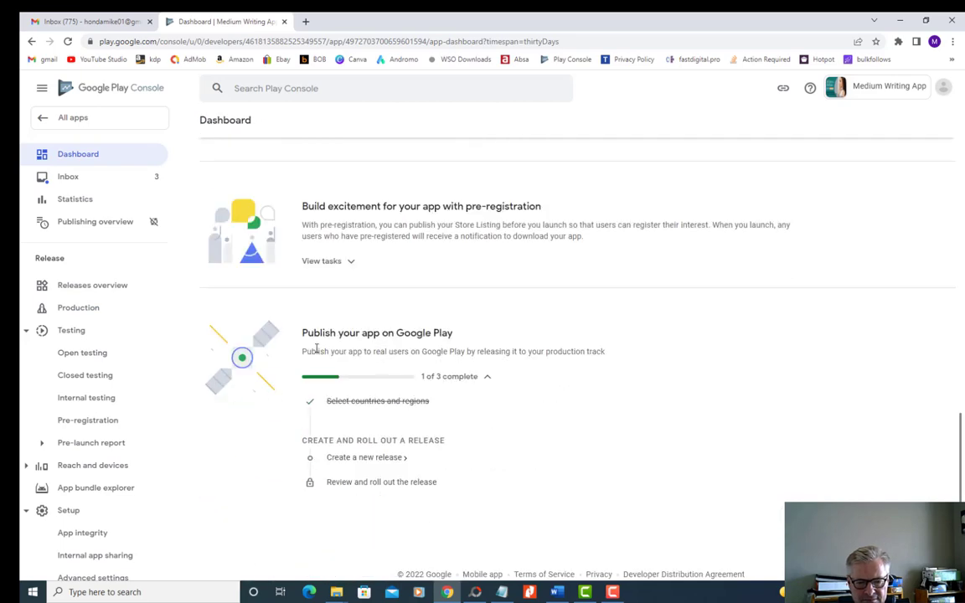
{"action": "left_click", "coordinate": [368, 459]}
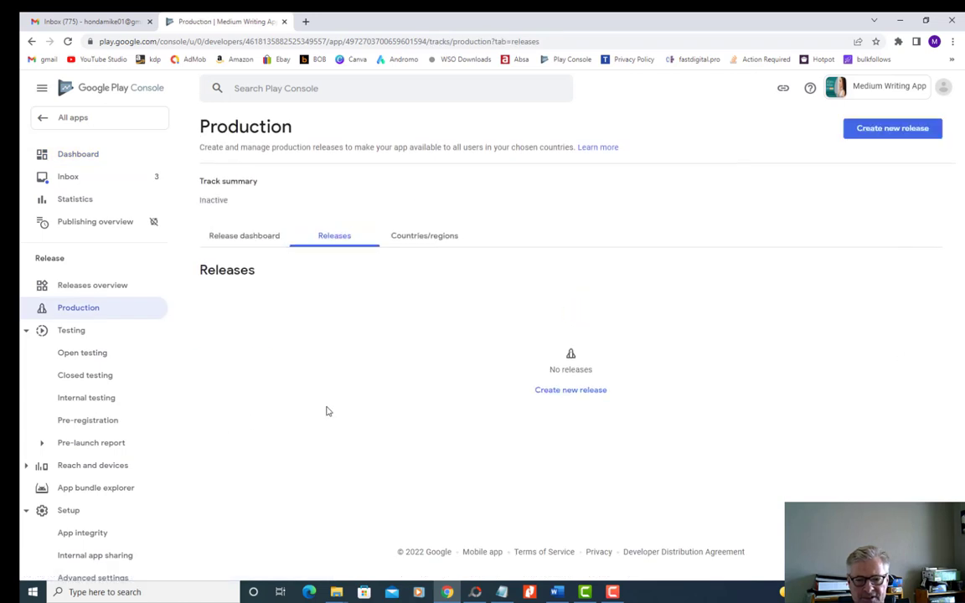
{"action": "left_click", "coordinate": [570, 391]}
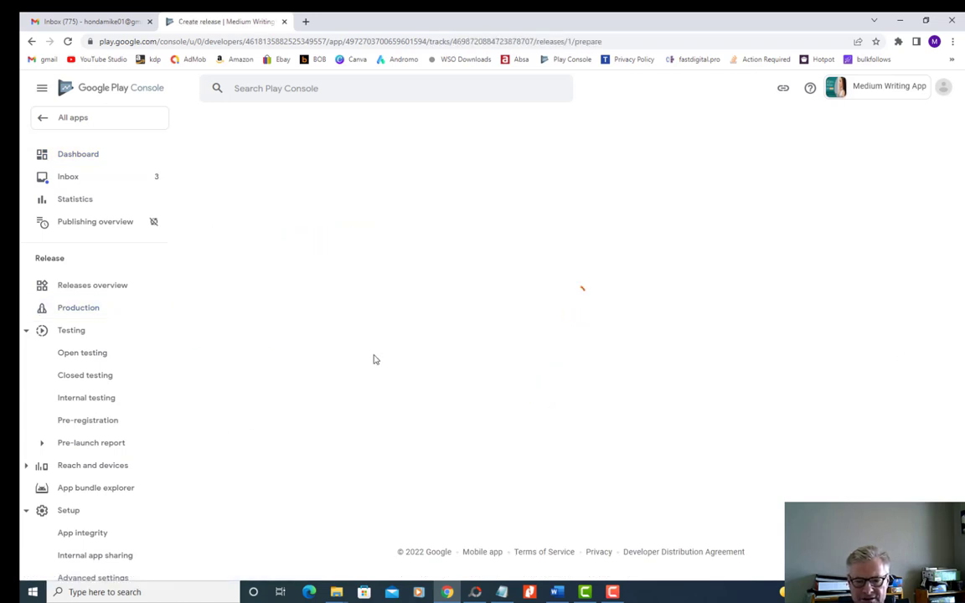
- Upload the app bundle "appbundle_2091039_1595688.aab" from the apps folder on New Volume (D:) to the production release
{"action": "scroll", "coordinate": [378, 340], "scroll_direction": "down", "scroll_amount": 3}
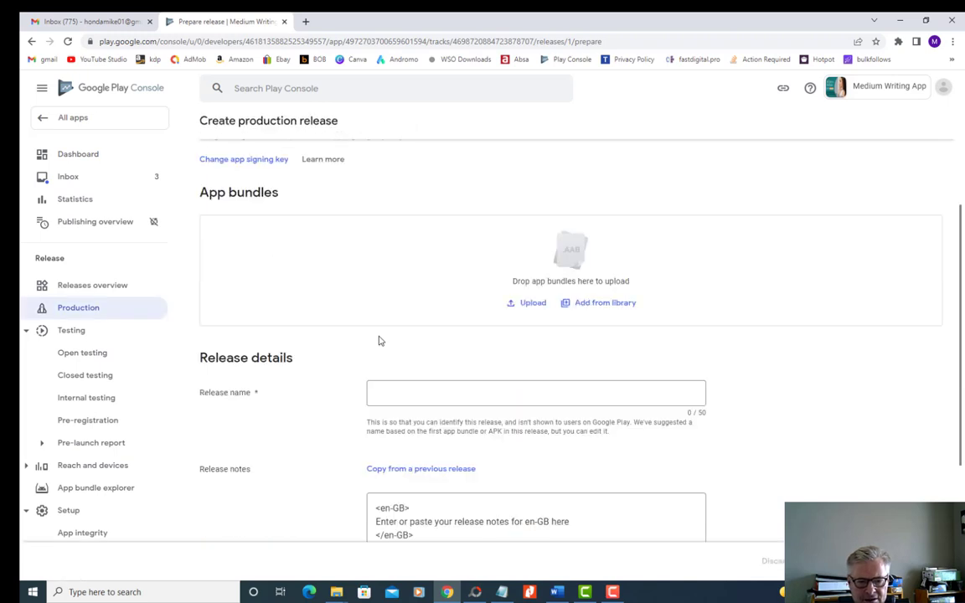
{"action": "scroll", "coordinate": [313, 277], "scroll_direction": "up", "scroll_amount": 1}
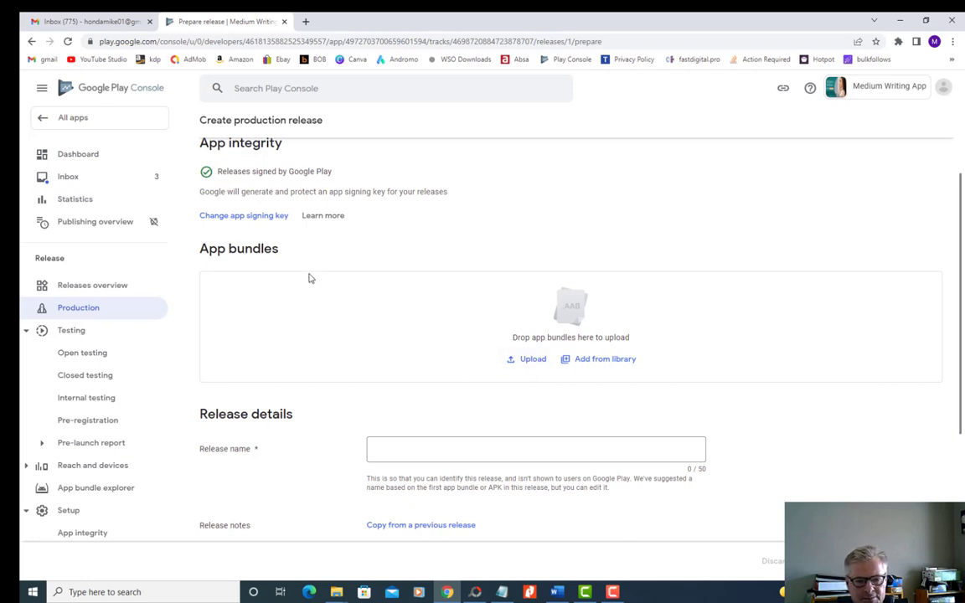
{"action": "left_click", "coordinate": [533, 360]}
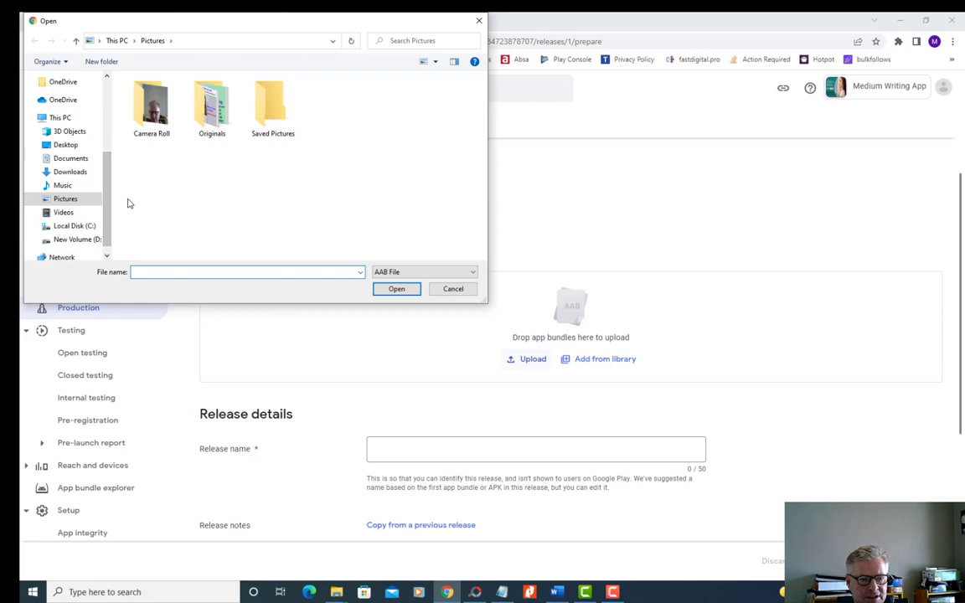
{"action": "left_click", "coordinate": [77, 239]}
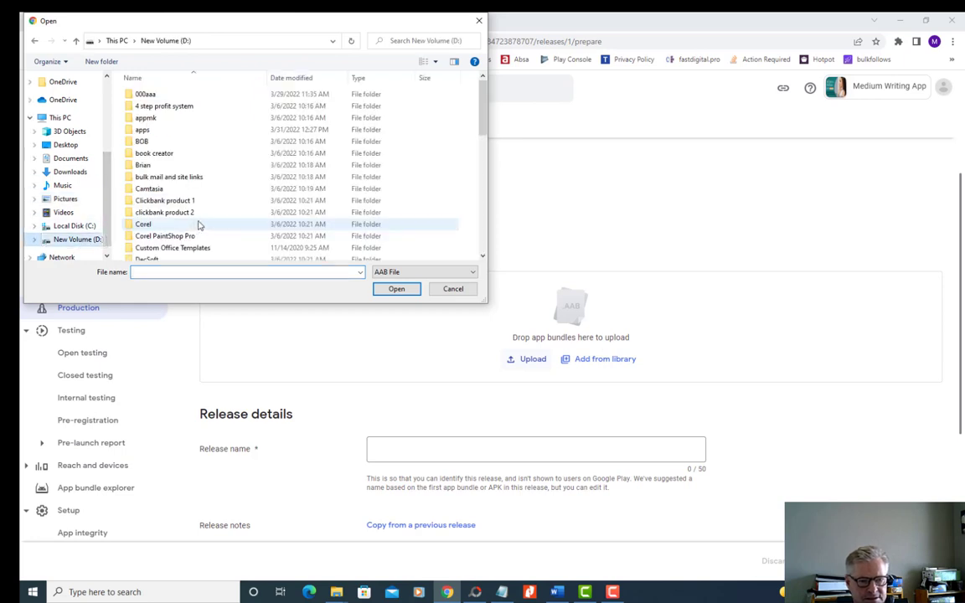
{"action": "double_click", "coordinate": [159, 131]}
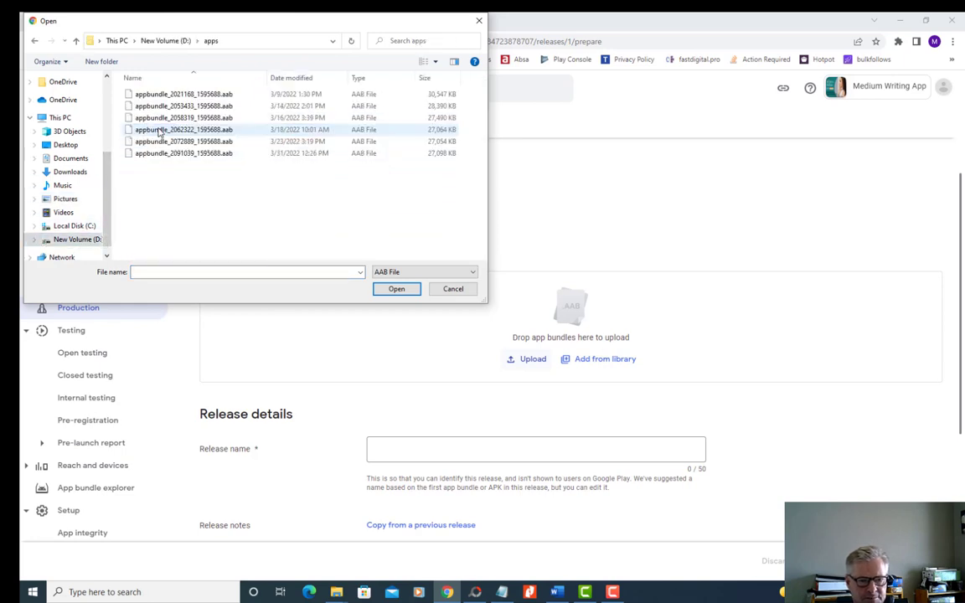
{"action": "left_click", "coordinate": [211, 159]}
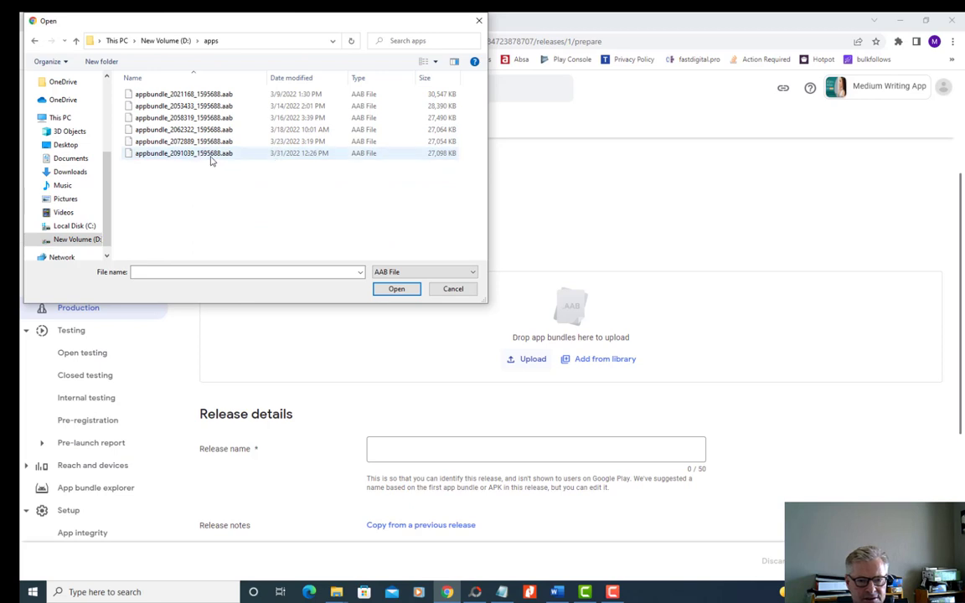
{"action": "left_click", "coordinate": [395, 288]}
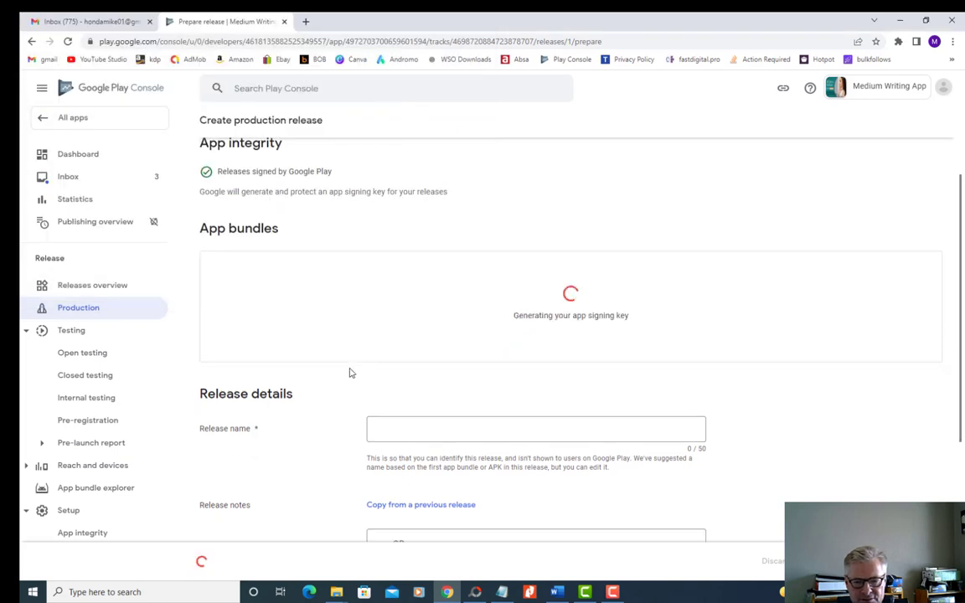
- Replace the placeholder text between the en-GB tags in the release notes with "Version 1.0"
{"action": "scroll", "coordinate": [352, 374], "scroll_direction": "down", "scroll_amount": 1}
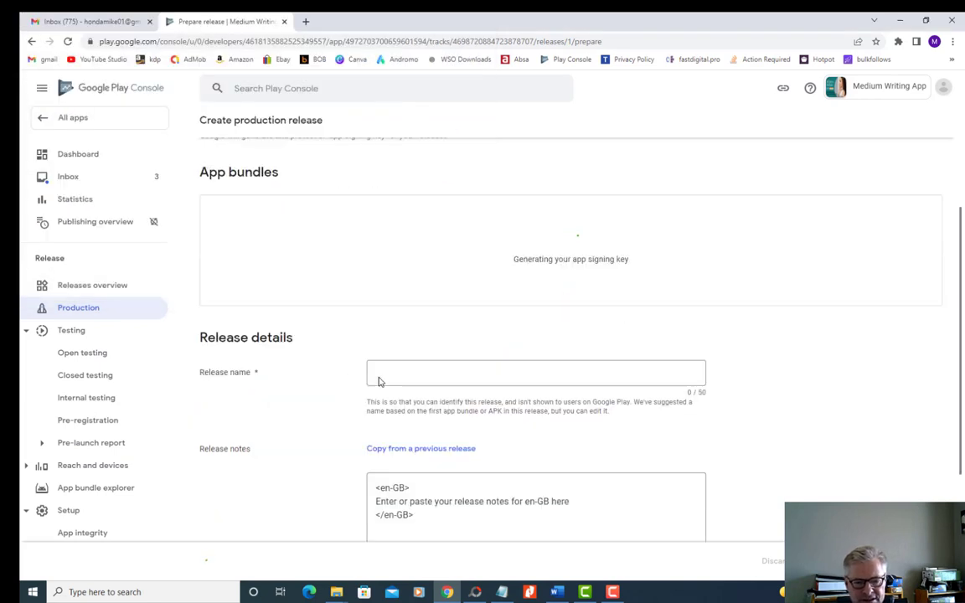
{"action": "left_click", "coordinate": [372, 374]}
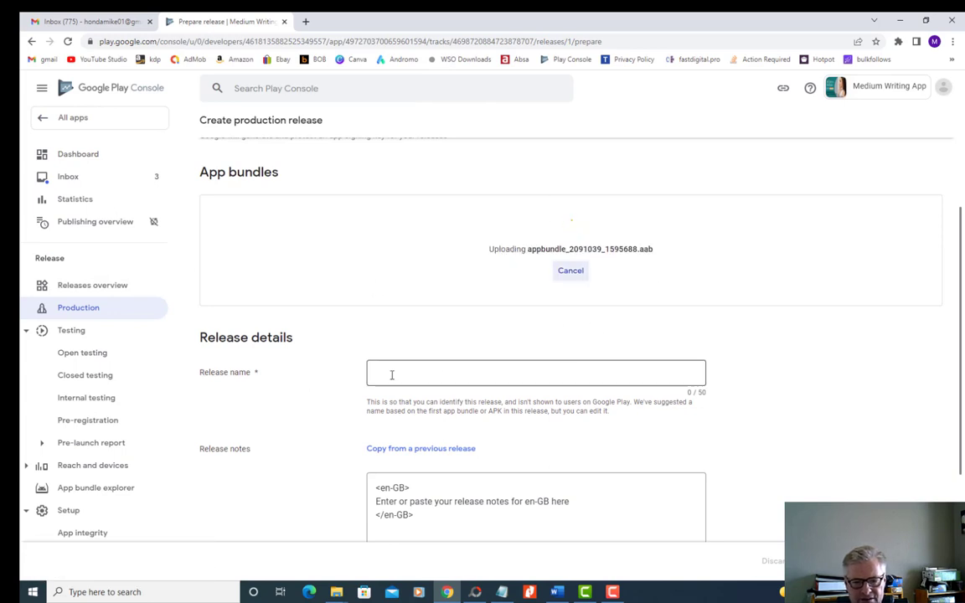
{"action": "scroll", "coordinate": [339, 393], "scroll_direction": "down", "scroll_amount": 2}
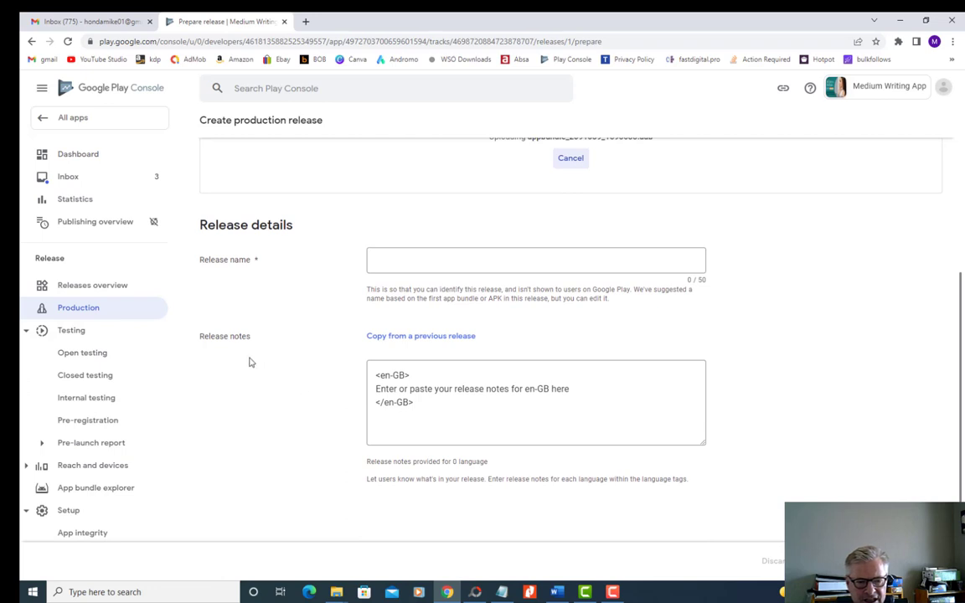
{"action": "left_click_drag", "start_coordinate": [569, 389], "coordinate": [378, 389]}
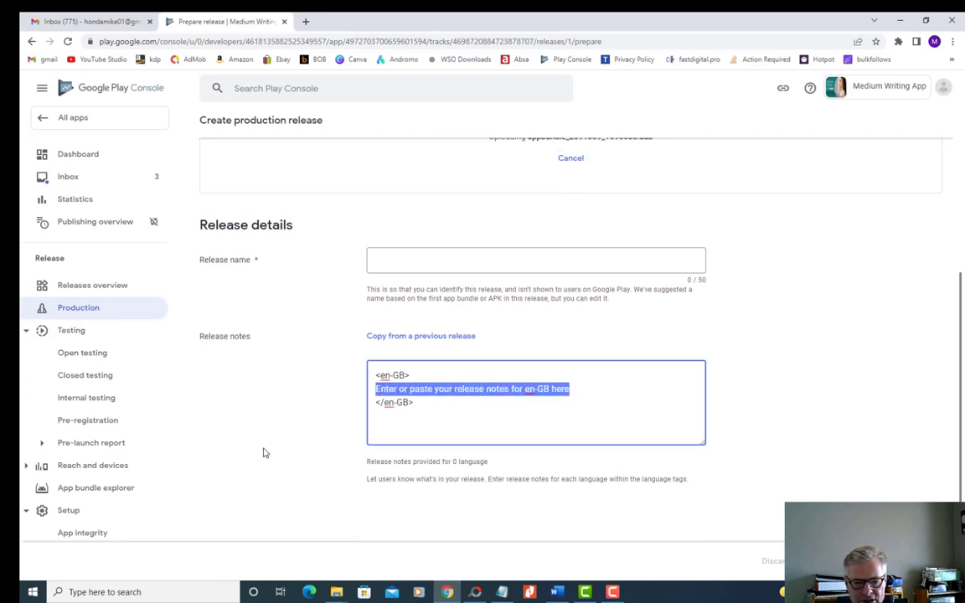
{"action": "key", "text": "BackSpace"}
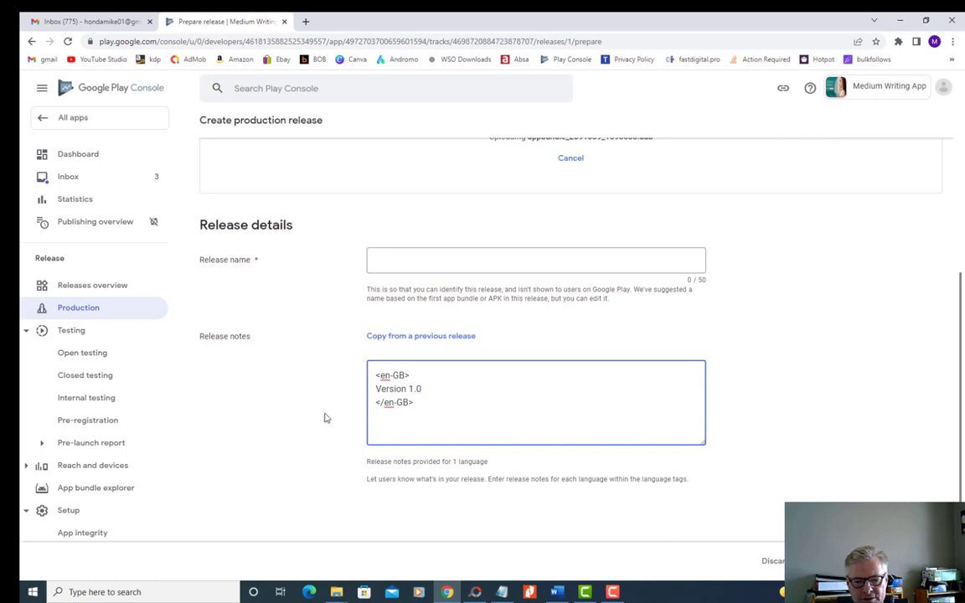
{"action": "scroll", "coordinate": [339, 406], "scroll_direction": "up", "scroll_amount": 2}
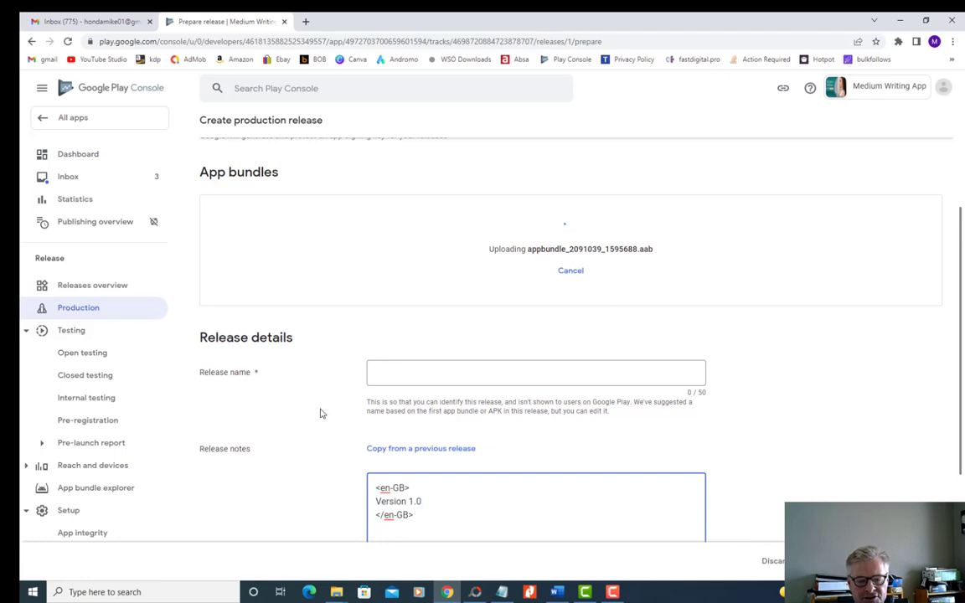
{"action": "scroll", "coordinate": [323, 413], "scroll_direction": "down", "scroll_amount": 1}
{"action": "scroll", "coordinate": [323, 413], "scroll_direction": "up", "scroll_amount": 1}
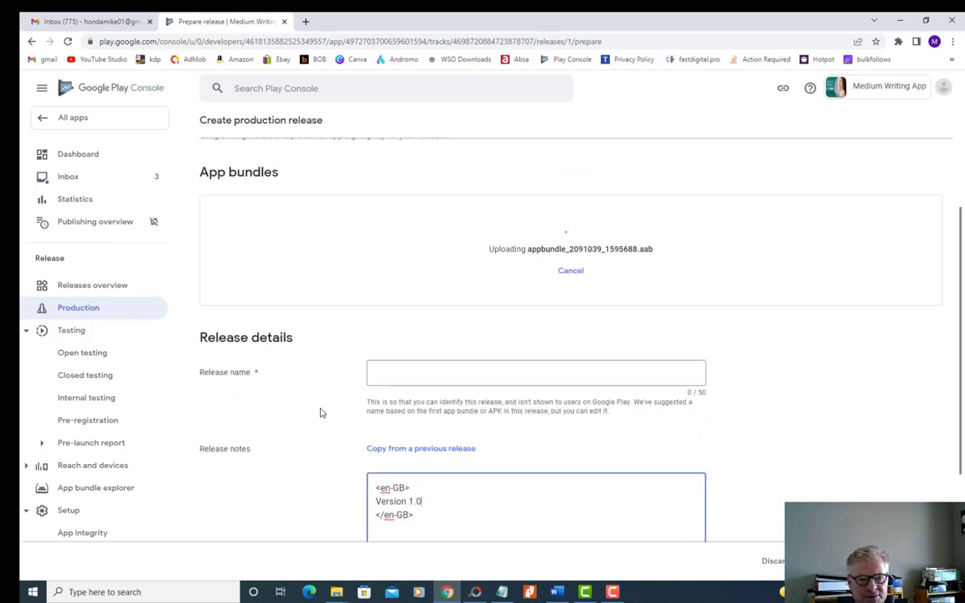
{"action": "scroll", "coordinate": [330, 411], "scroll_direction": "down", "scroll_amount": 1}
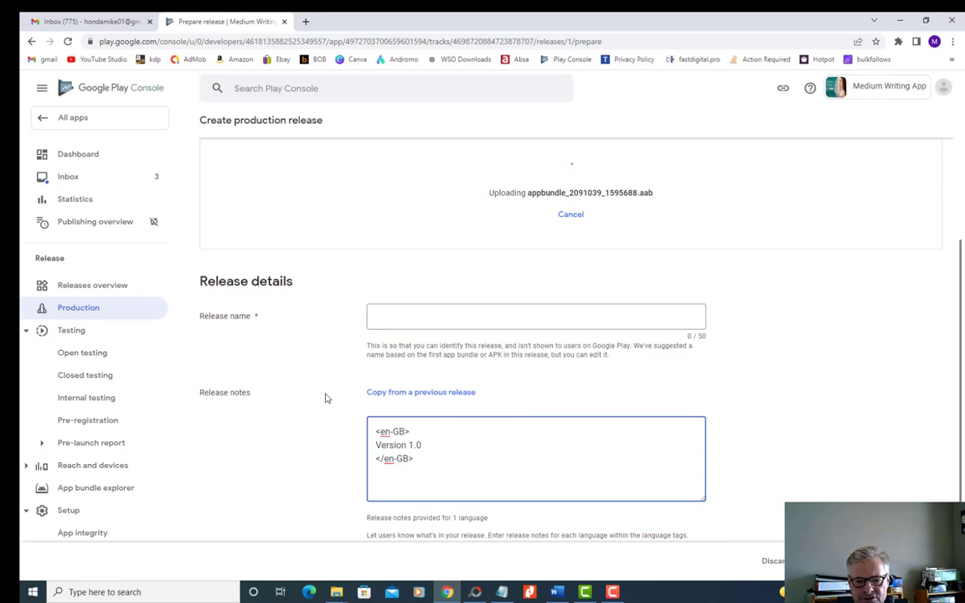
{"action": "scroll", "coordinate": [327, 397], "scroll_direction": "up", "scroll_amount": 1}
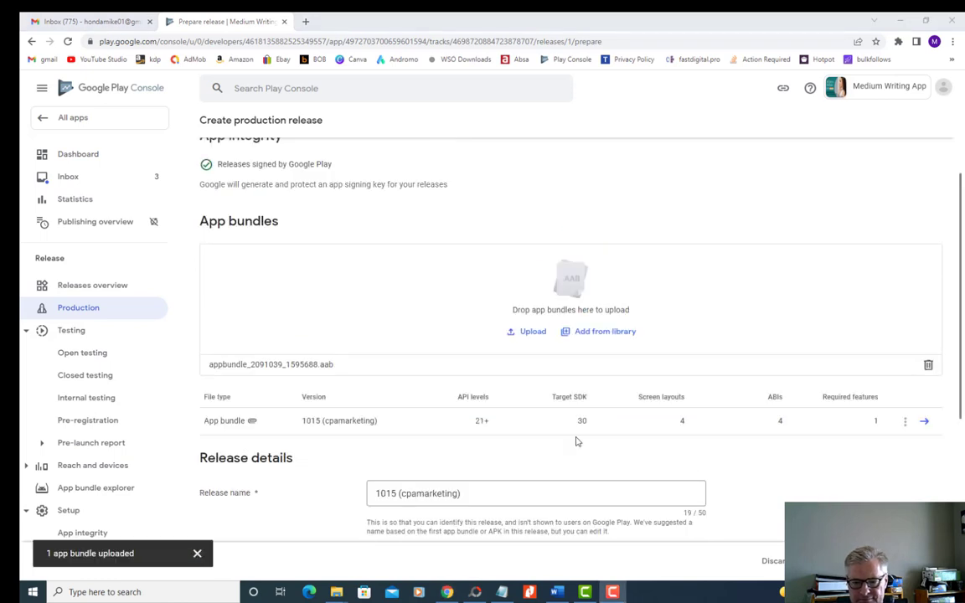
- Change the release name in the release details to "1015 mediumstory"
{"action": "scroll", "coordinate": [377, 316], "scroll_direction": "down", "scroll_amount": 2}
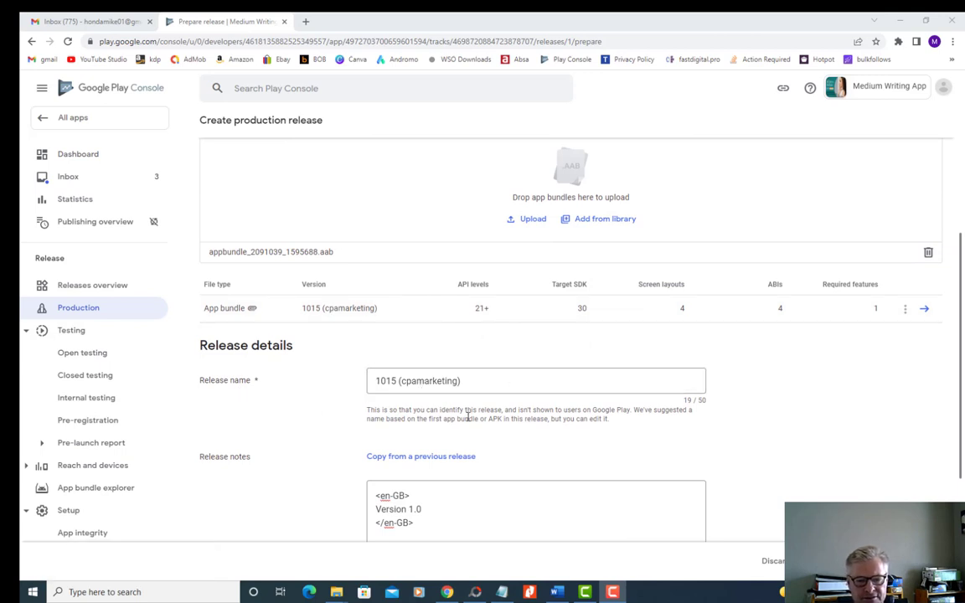
{"action": "left_click", "coordinate": [474, 381]}
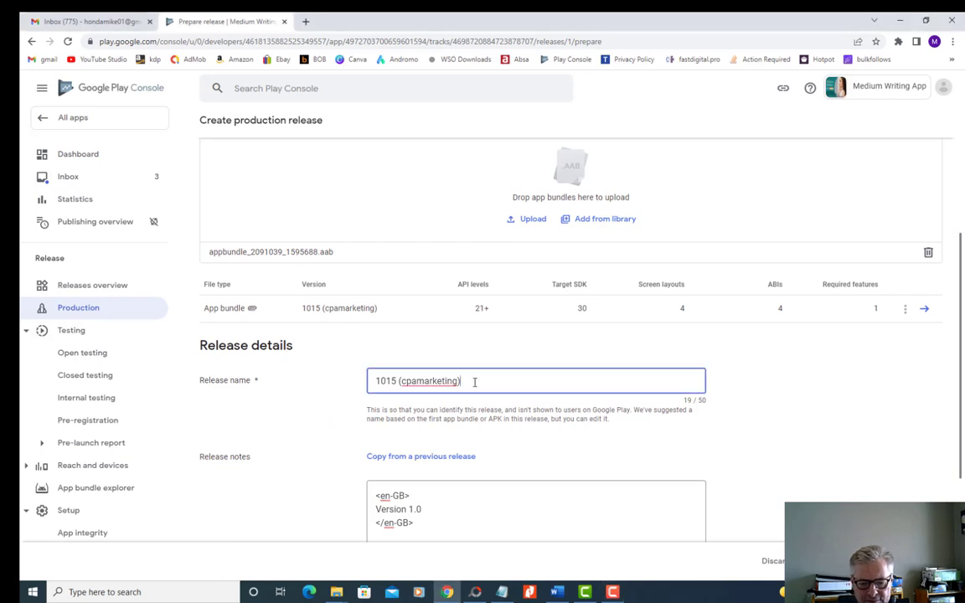
{"action": "key", "text": "BackSpace"}
{"action": "key", "text": "BackSpace"}
{"action": "key", "text": "BackSpace"}
{"action": "key", "text": "BackSpace"}
{"action": "key", "text": "BackSpace"}
{"action": "key", "text": "BackSpace"}
{"action": "key", "text": "BackSpace"}
{"action": "key", "text": "BackSpace"}
{"action": "key", "text": "BackSpace"}
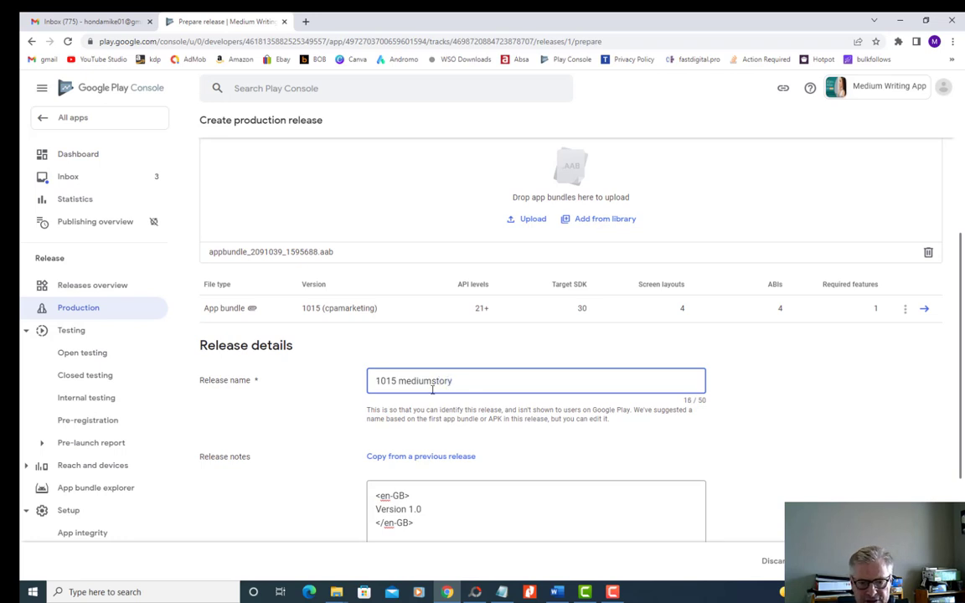
- Save the production release with its name and notes and proceed to its review
{"action": "left_click", "coordinate": [330, 412]}
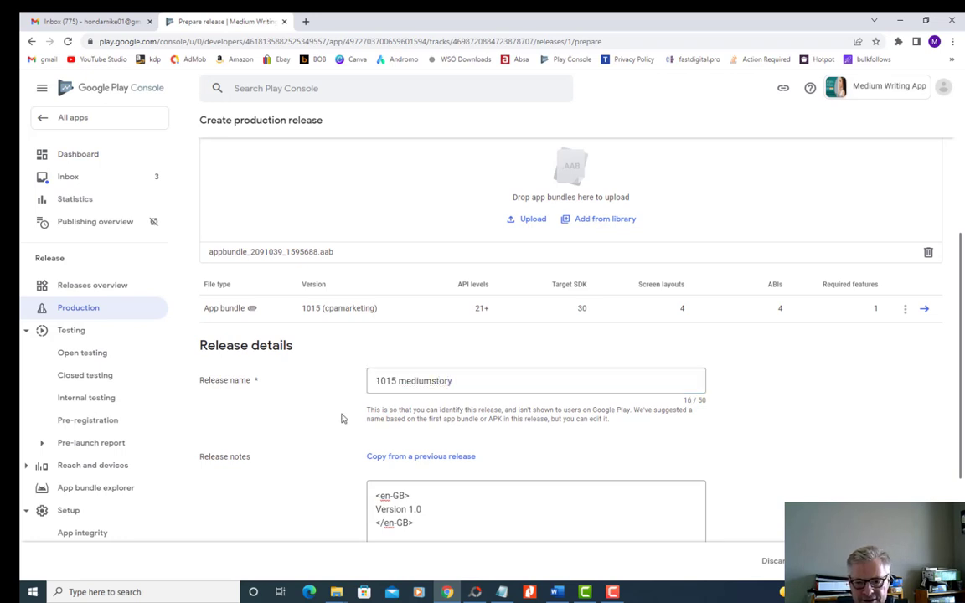
{"action": "scroll", "coordinate": [340, 423], "scroll_direction": "down", "scroll_amount": 2}
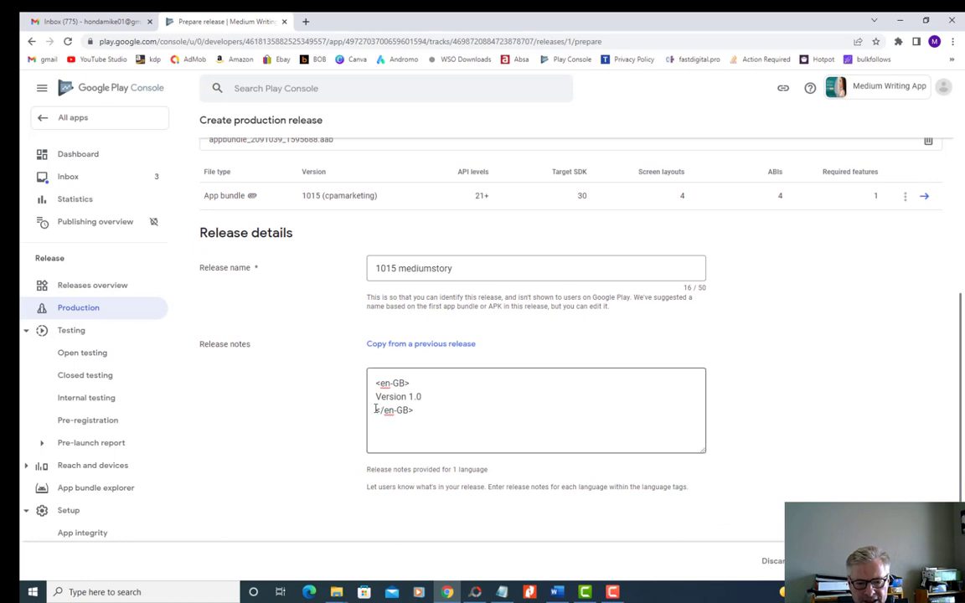
{"action": "scroll", "coordinate": [307, 417], "scroll_direction": "up", "scroll_amount": 2}
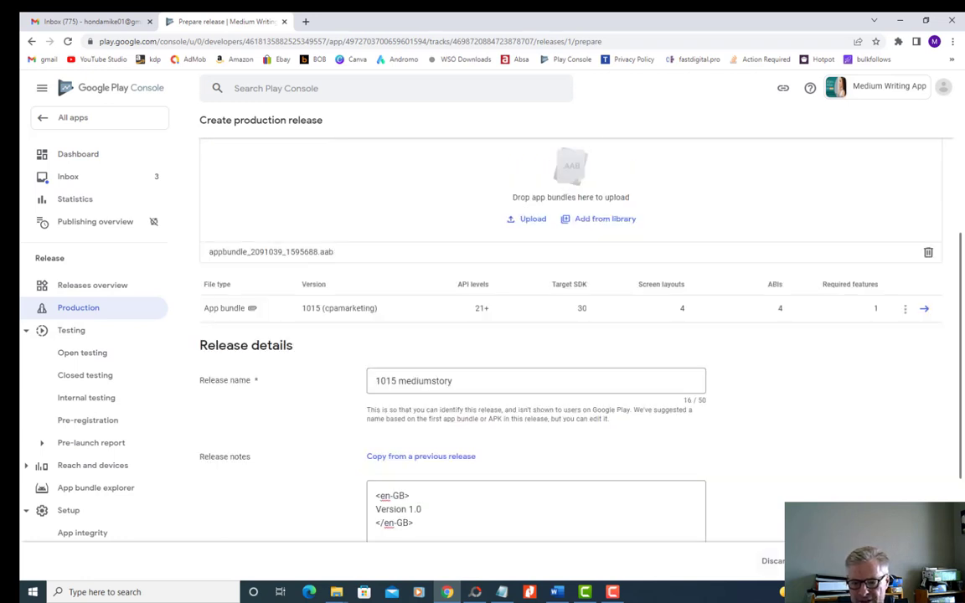
{"action": "left_click", "coordinate": [910, 560]}
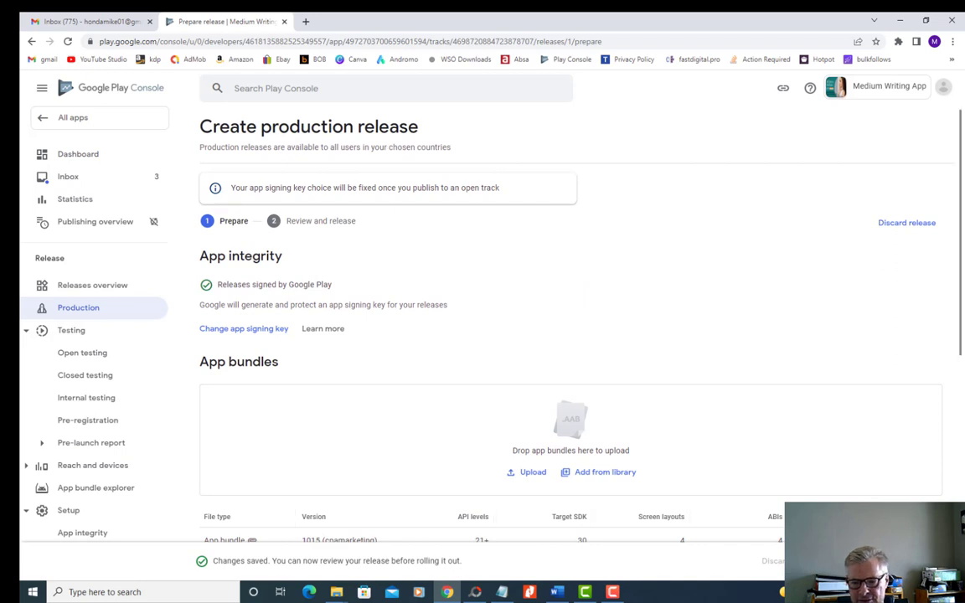
{"action": "left_click", "coordinate": [907, 560]}
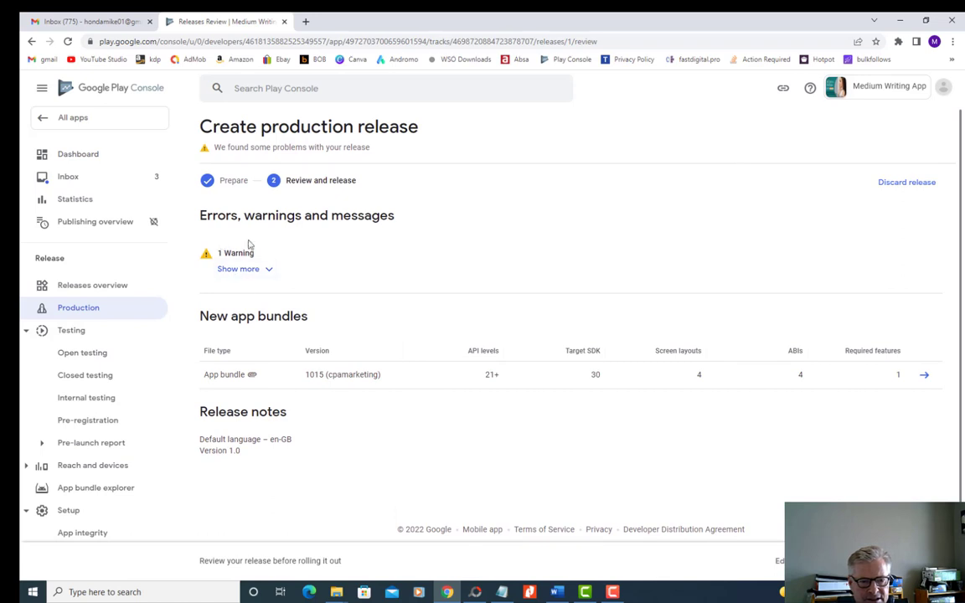
- Check the warning details of the reviewed release and roll the release out to production
{"action": "left_click", "coordinate": [236, 268]}
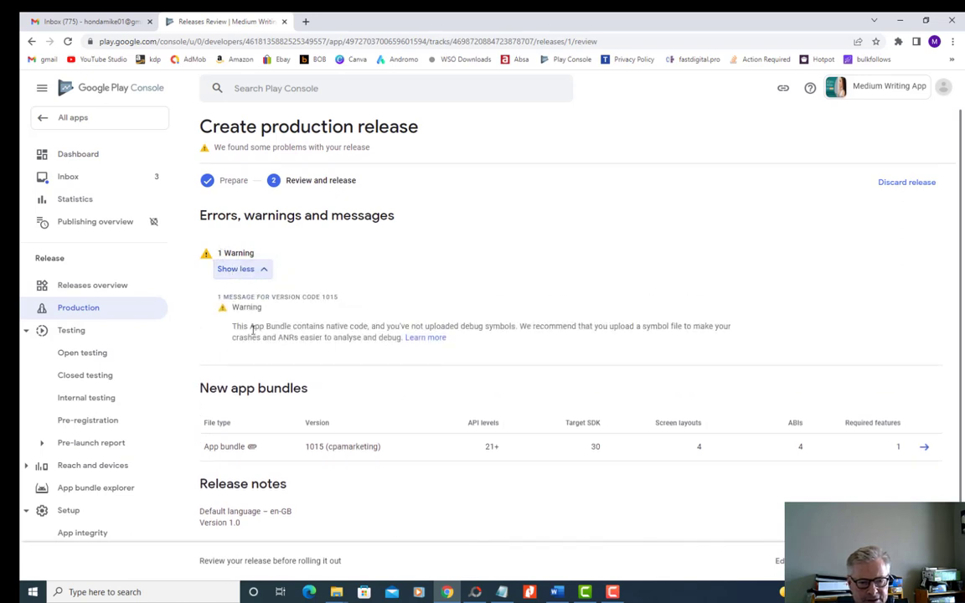
{"action": "left_click", "coordinate": [265, 272]}
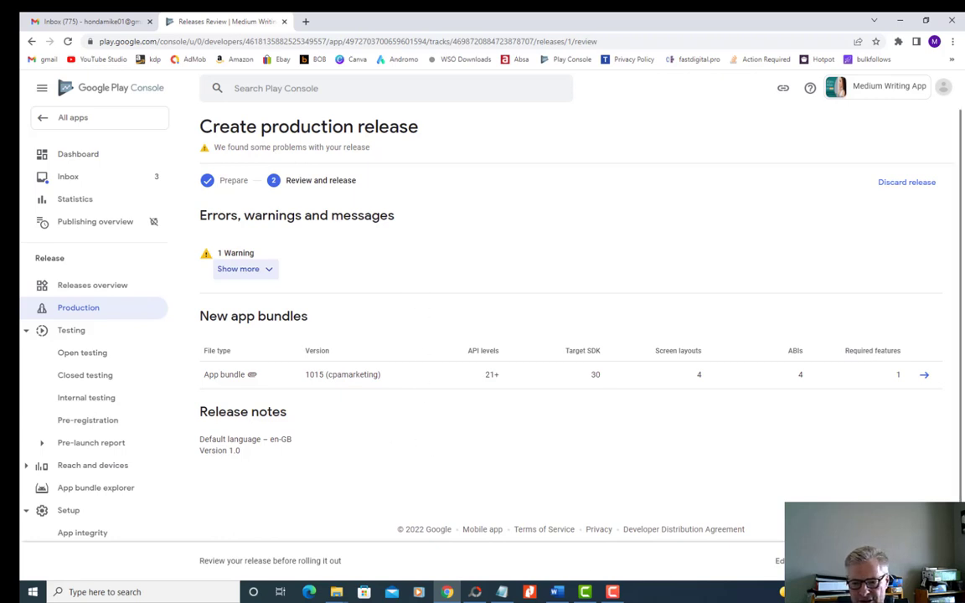
{"action": "left_click", "coordinate": [889, 562]}
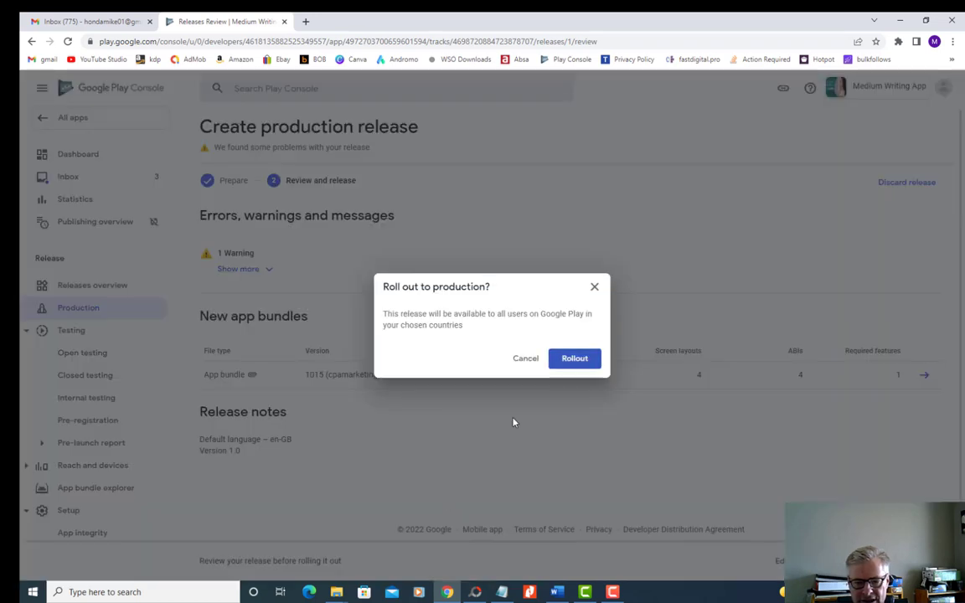
{"action": "left_click", "coordinate": [571, 359]}
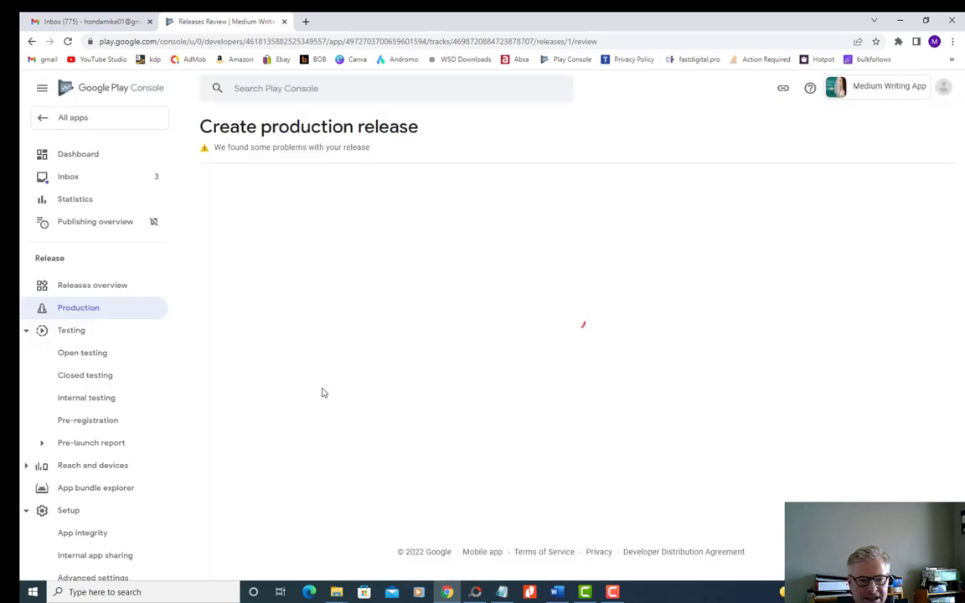